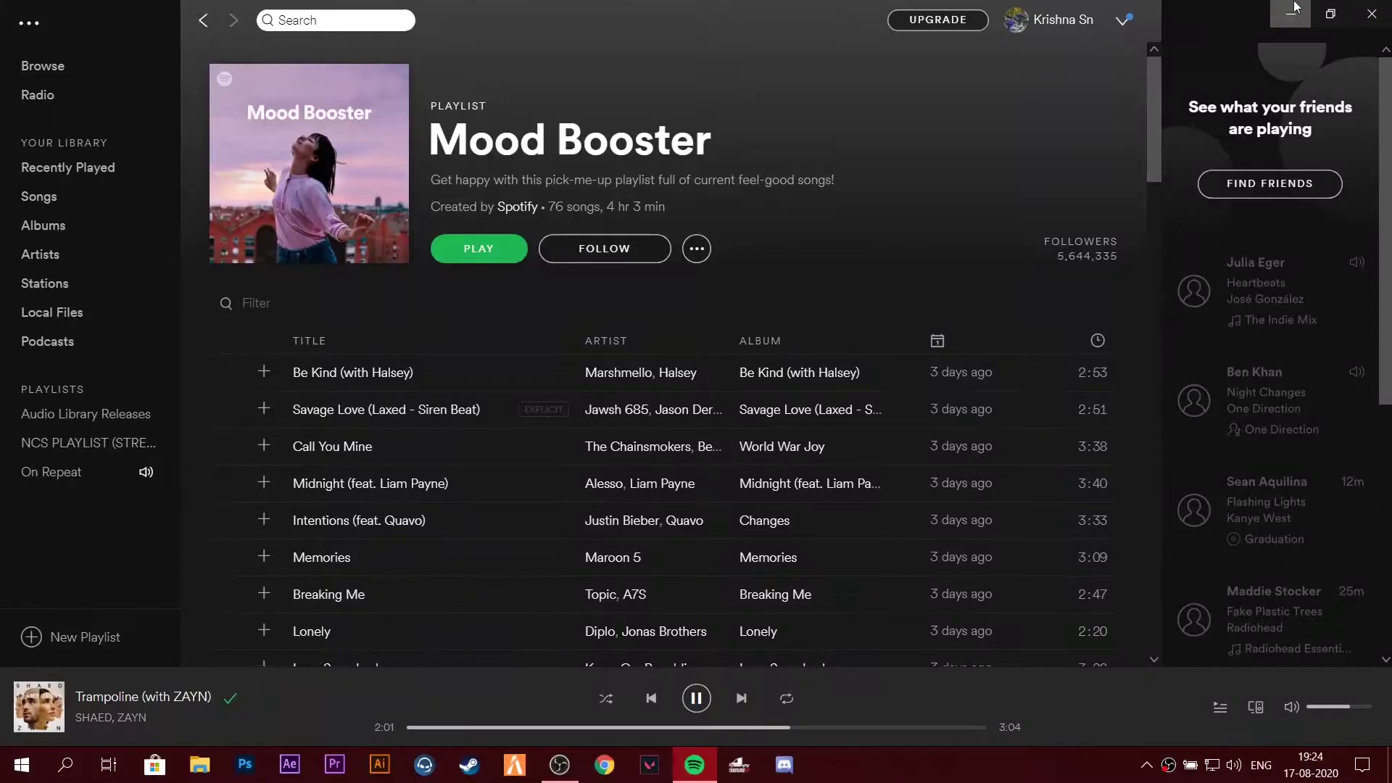
Go to the desktop and launch Photoshop from the taskbar.
{"action": "left_click", "coordinate": [1294, 7]}
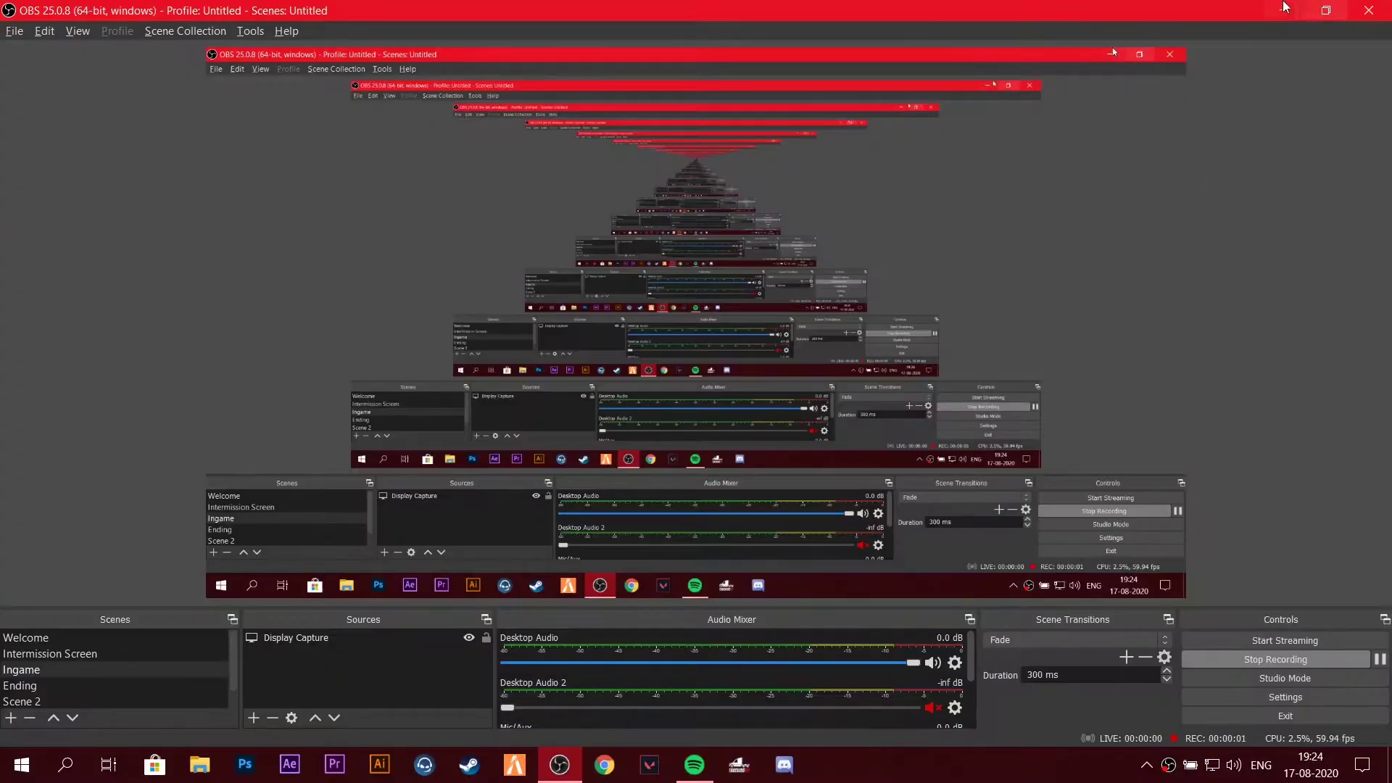
{"action": "left_click", "coordinate": [245, 764]}
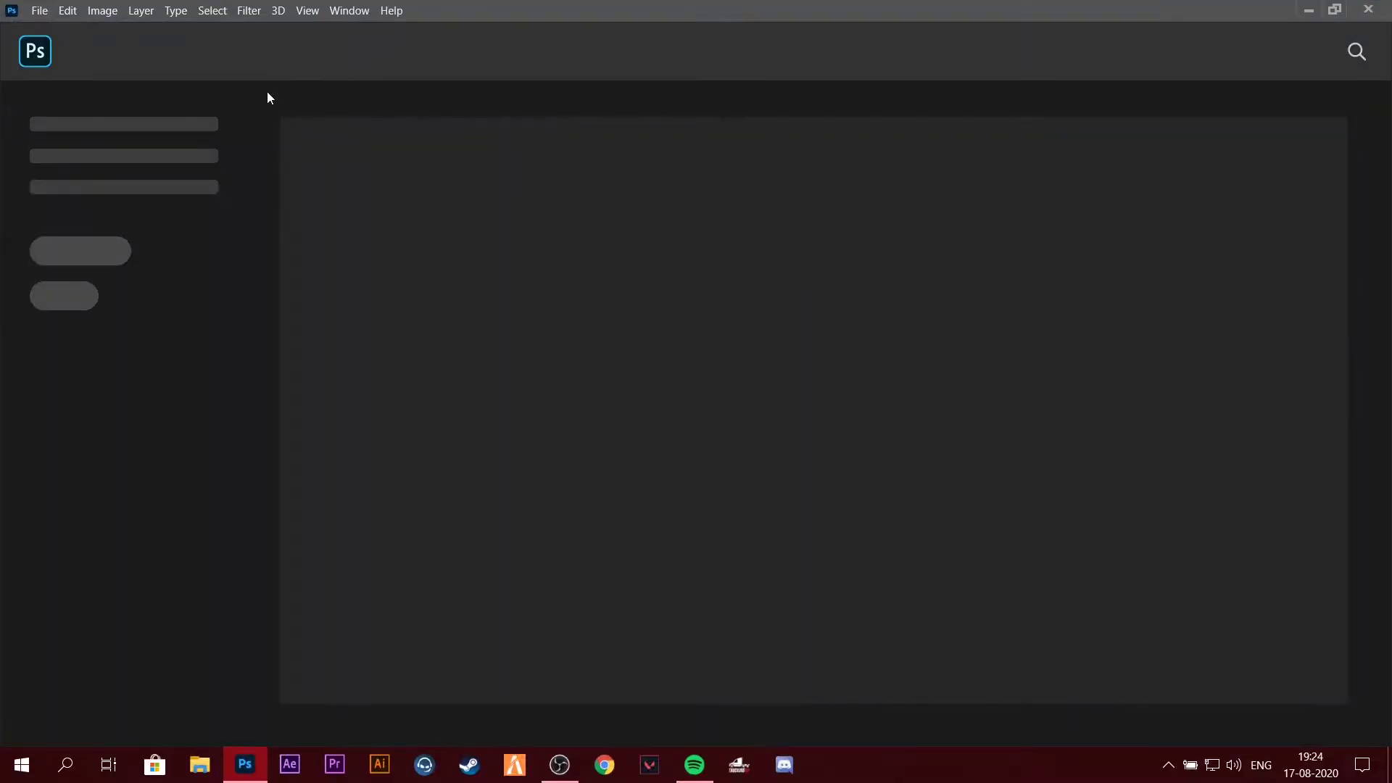
Create a new 1000 × 1500 px, 72 ppi document with a white background.
{"action": "left_click", "coordinate": [39, 10]}
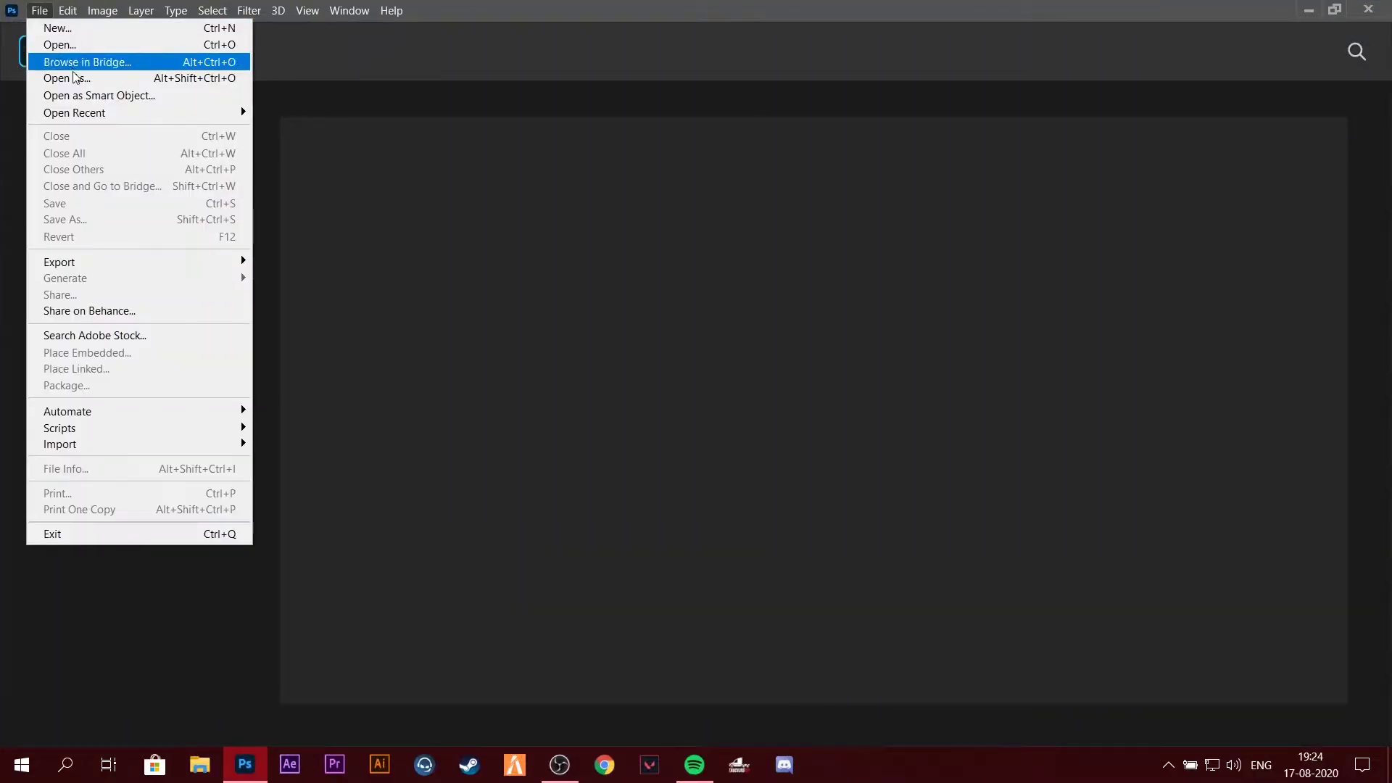
{"action": "left_click", "coordinate": [218, 27]}
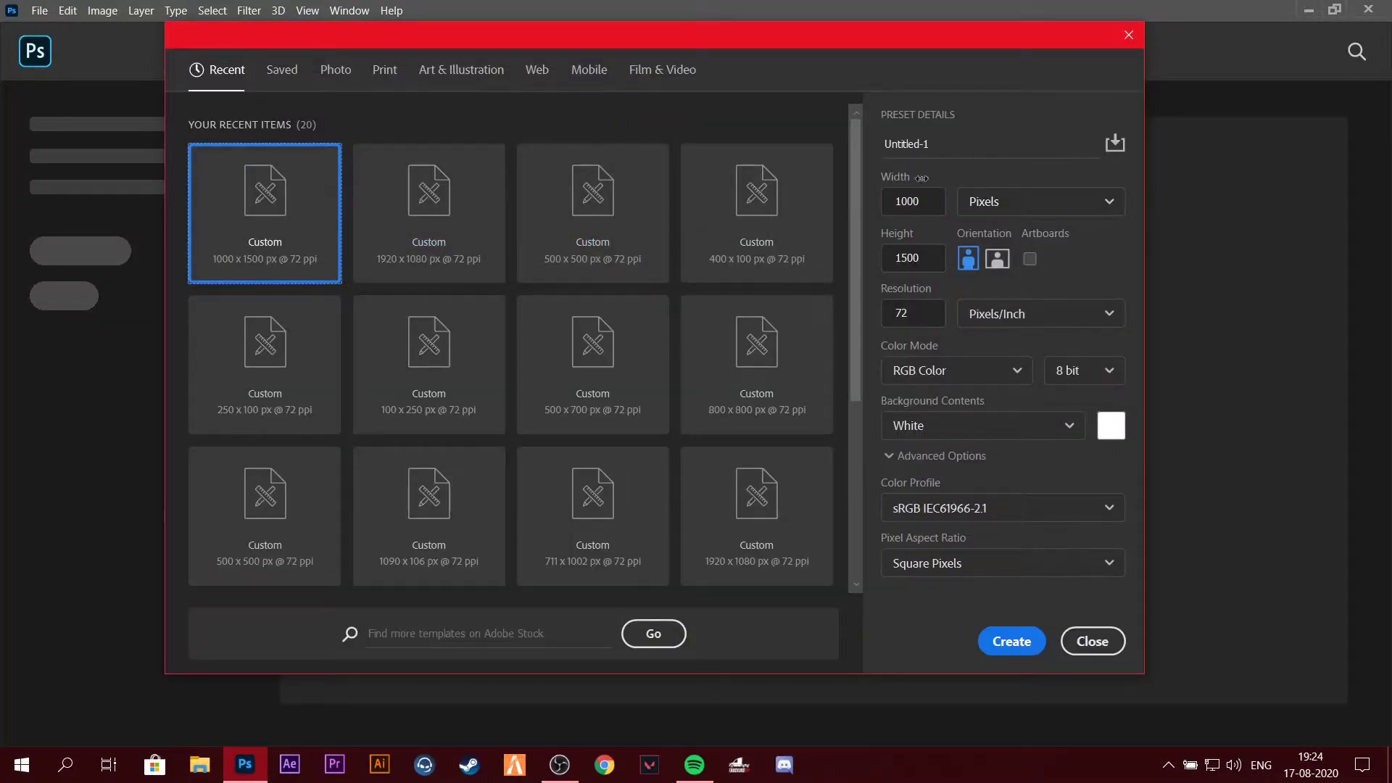
{"action": "key", "text": "Escape"}
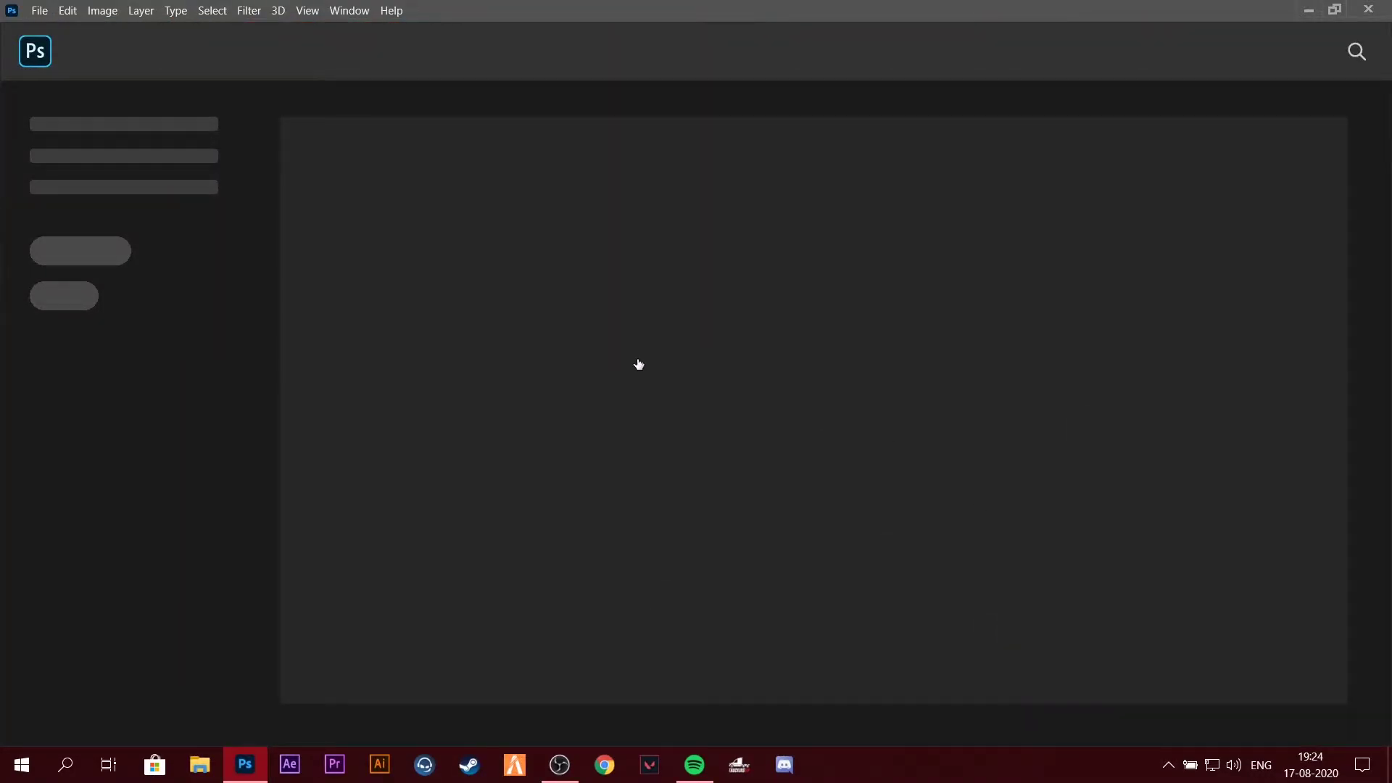
{"action": "key", "text": "alt+f"}
{"action": "key", "text": "Escape"}
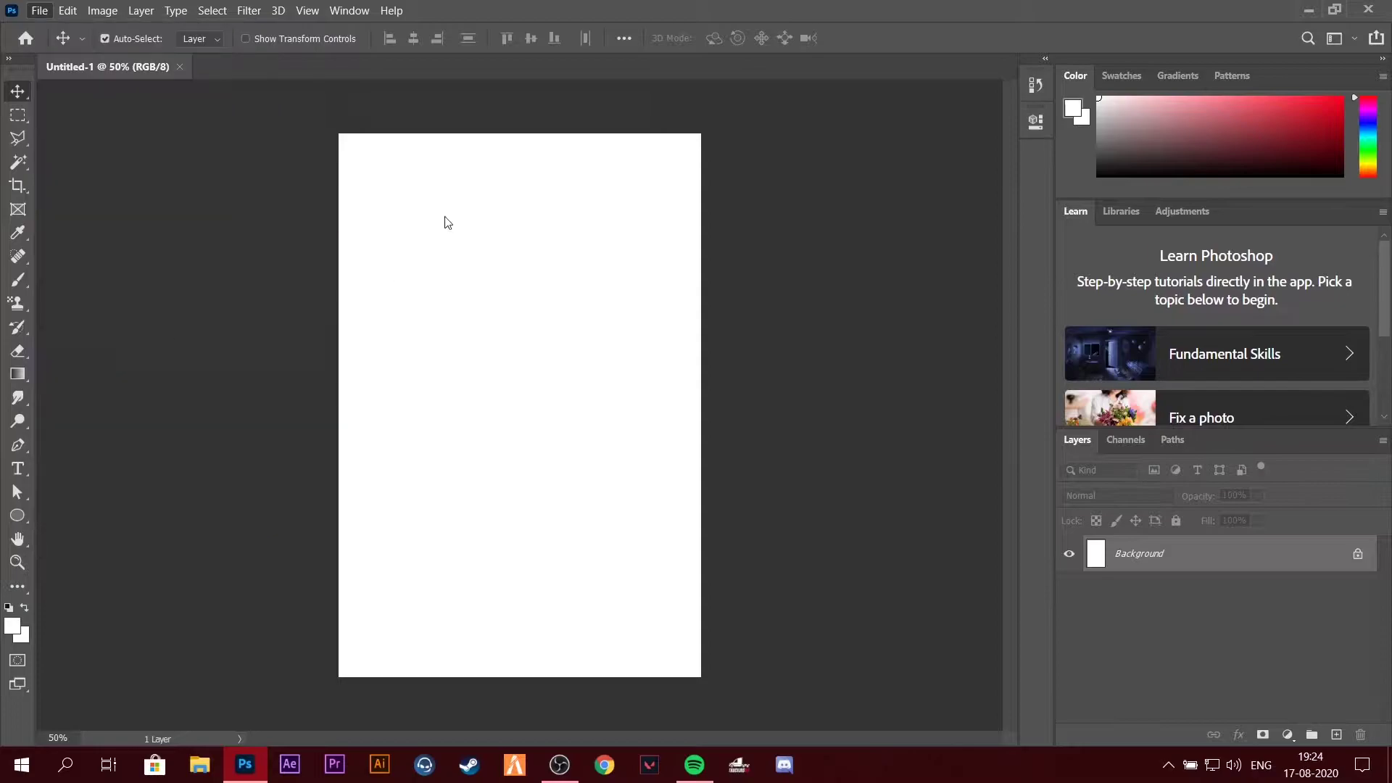
Place the wings and Red Bull can images and hide both layers.
{"action": "left_click", "coordinate": [82, 256]}
{"action": "double_click", "coordinate": [312, 171]}
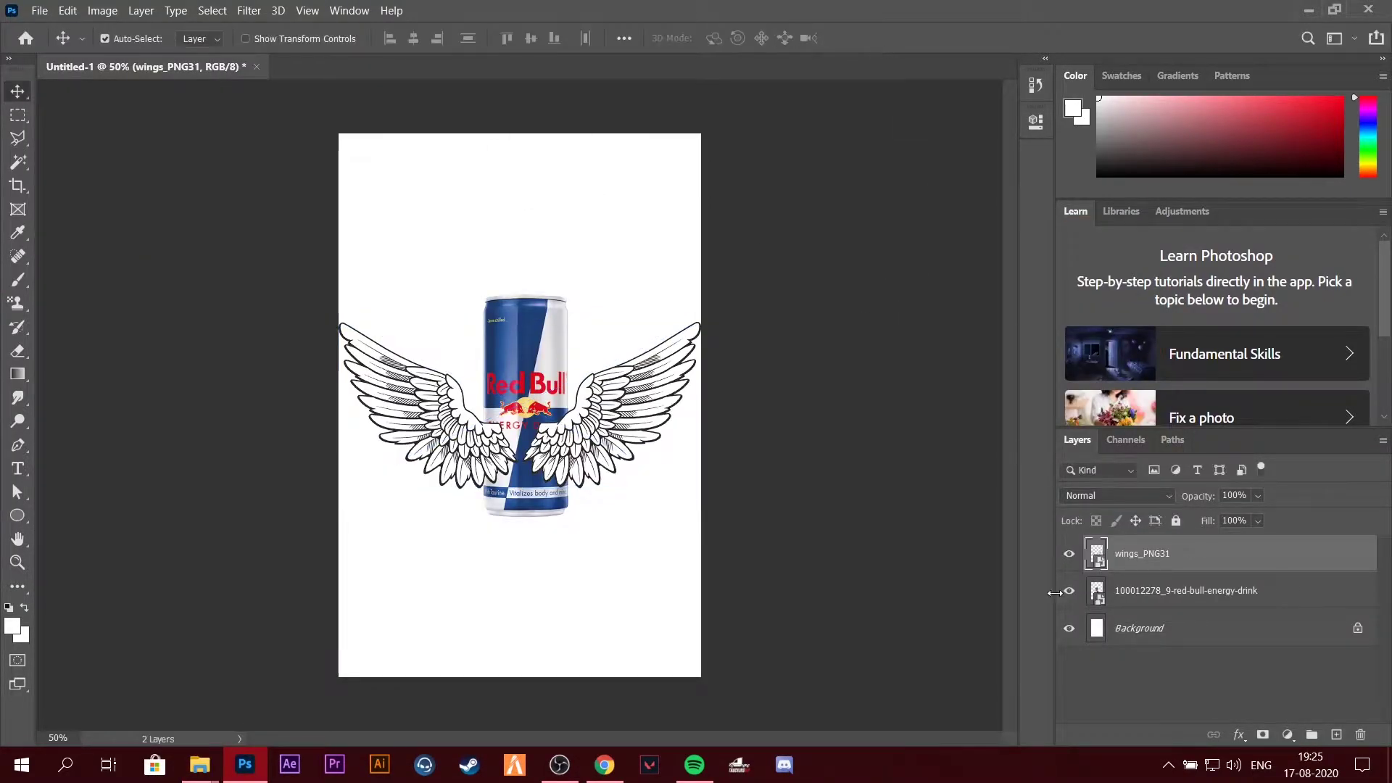
{"action": "left_click_drag", "start_coordinate": [1068, 596], "coordinate": [1069, 553]}
{"action": "left_click", "coordinate": [1164, 590]}
{"action": "right_click", "coordinate": [1165, 590]}
{"action": "key", "text": "Escape"}
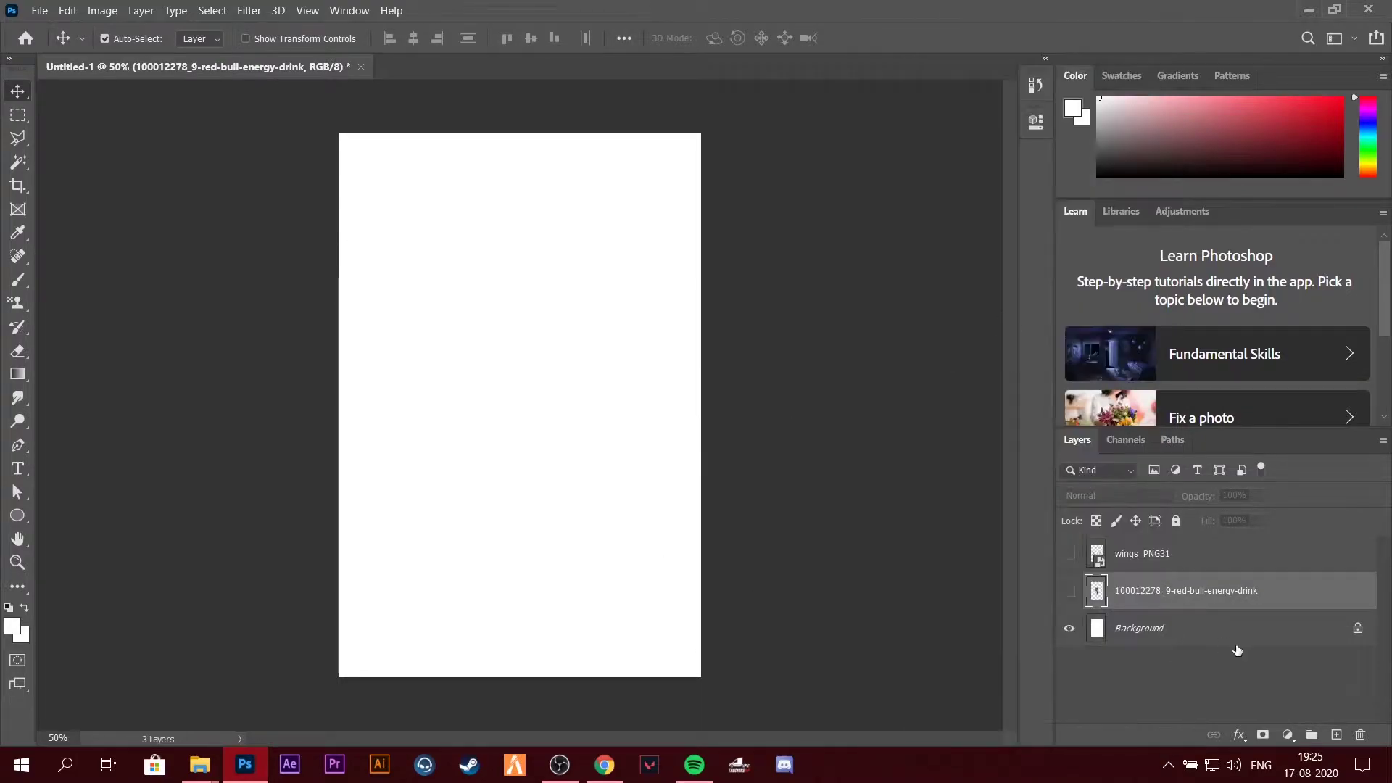
Unlock the Background layer and choose the purple-to-blue preset from the Blues gradients.
{"action": "left_click", "coordinate": [1237, 627]}
{"action": "left_click", "coordinate": [1357, 628]}
{"action": "key", "text": "g"}
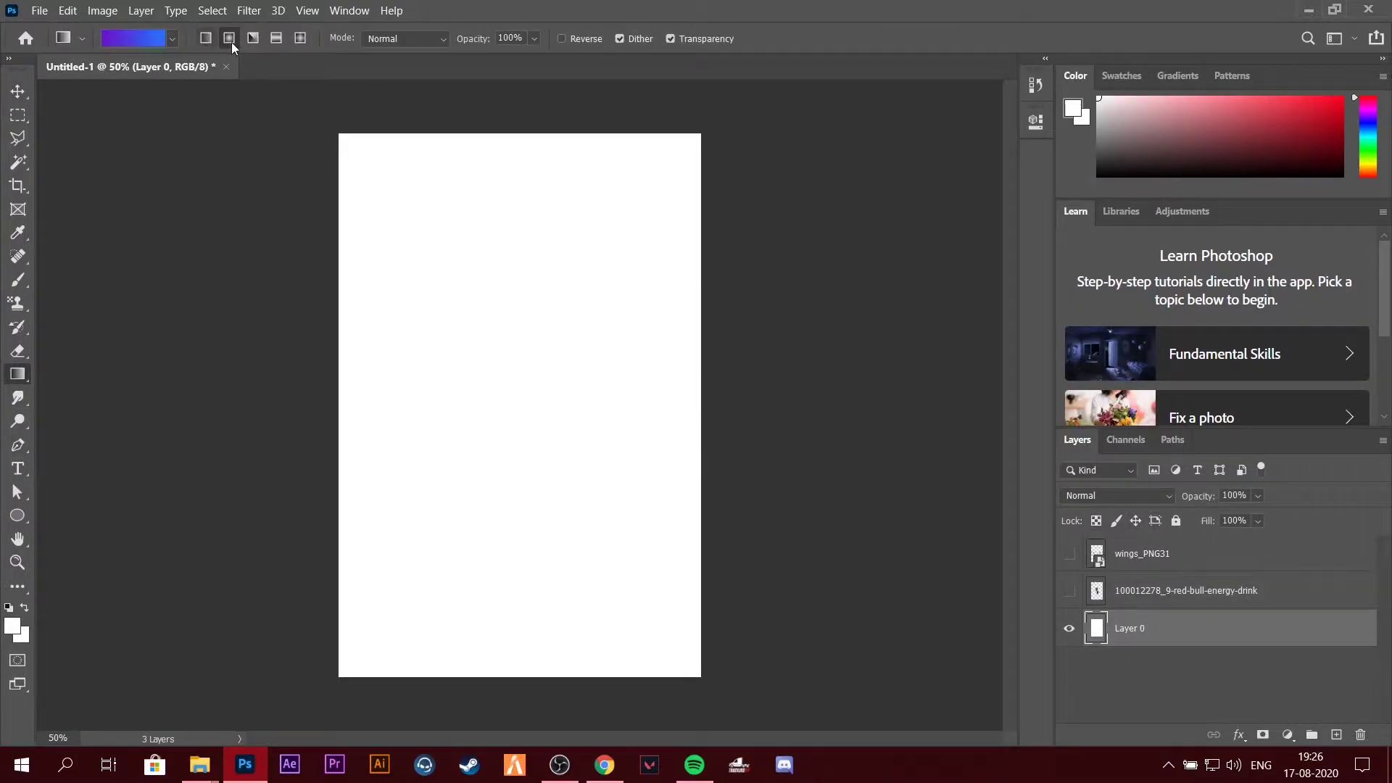
{"action": "left_click", "coordinate": [123, 37]}
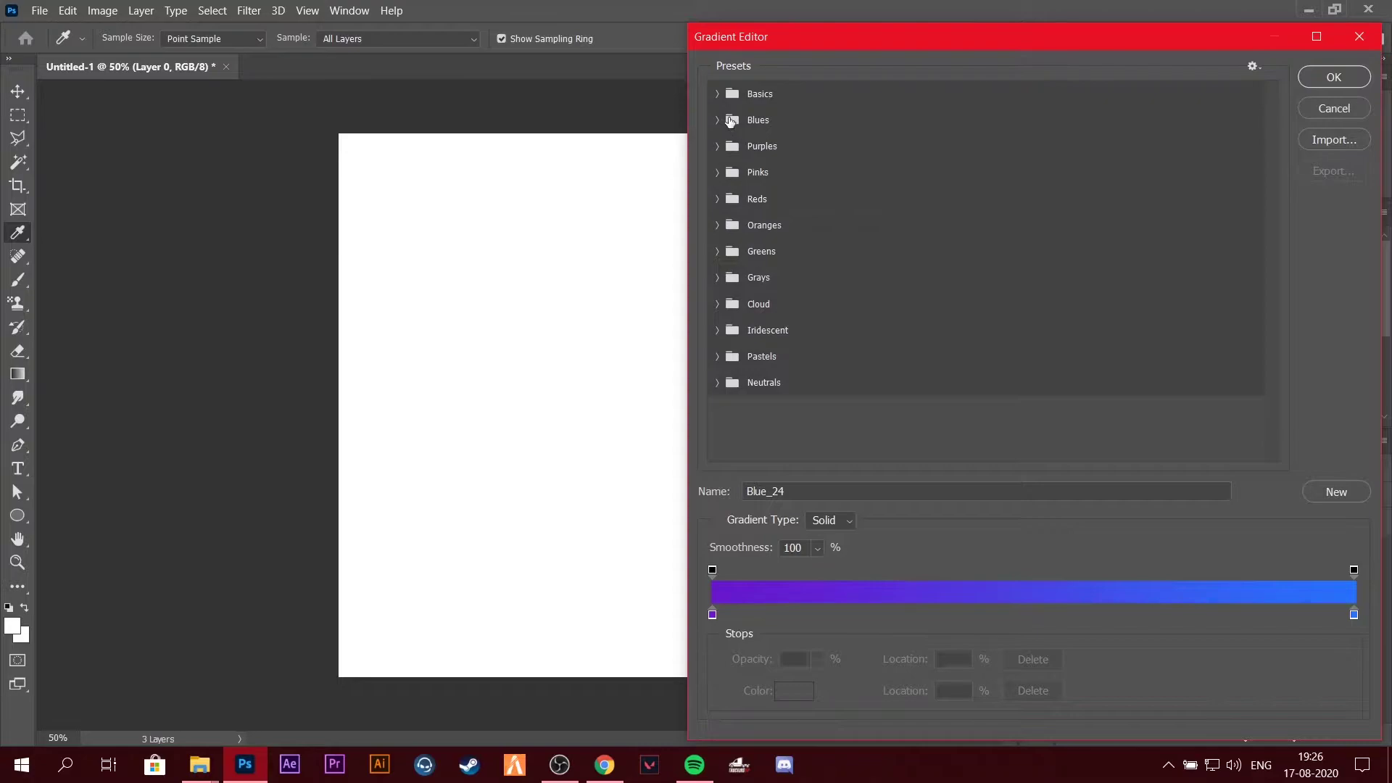
{"action": "left_click", "coordinate": [717, 120]}
{"action": "left_click", "coordinate": [860, 179]}
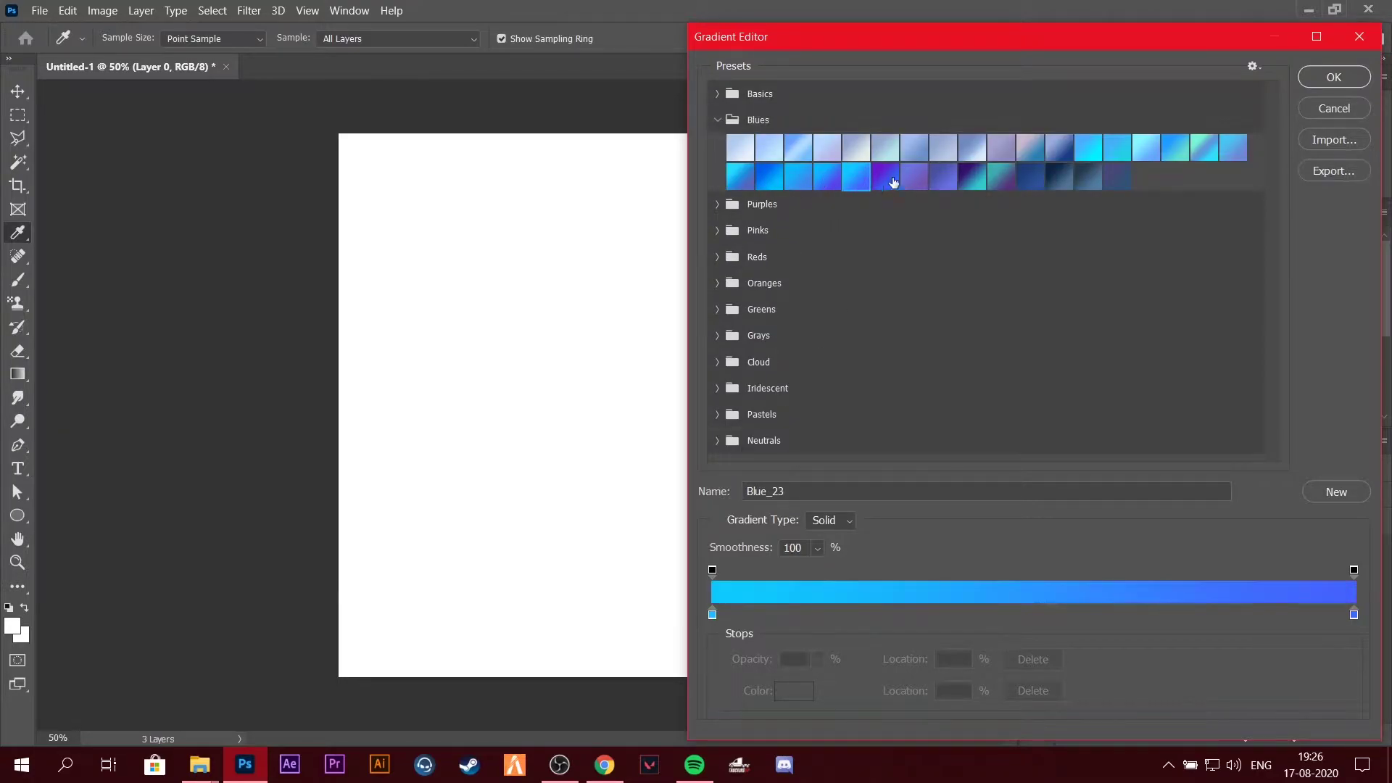
{"action": "left_click", "coordinate": [1334, 76]}
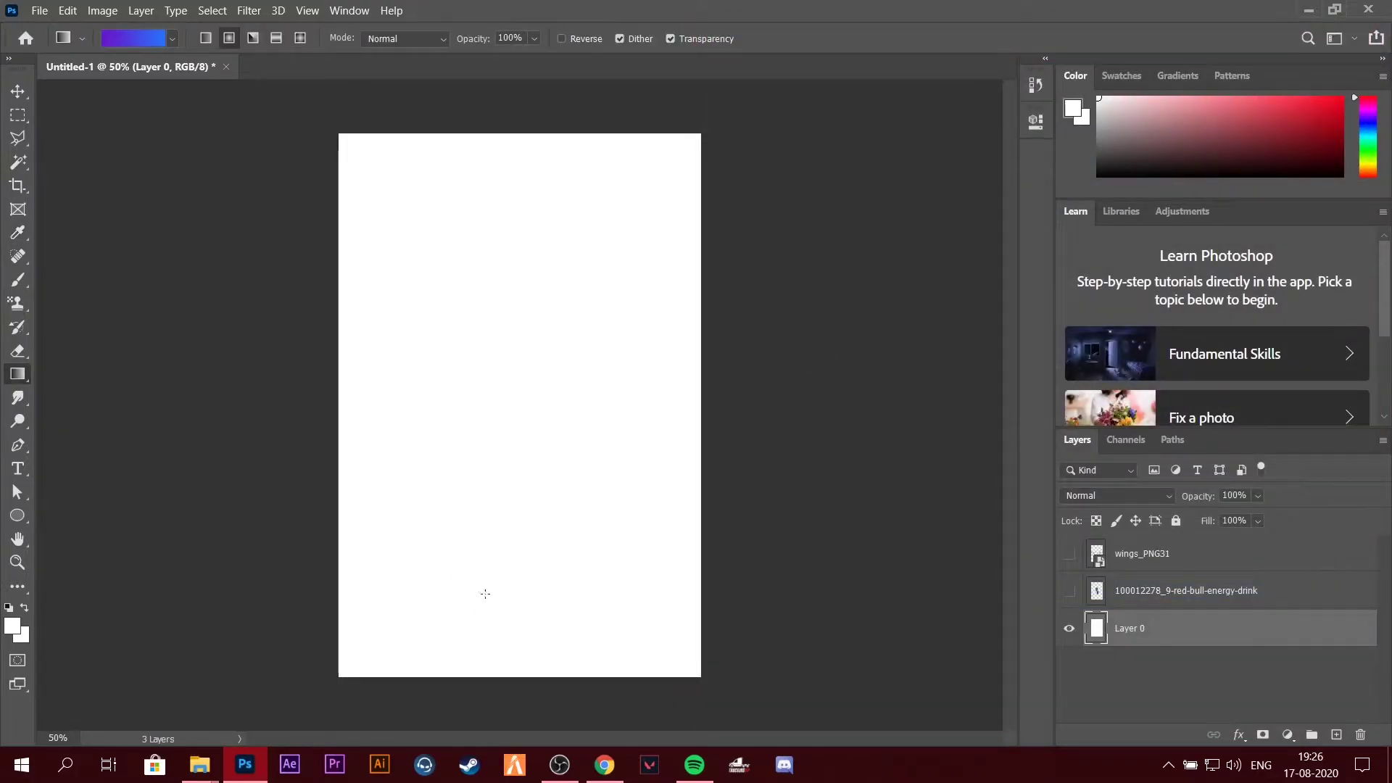
Drag the gradient from bottom to top to fill the canvas.
{"action": "left_click_drag", "start_coordinate": [502, 693], "coordinate": [503, 146]}
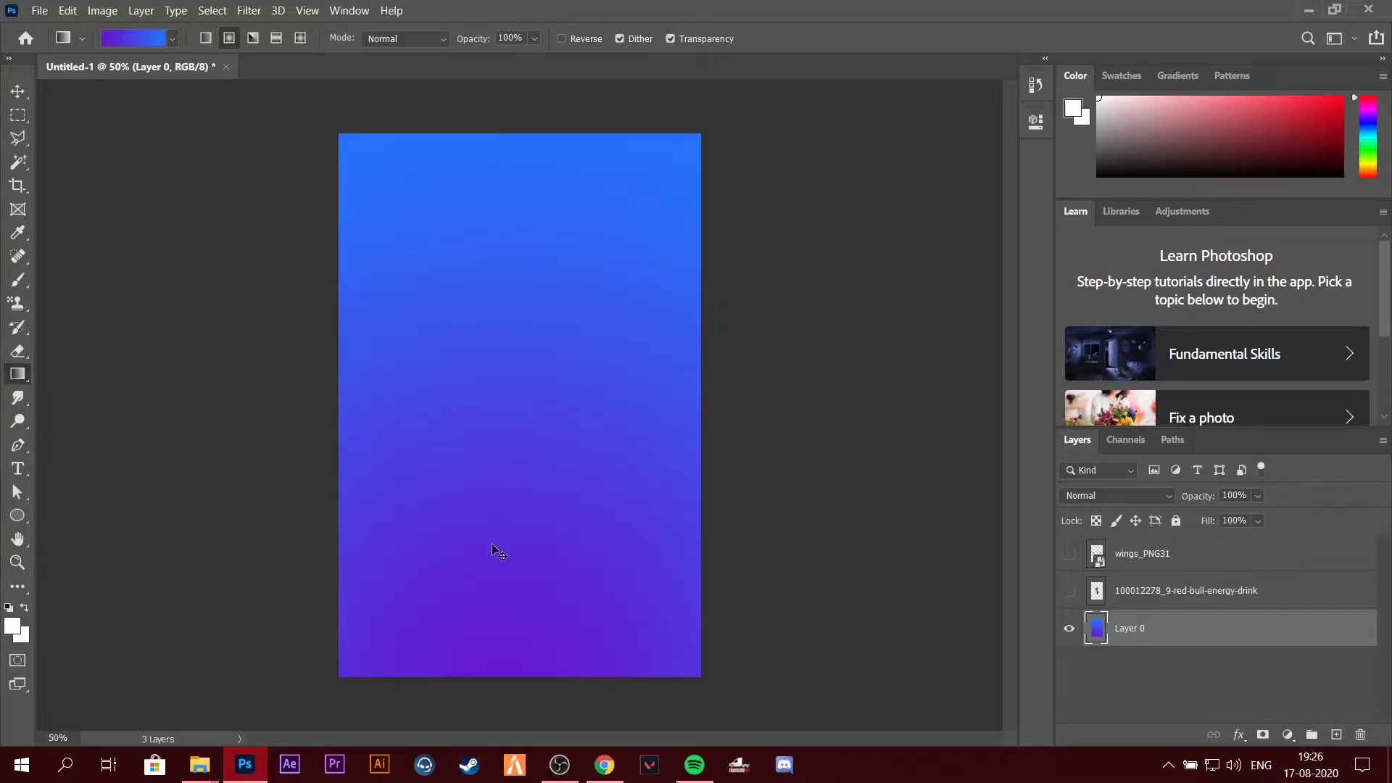
{"action": "left_click_drag", "start_coordinate": [496, 548], "coordinate": [500, 184]}
{"action": "mouse_move", "coordinate": [516, 692]}
{"action": "left_mouse_down"}
{"action": "mouse_move", "coordinate": [493, 341]}
{"action": "mouse_move", "coordinate": [498, 124]}
{"action": "left_mouse_up"}
{"action": "key", "text": "v"}
{"action": "left_click", "coordinate": [1160, 590]}
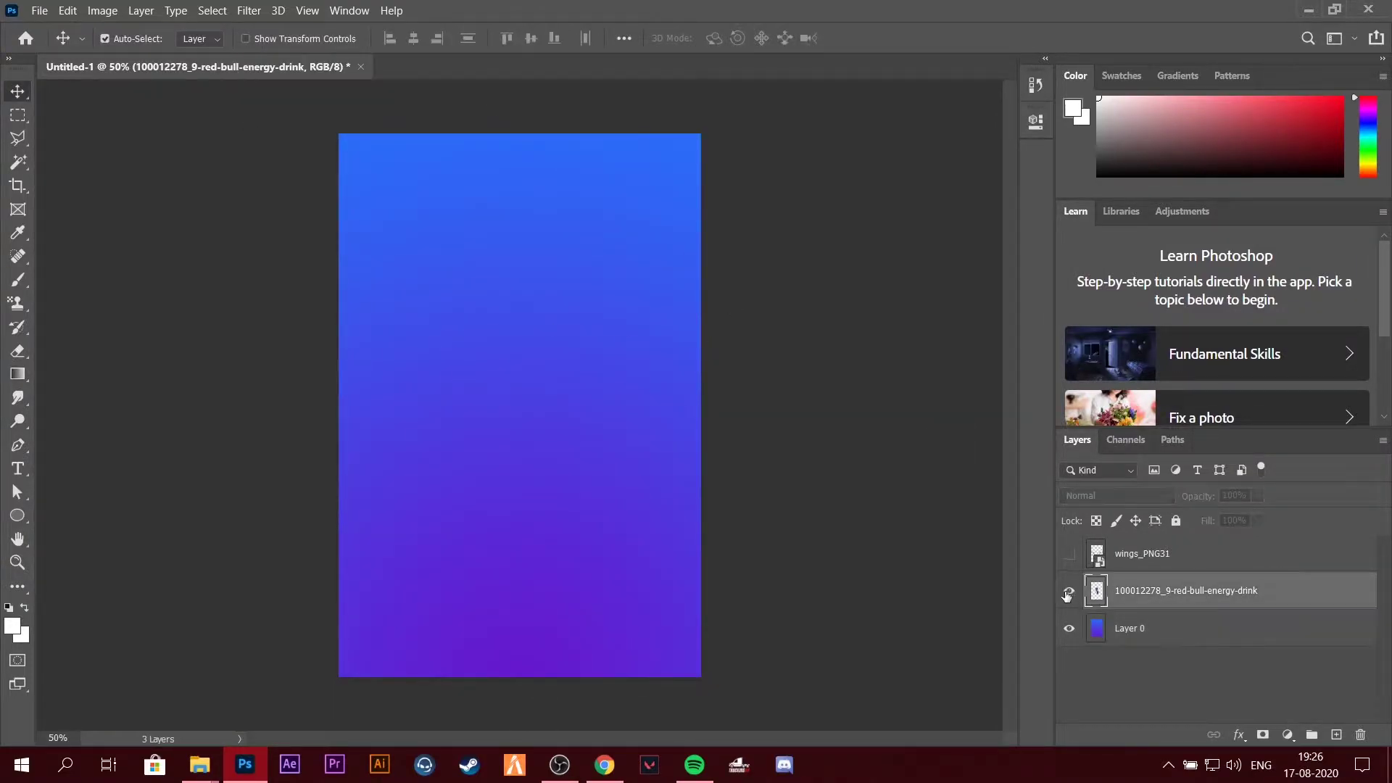
Enlarge the Red Bull can with Free Transform.
{"action": "left_click", "coordinate": [1068, 590]}
{"action": "key", "text": "ctrl+t"}
{"action": "left_click_drag", "start_coordinate": [566, 516], "coordinate": [575, 537]}
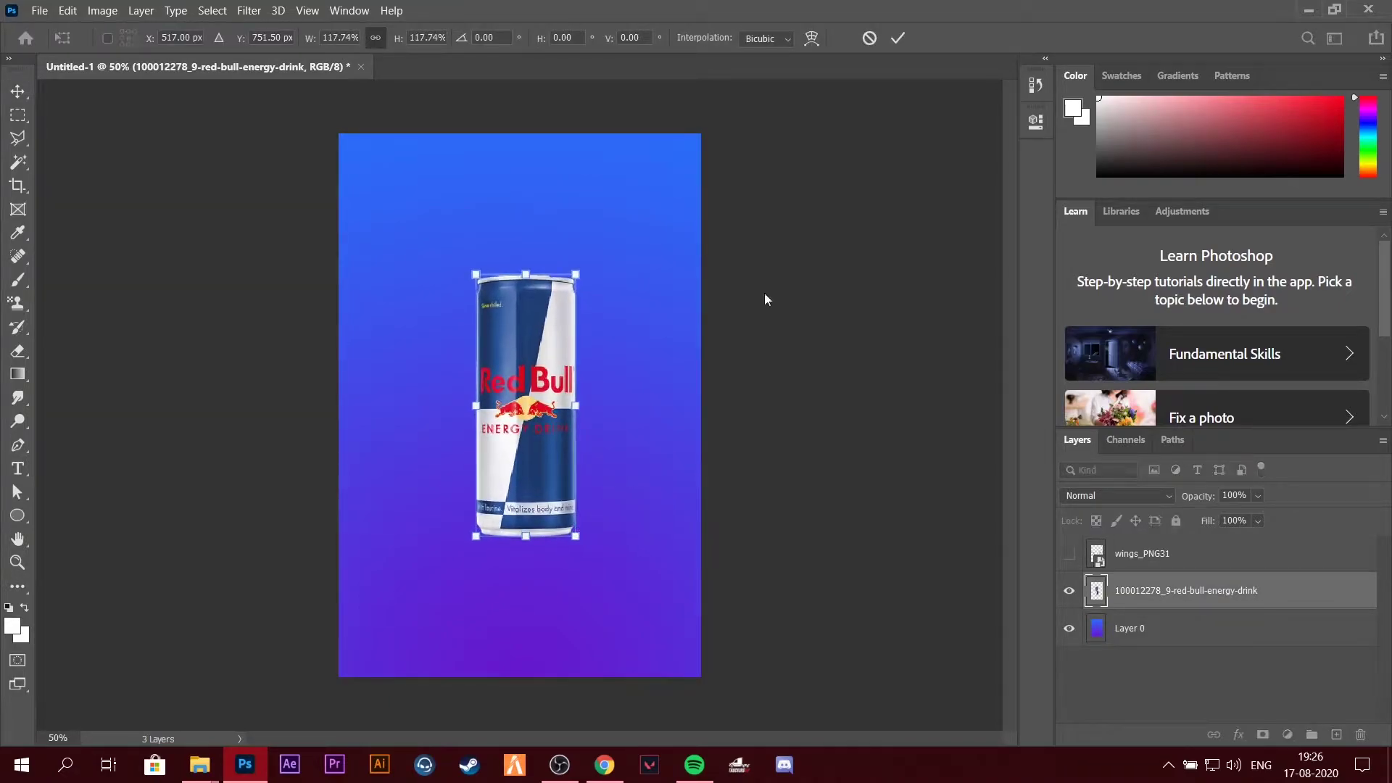
{"action": "key", "text": "Return"}
Add vertical and horizontal centre guides and scale the can up slightly more.
{"action": "key", "text": "ctrl+r"}
{"action": "mouse_move", "coordinate": [45, 540]}
{"action": "left_mouse_down"}
{"action": "mouse_move", "coordinate": [456, 464]}
{"action": "mouse_move", "coordinate": [533, 464]}
{"action": "left_mouse_up"}
{"action": "mouse_move", "coordinate": [565, 88]}
{"action": "left_mouse_down"}
{"action": "mouse_move", "coordinate": [575, 429]}
{"action": "mouse_move", "coordinate": [575, 413]}
{"action": "left_mouse_up"}
{"action": "key", "text": "ctrl+t"}
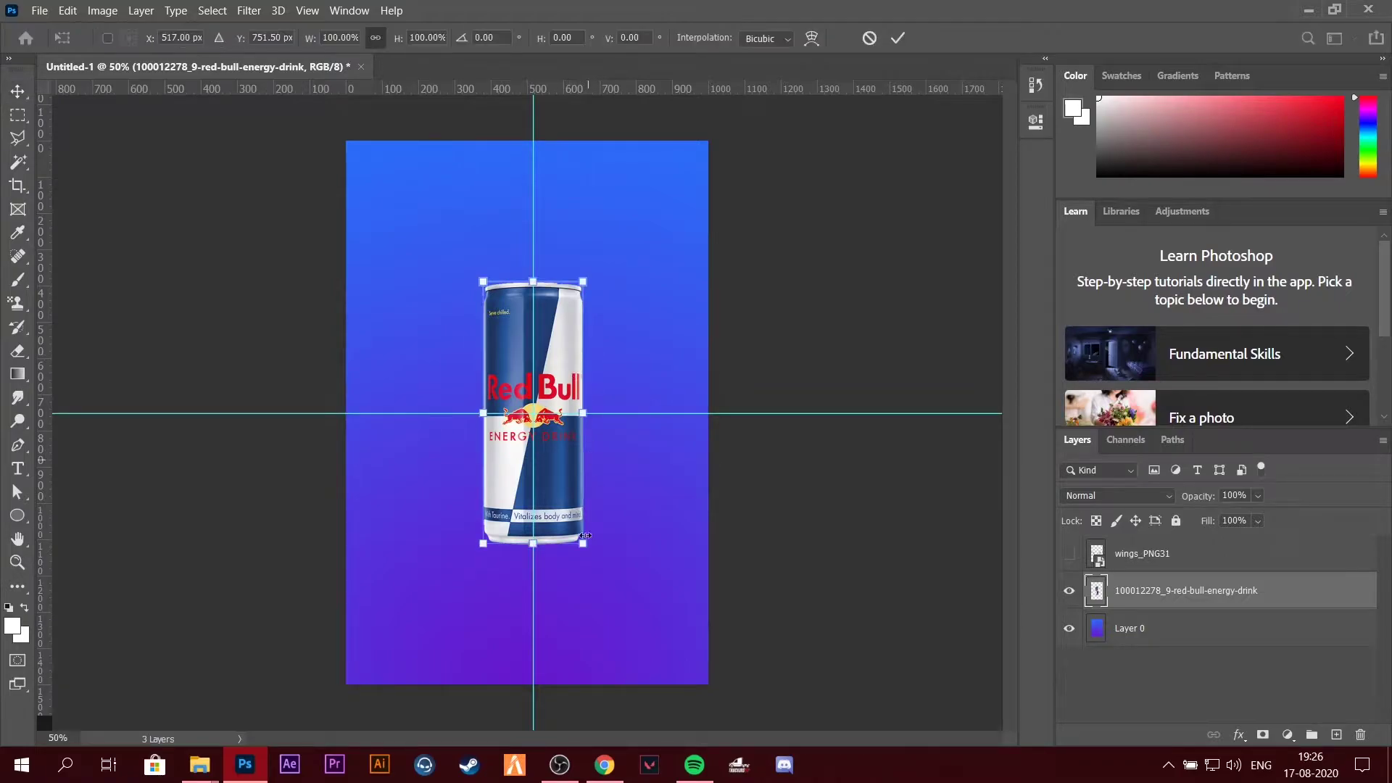
{"action": "left_click_drag", "start_coordinate": [588, 540], "coordinate": [591, 562]}
{"action": "key", "text": "Return"}
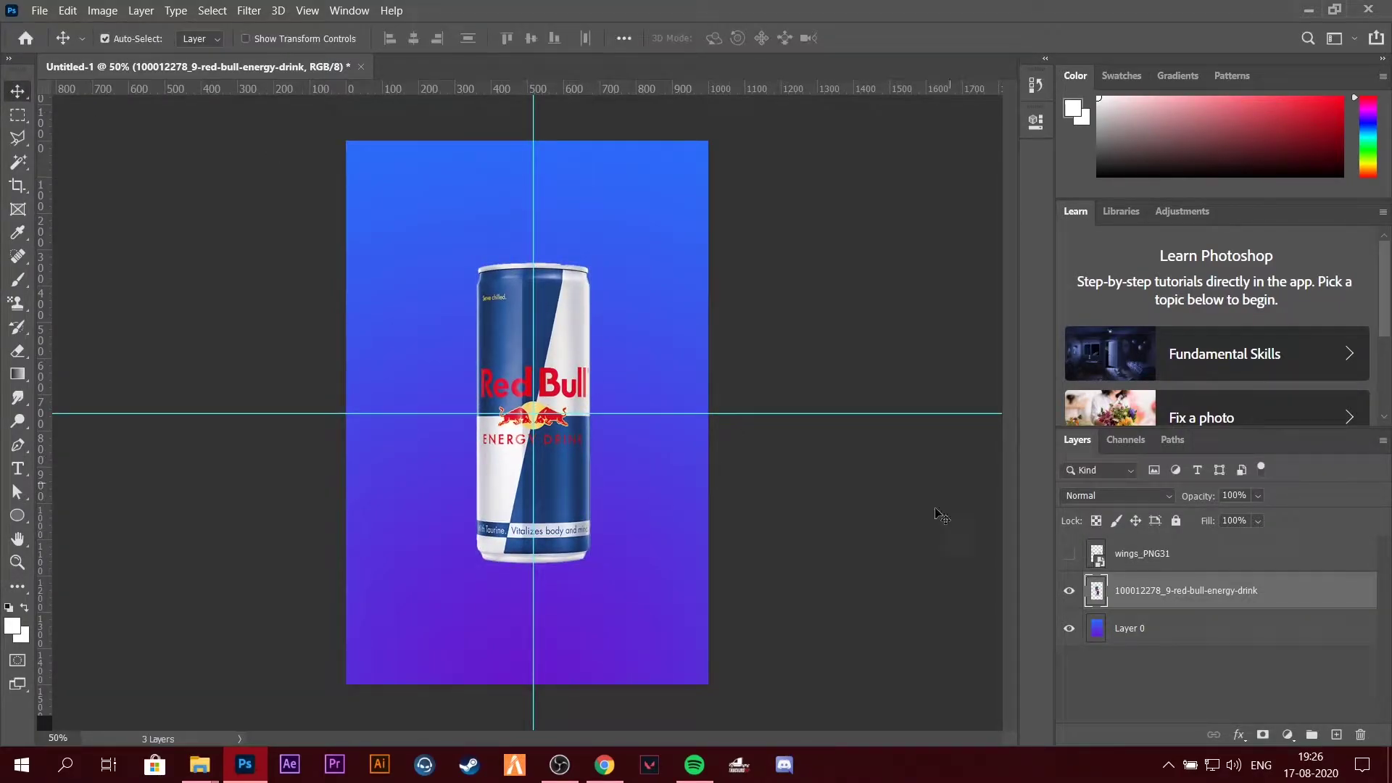
Tilt the can slightly clockwise and remove both guides.
{"action": "key", "text": "ctrl+t"}
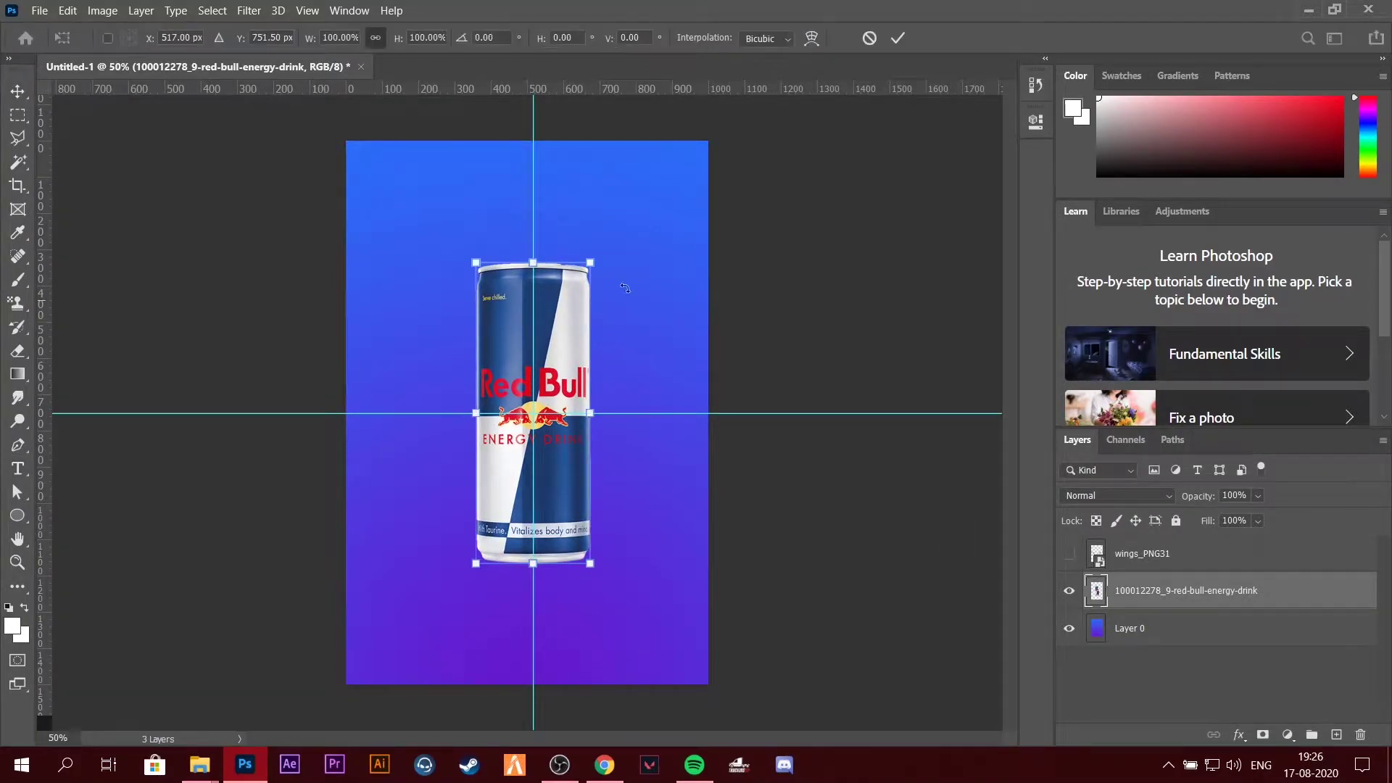
{"action": "left_click_drag", "start_coordinate": [615, 305], "coordinate": [619, 260]}
{"action": "key", "text": "Return"}
{"action": "key", "text": "t"}
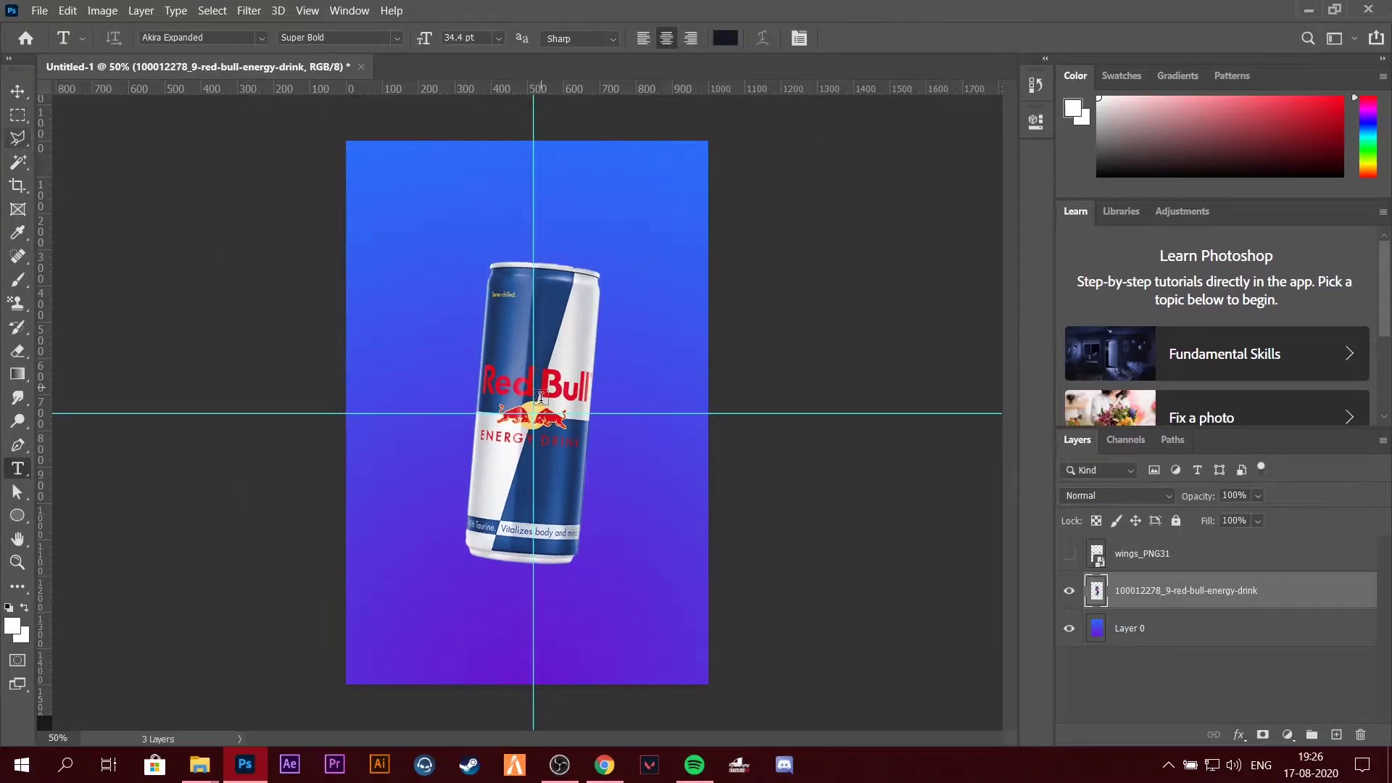
{"action": "left_click", "coordinate": [24, 91]}
{"action": "left_click_drag", "start_coordinate": [534, 249], "coordinate": [533, 89]}
{"action": "left_click_drag", "start_coordinate": [696, 414], "coordinate": [717, 91]}
Search the web for the Red Bull slogan, then return to Photoshop.
{"action": "left_click", "coordinate": [606, 765]}
{"action": "left_click", "coordinate": [246, 16]}
{"action": "type", "text": "red bull sloga"}
{"action": "key", "text": "Return"}
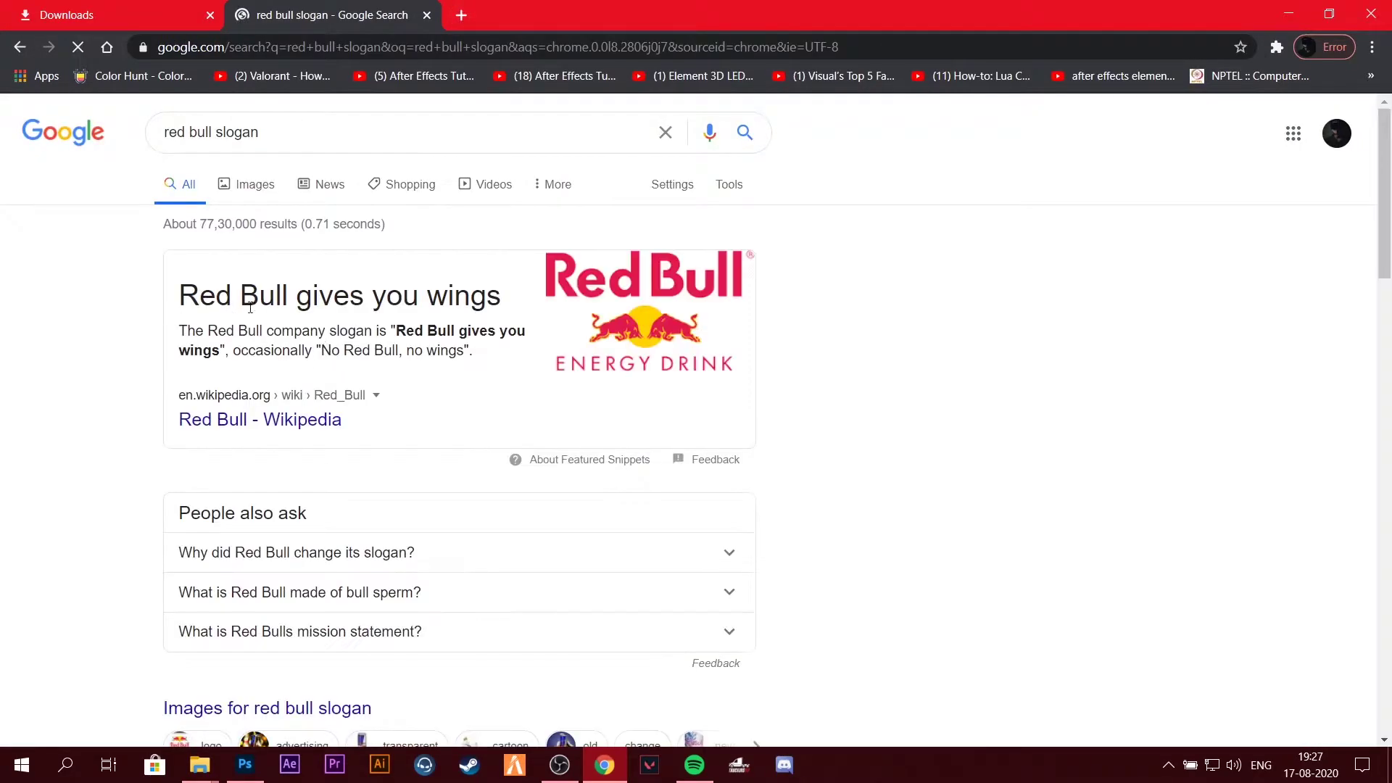
{"action": "key", "text": "alt+Tab"}
{"action": "left_click", "coordinate": [1207, 638]}
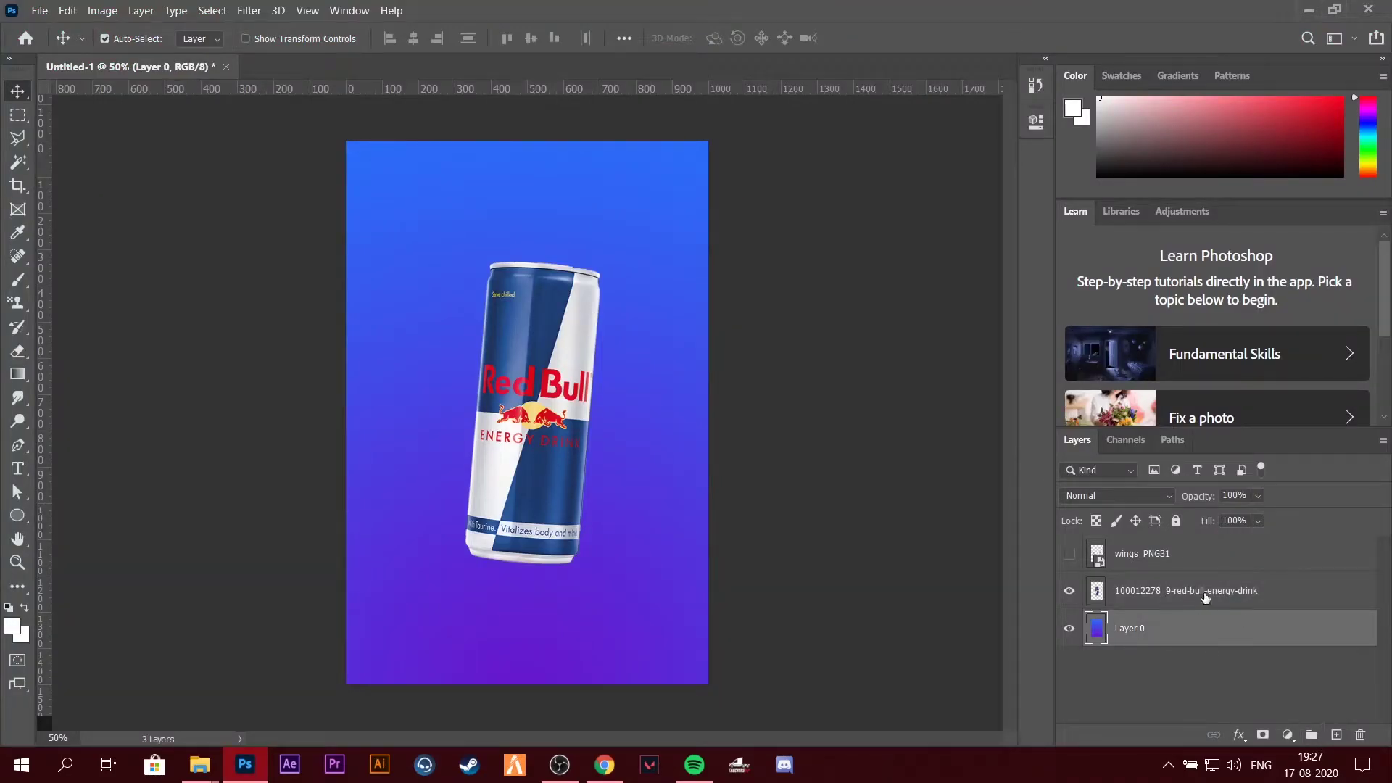
Add a new layer, paint a white glow behind the can and change its blend mode.
{"action": "left_click", "coordinate": [1334, 734]}
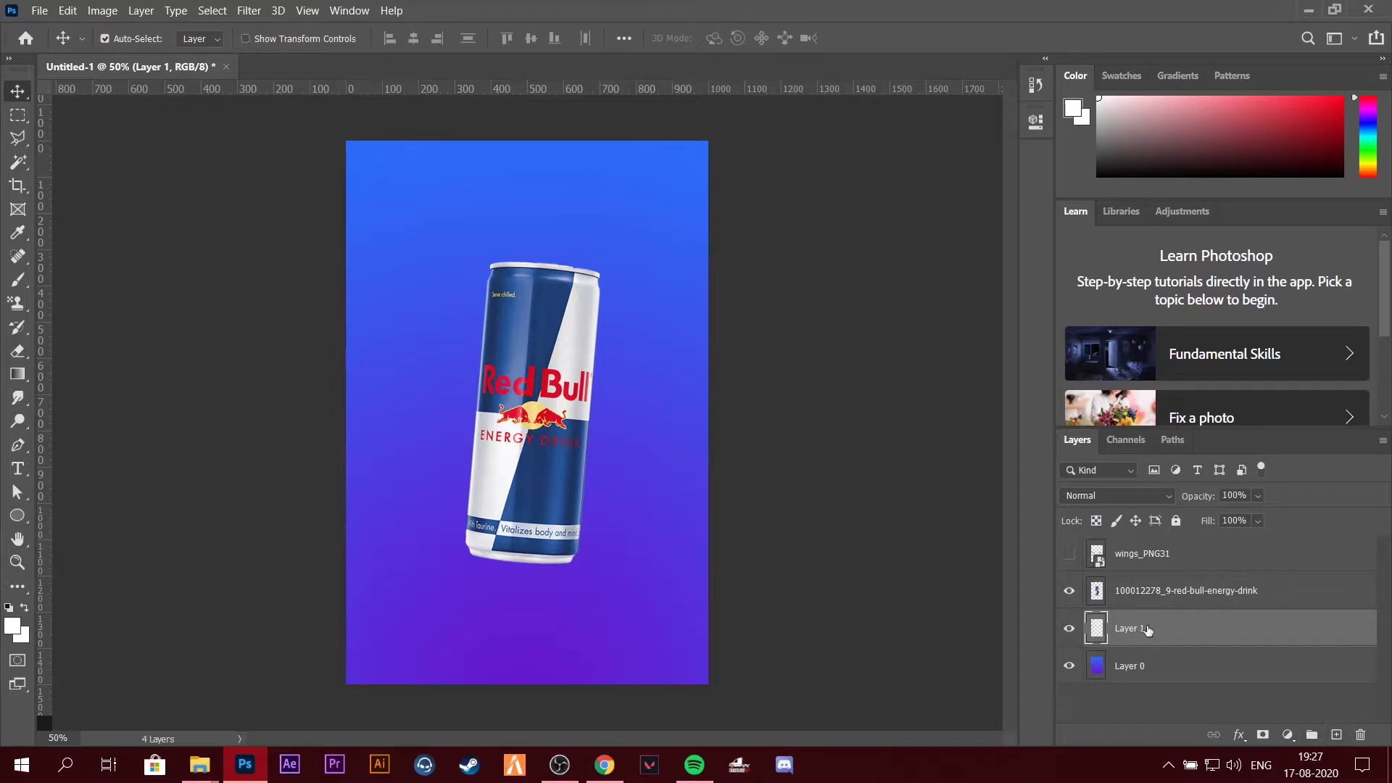
{"action": "left_click", "coordinate": [12, 277]}
{"action": "left_click", "coordinate": [497, 450]}
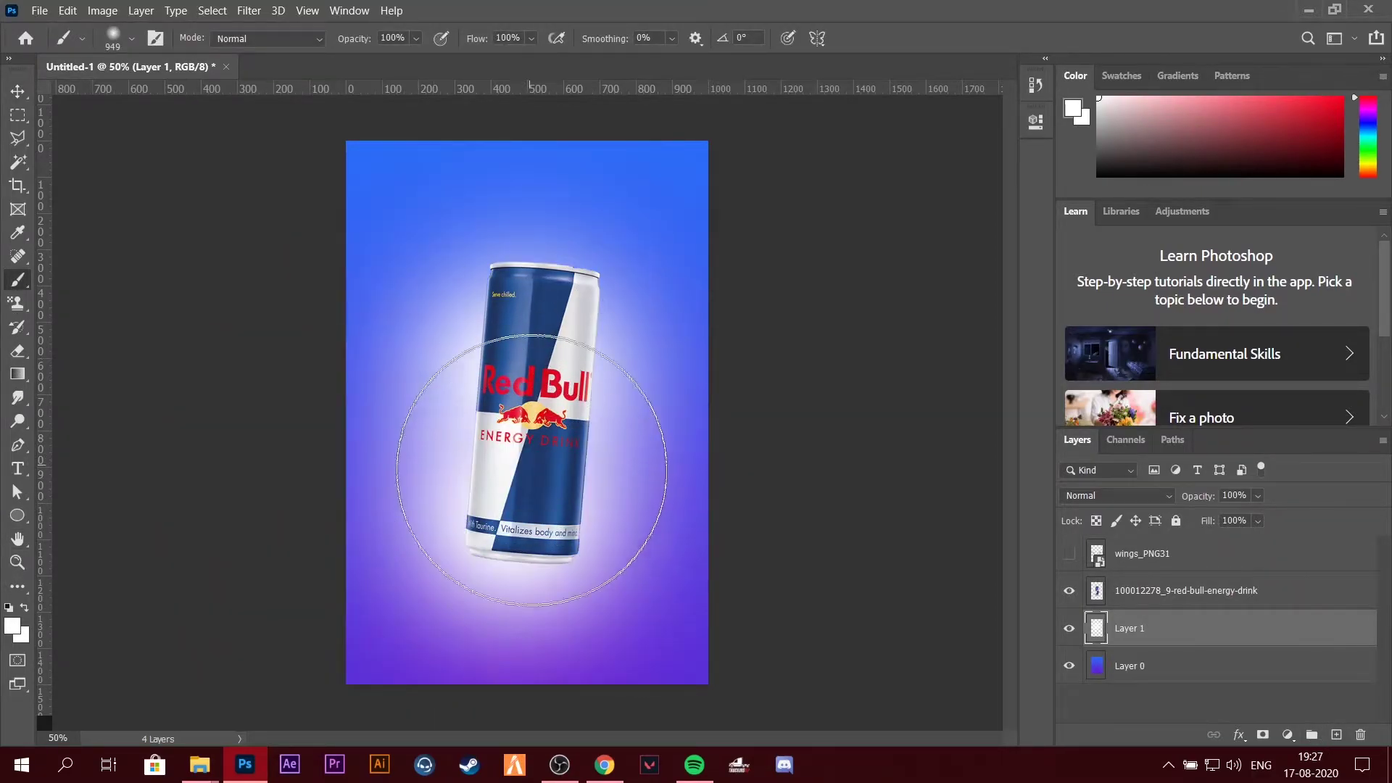
{"action": "left_click", "coordinate": [1116, 495]}
{"action": "left_click", "coordinate": [1080, 537]}
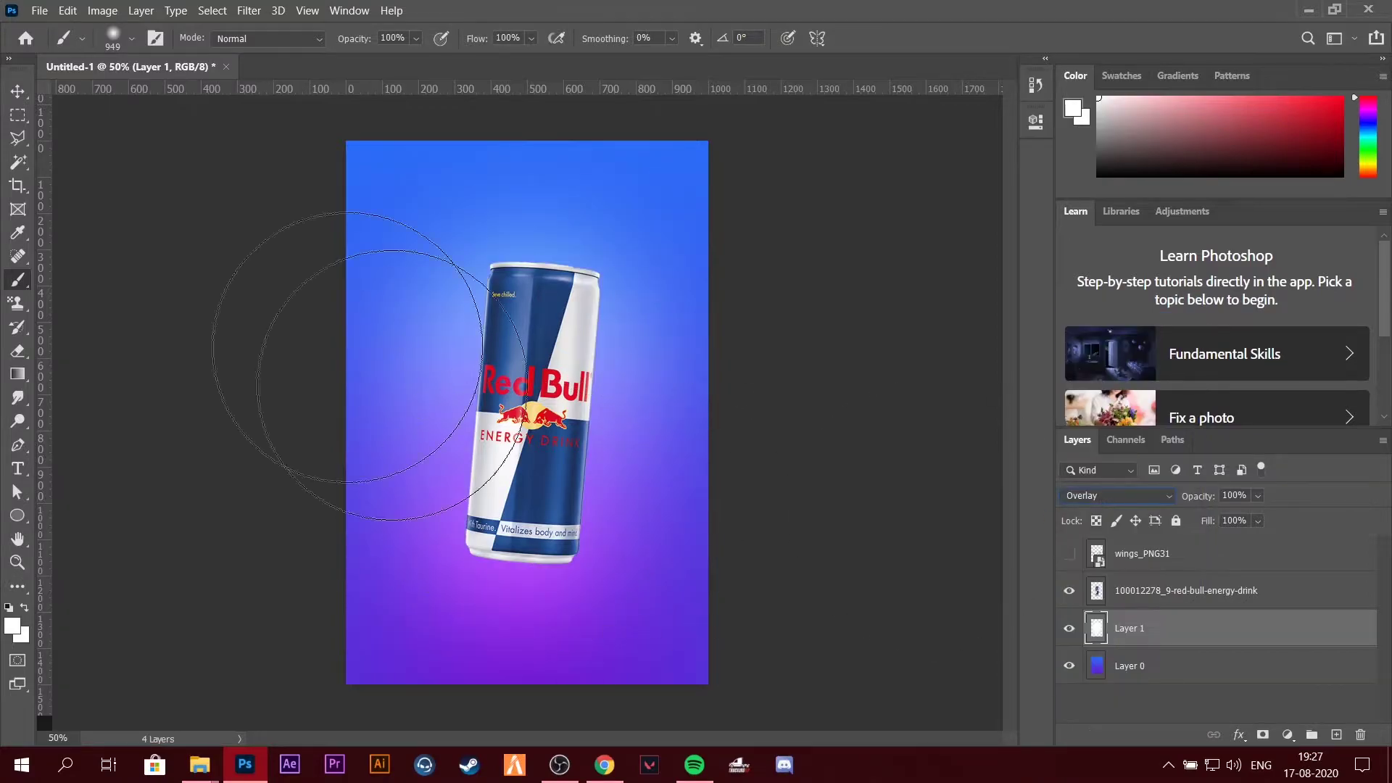
Nudge the can left, then undo the blend and move changes.
{"action": "key", "text": "v"}
{"action": "left_click_drag", "start_coordinate": [578, 354], "coordinate": [567, 363]}
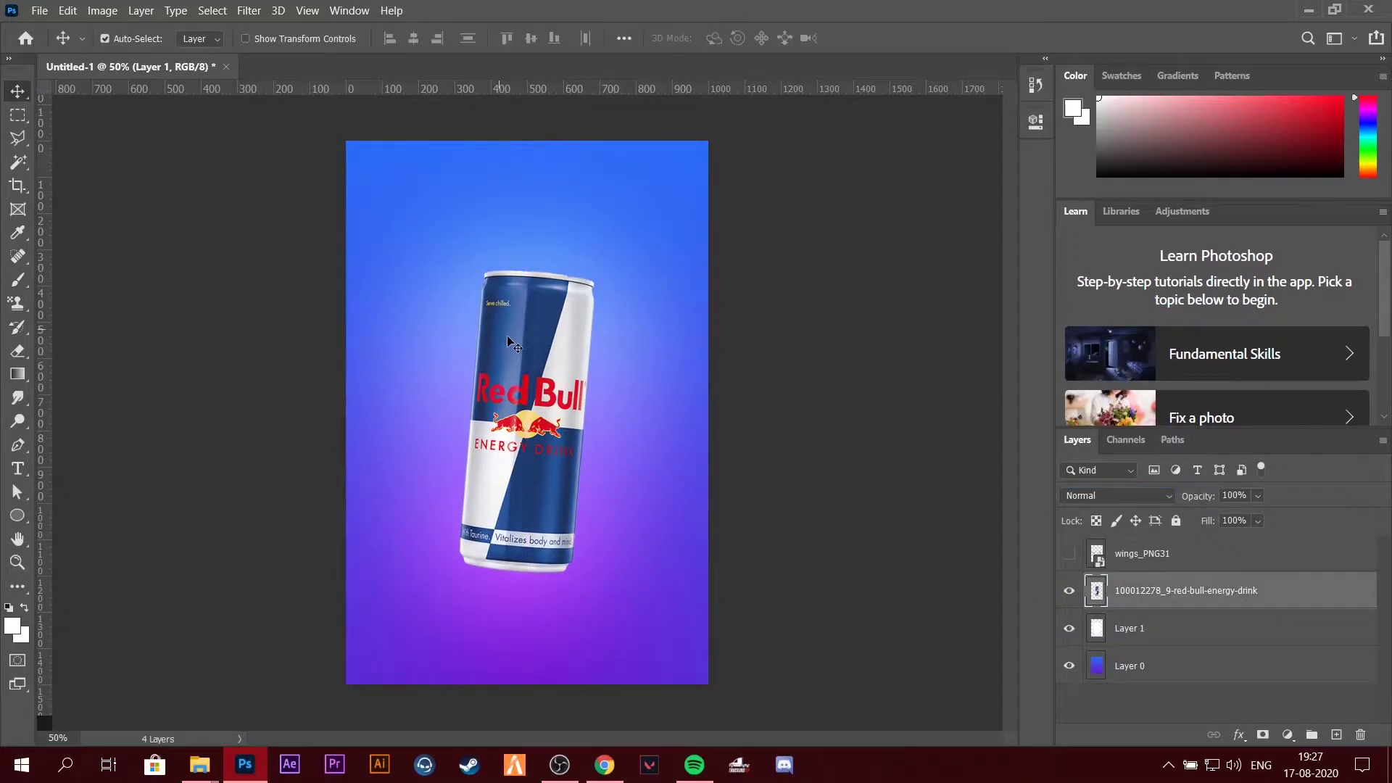
{"action": "left_click", "coordinate": [1158, 628]}
{"action": "key", "text": "ctrl+z"}
{"action": "key", "text": "ctrl+z"}
{"action": "key", "text": "z"}
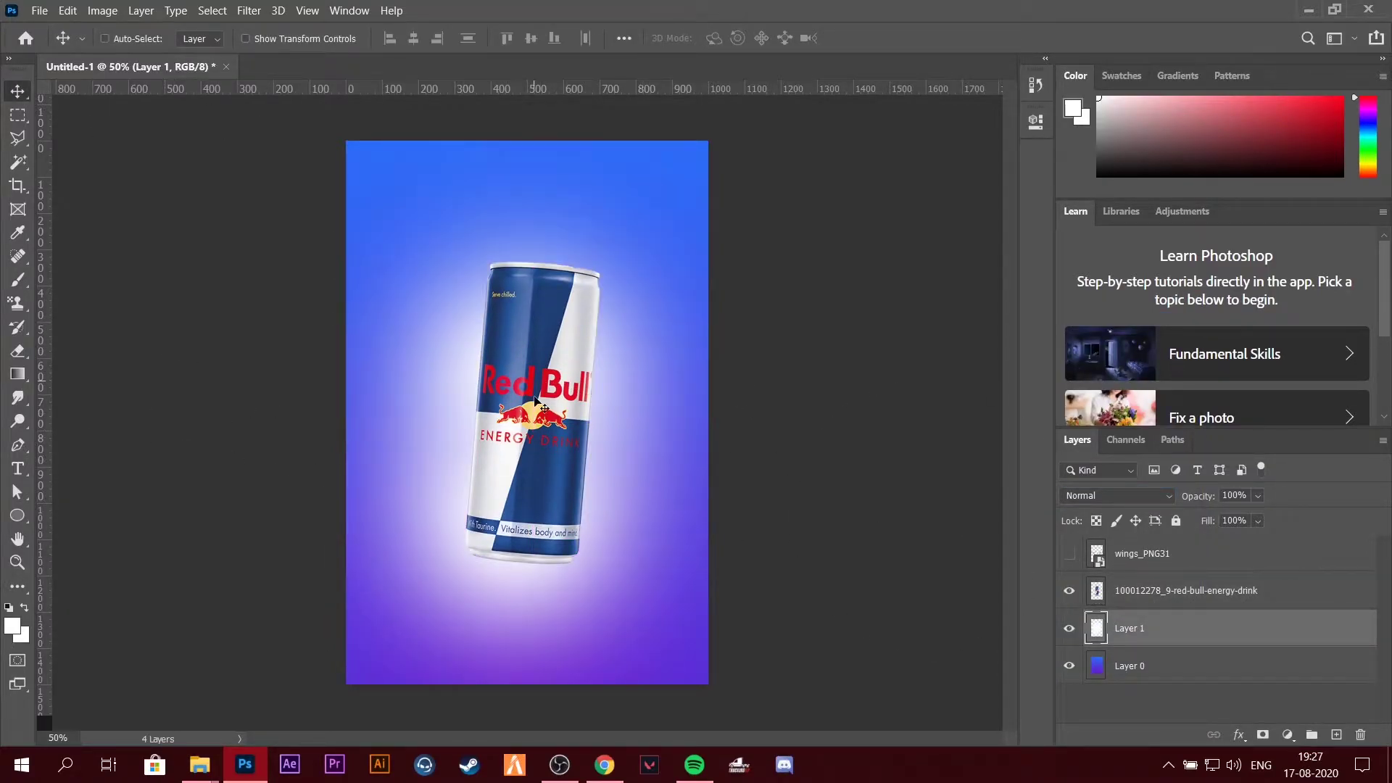
{"action": "left_click", "coordinate": [549, 388], "text": "alt"}
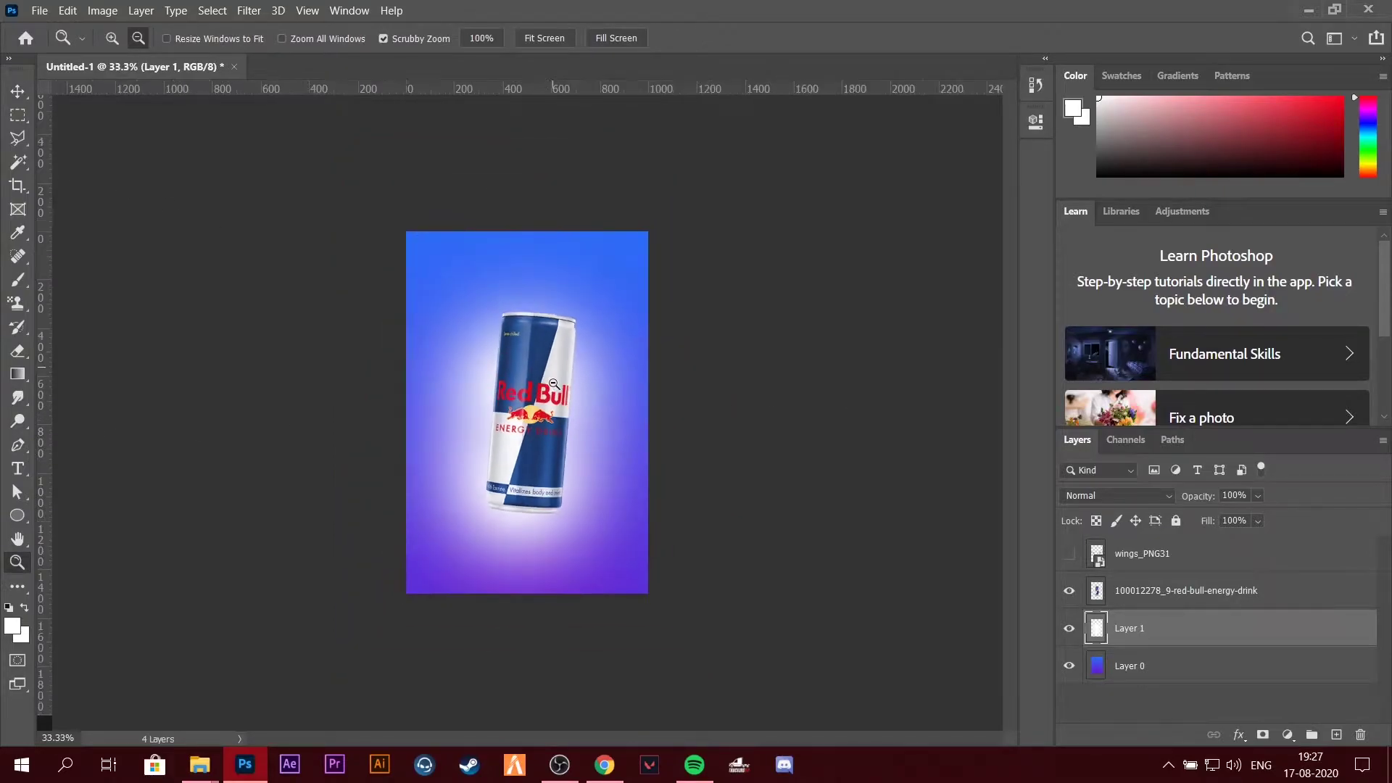
{"action": "left_click", "coordinate": [549, 388]}
Nudge the can slightly left and give the glow layer a softer blend mode.
{"action": "key", "text": "v"}
{"action": "left_click_drag", "start_coordinate": [571, 378], "coordinate": [559, 387]}
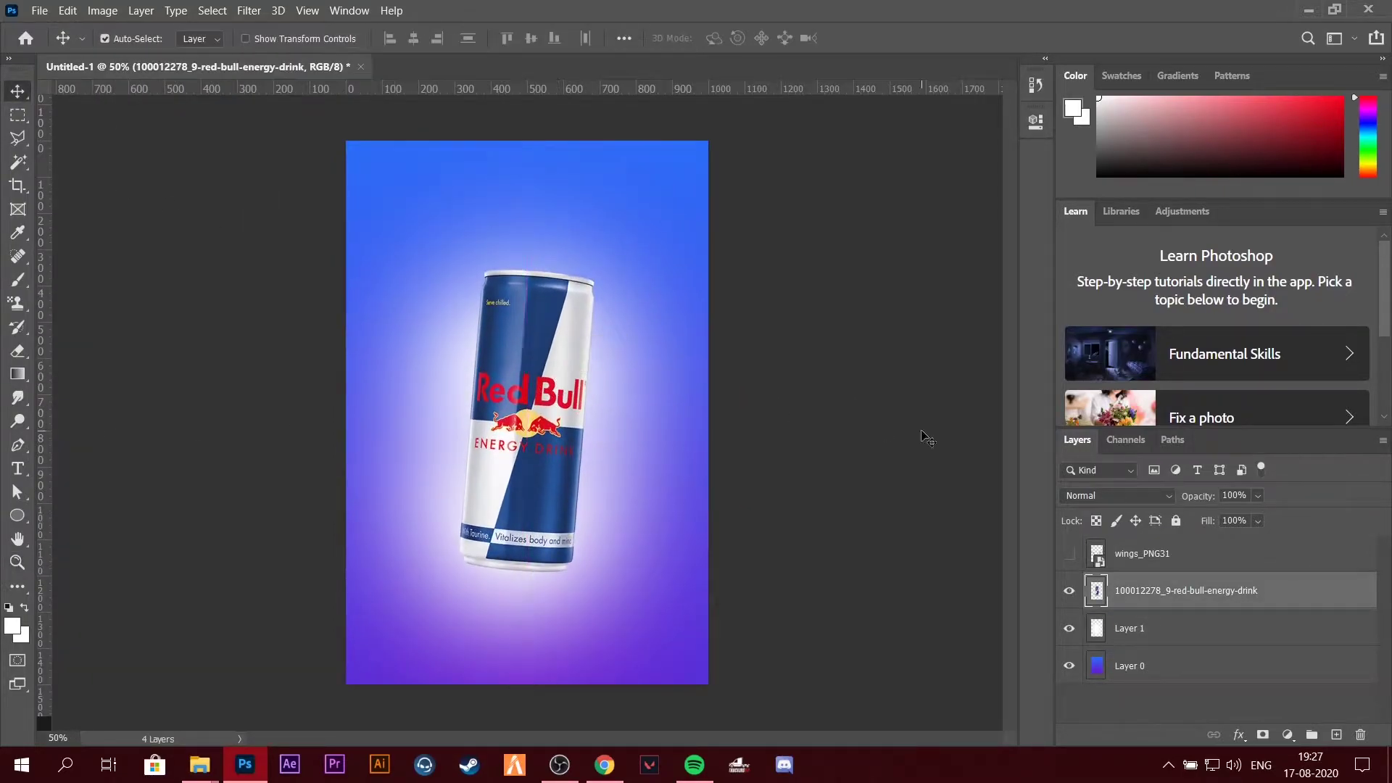
{"action": "left_click", "coordinate": [1182, 628]}
{"action": "left_click", "coordinate": [1116, 495]}
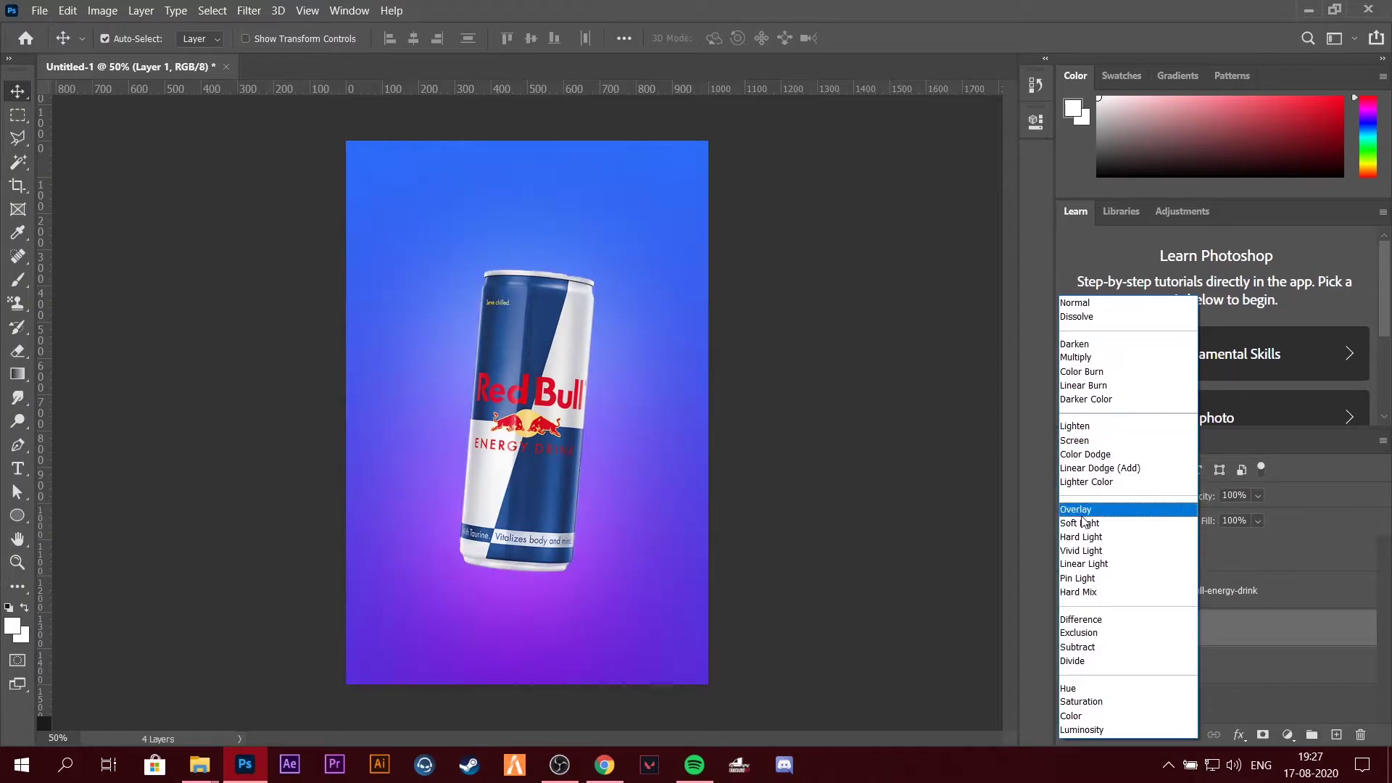
{"action": "left_click", "coordinate": [1080, 509]}
Add an empty layer above the can, then delete it.
{"action": "left_click", "coordinate": [1182, 590]}
{"action": "left_click", "coordinate": [1336, 734]}
{"action": "right_click", "coordinate": [1226, 619]}
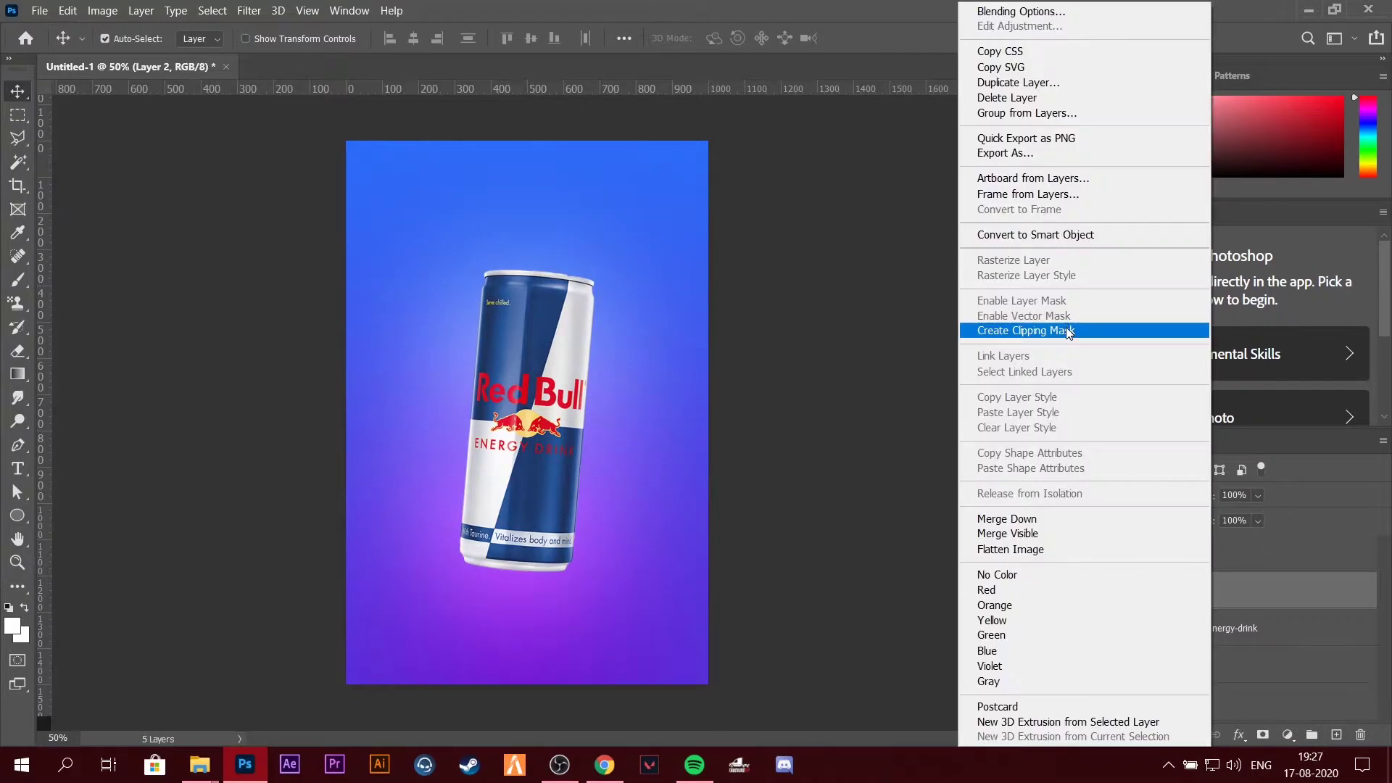
{"action": "left_click", "coordinate": [1354, 620]}
{"action": "key", "text": "Delete"}
{"action": "left_click", "coordinate": [1287, 734]}
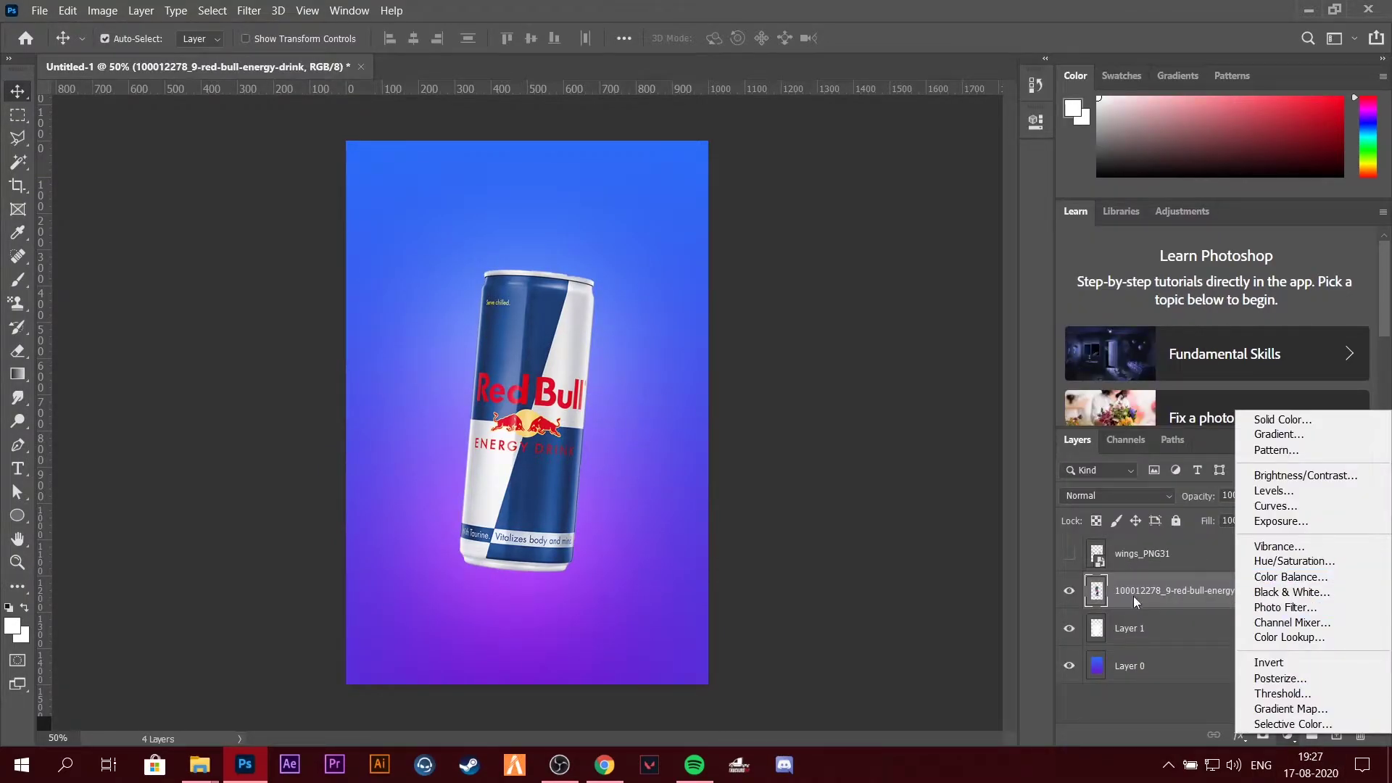
{"action": "left_click", "coordinate": [1133, 595]}
Draw a flat 373 × 68 px ellipse beneath the can.
{"action": "right_click", "coordinate": [18, 515]}
{"action": "left_click", "coordinate": [80, 549]}
{"action": "left_click_drag", "start_coordinate": [444, 588], "coordinate": [578, 613]}
{"action": "left_click", "coordinate": [777, 258]}
Set the ellipse fill colour to black.
{"action": "left_click", "coordinate": [1004, 299]}
{"action": "left_click", "coordinate": [914, 678]}
{"action": "key", "text": "Return"}
{"action": "left_click", "coordinate": [862, 262]}
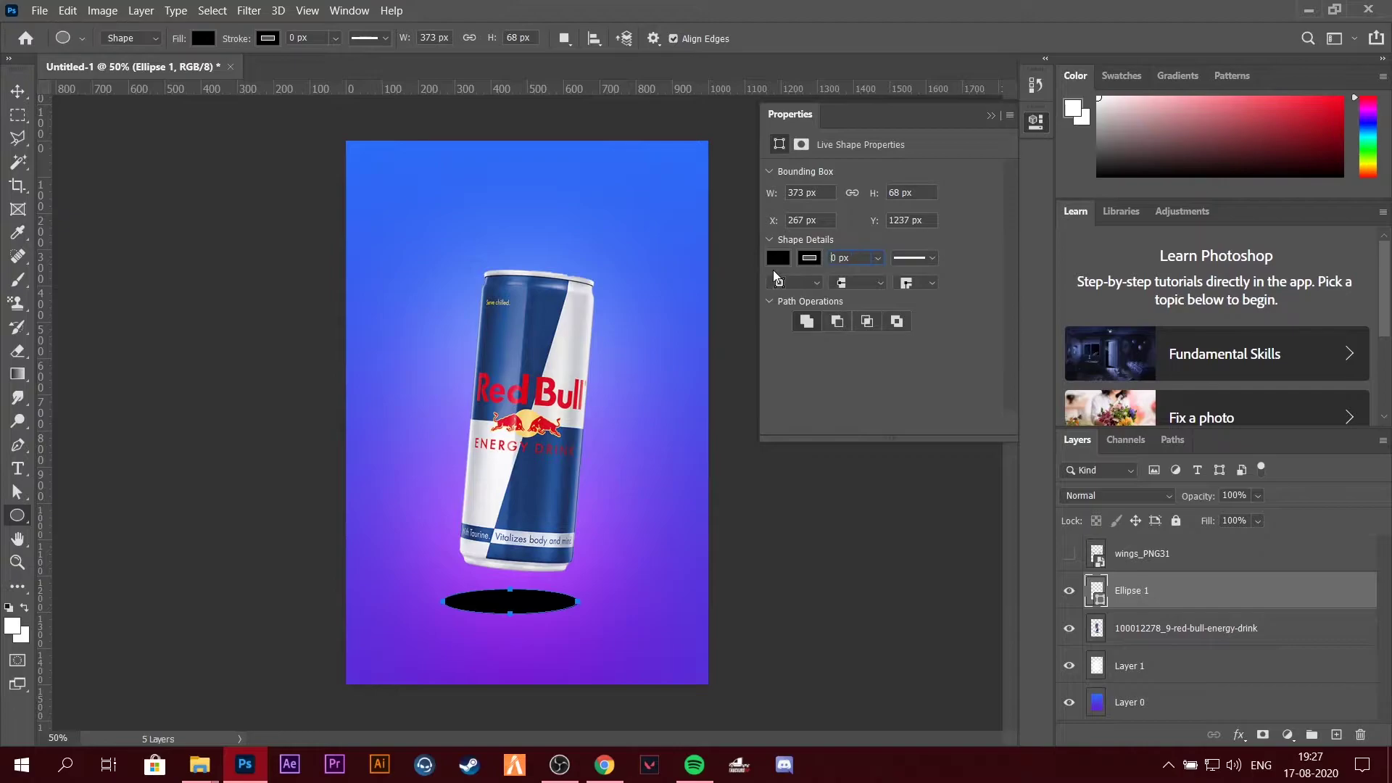
{"action": "left_click", "coordinate": [998, 116]}
Rasterize the ellipse, apply a 52.4 px Gaussian Blur and move it slightly lower.
{"action": "right_click", "coordinate": [1192, 590]}
{"action": "left_click", "coordinate": [971, 261]}
{"action": "left_click", "coordinate": [249, 10]}
{"action": "left_click", "coordinate": [520, 270]}
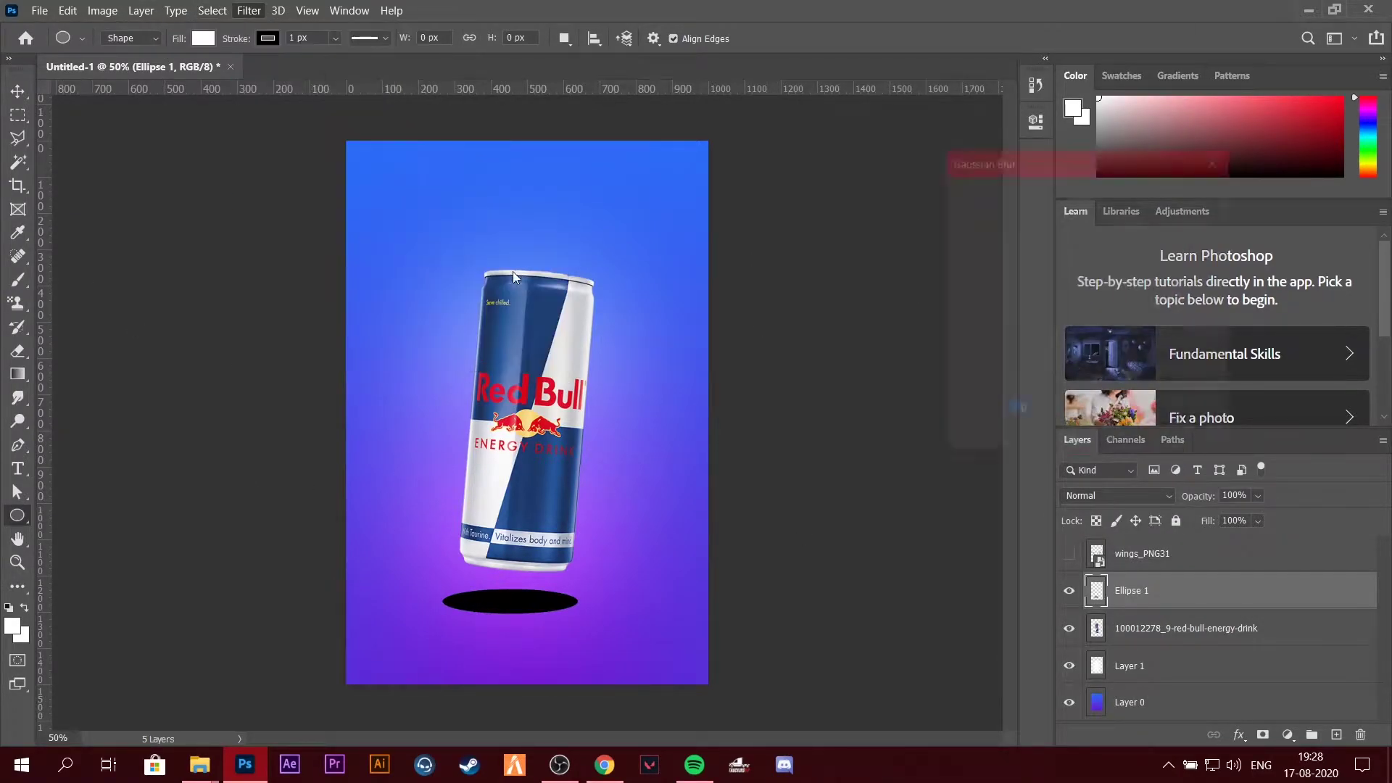
{"action": "left_click_drag", "start_coordinate": [1032, 440], "coordinate": [1055, 442]}
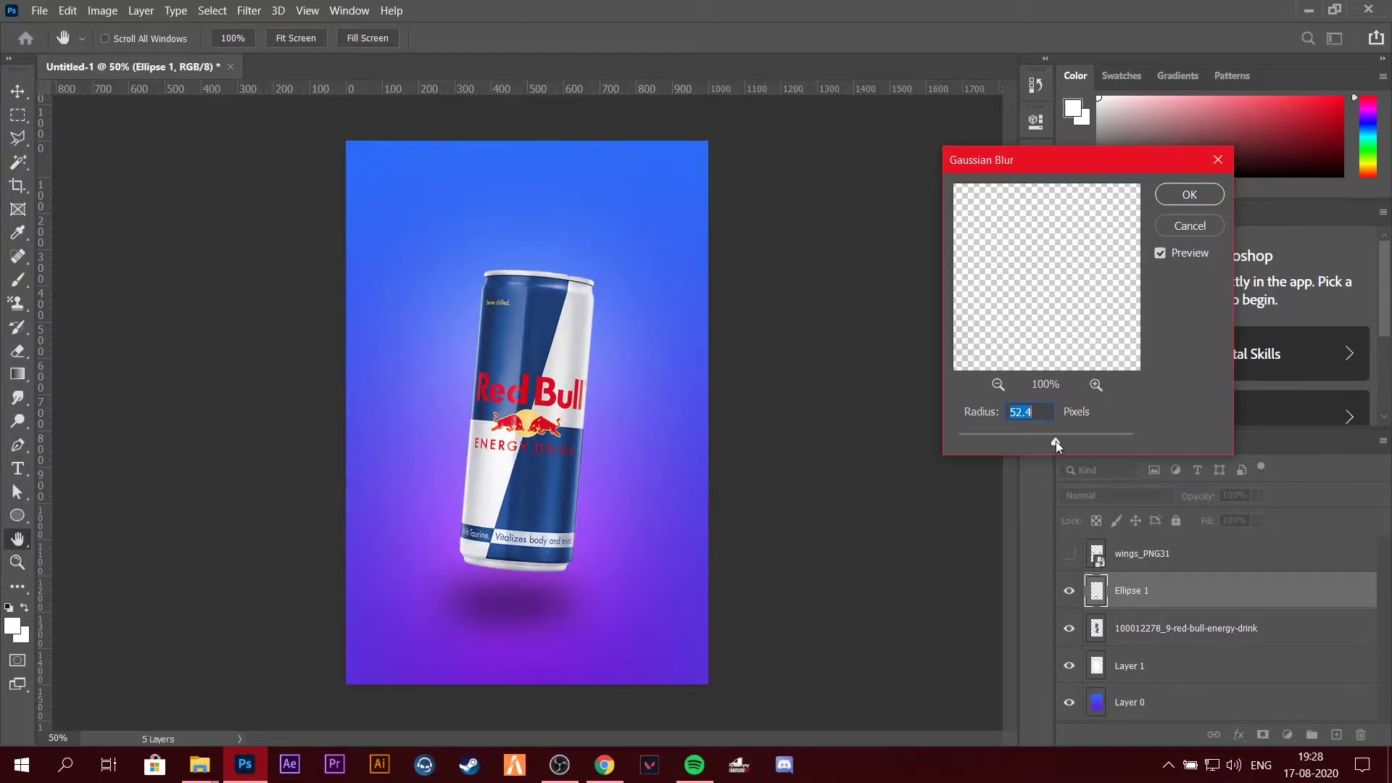
{"action": "left_click", "coordinate": [1188, 195]}
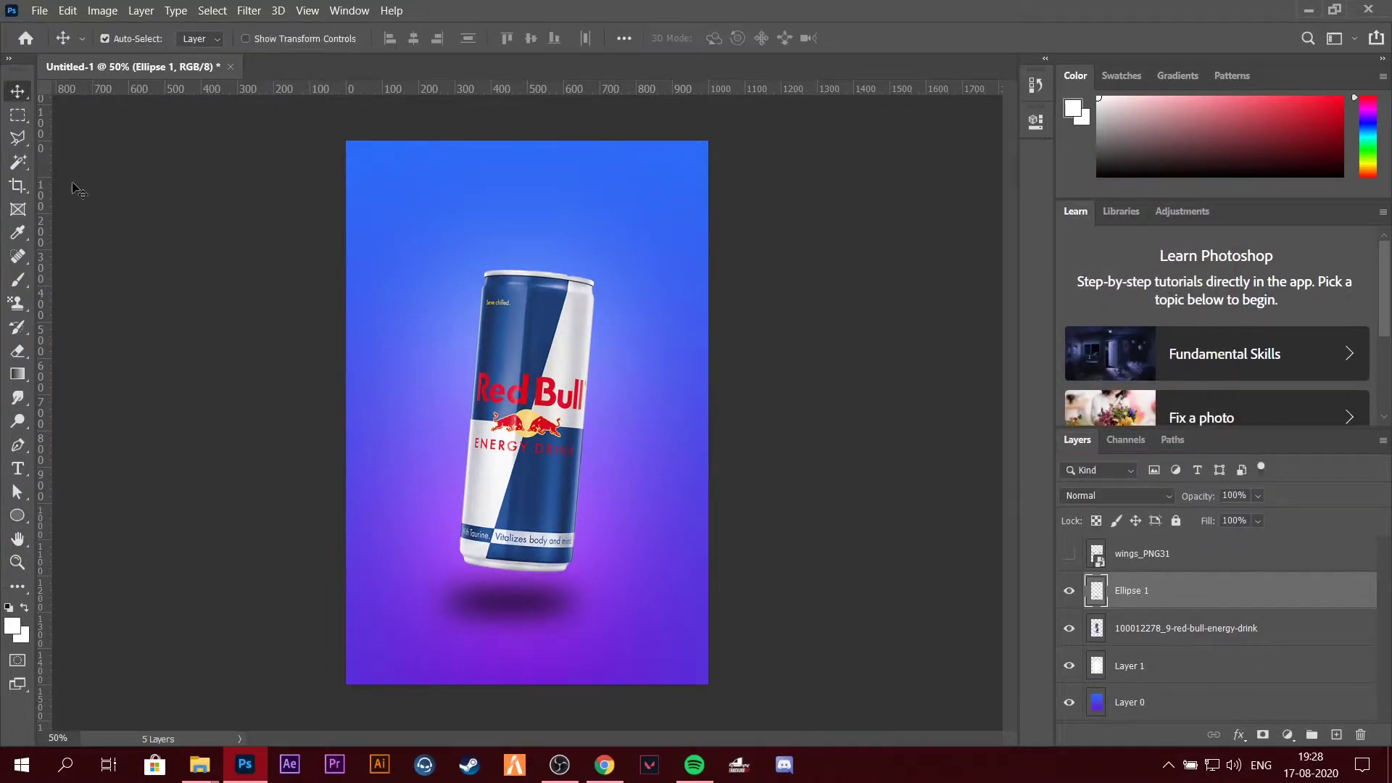
{"action": "left_click_drag", "start_coordinate": [525, 602], "coordinate": [527, 610]}
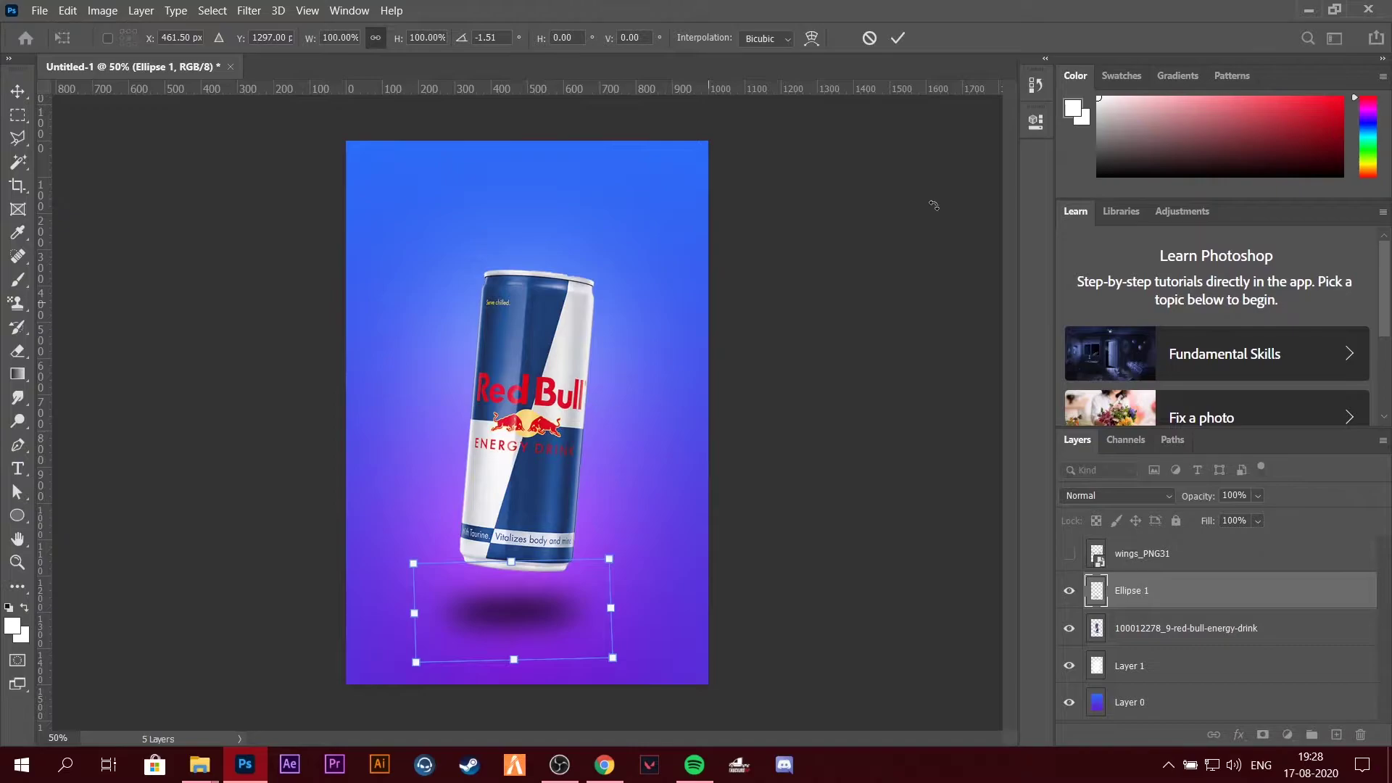
{"action": "left_click", "coordinate": [1160, 665]}
{"action": "left_click", "coordinate": [1160, 628], "text": "ctrl"}
Move the can and glow up 65 px, then undo the moves.
{"action": "key", "text": "ctrl+t"}
{"action": "left_click_drag", "start_coordinate": [520, 464], "coordinate": [520, 440]}
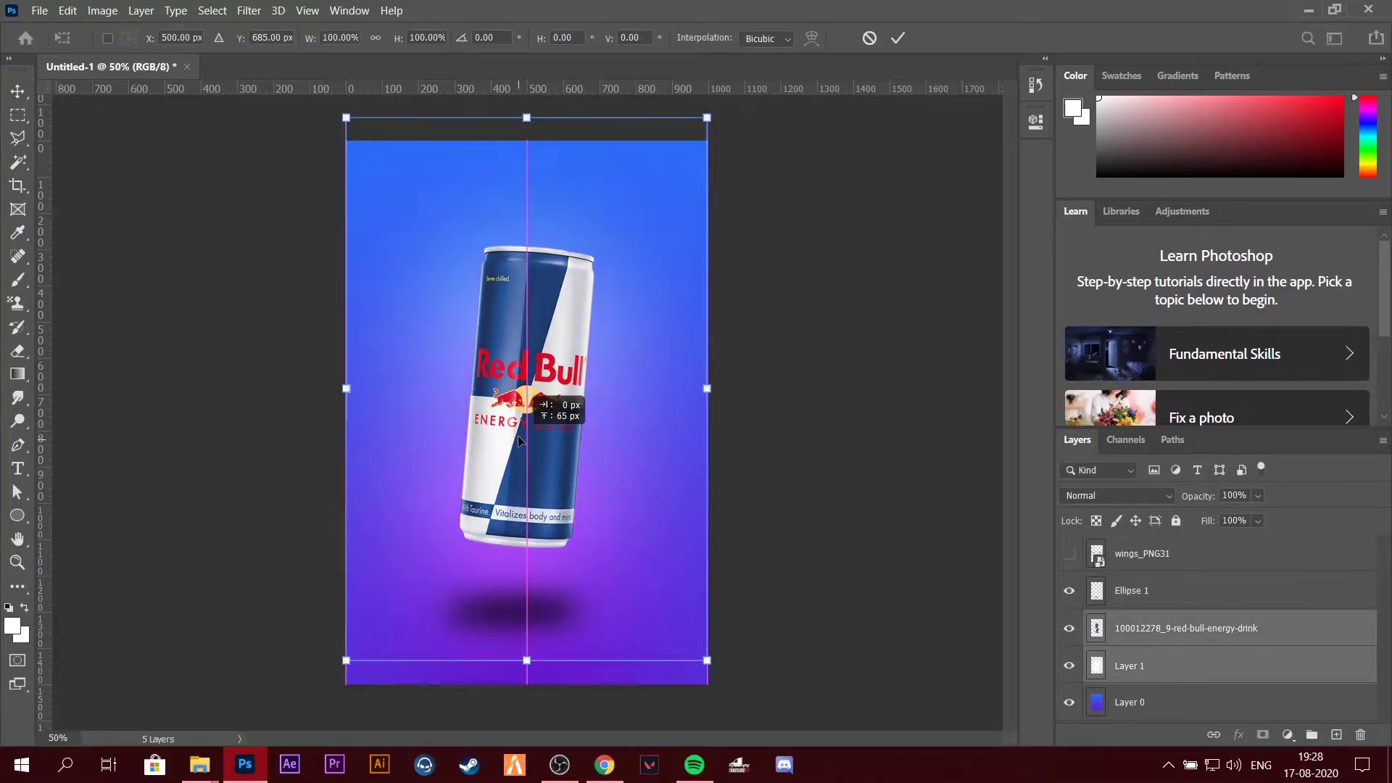
{"action": "left_click", "coordinate": [898, 38]}
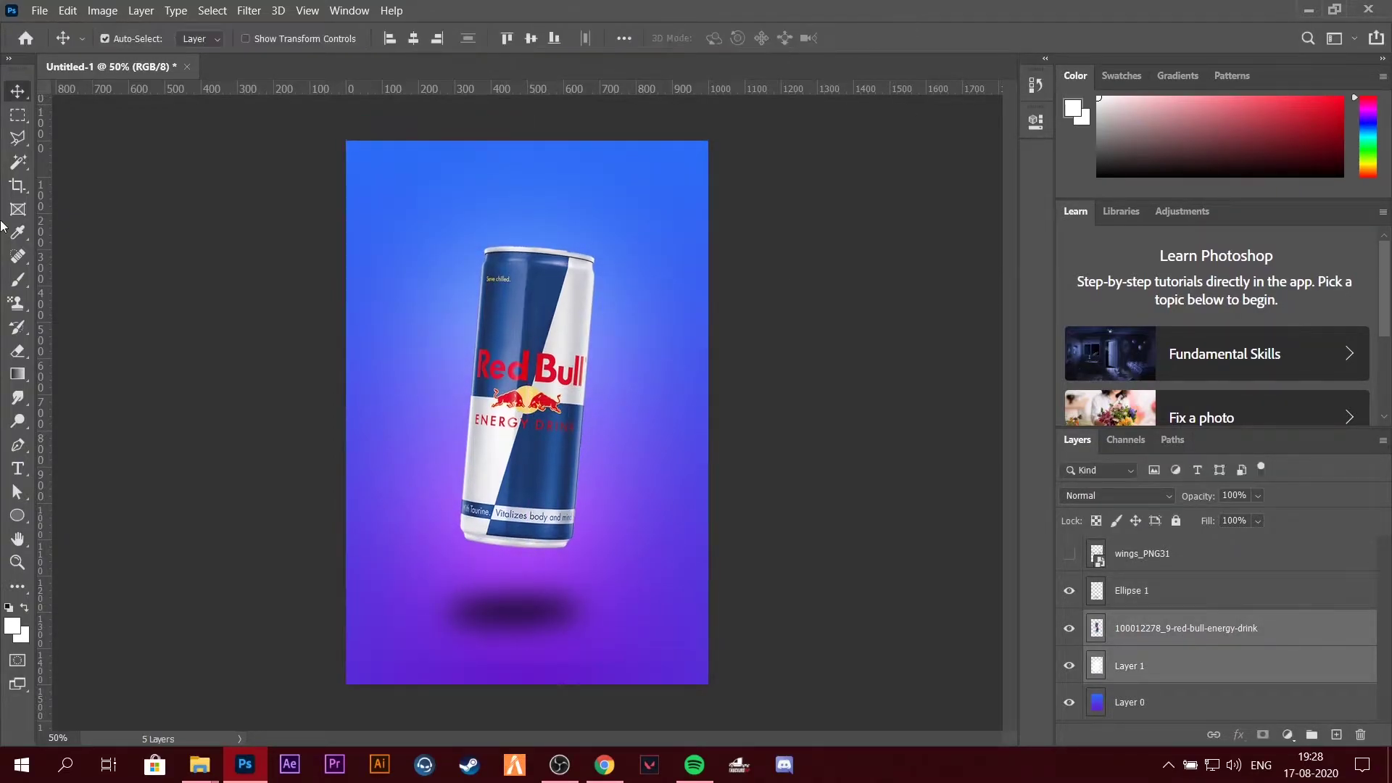
{"action": "left_click_drag", "start_coordinate": [540, 655], "coordinate": [535, 601]}
{"action": "key", "text": "ctrl+z"}
{"action": "key", "text": "ctrl+z"}
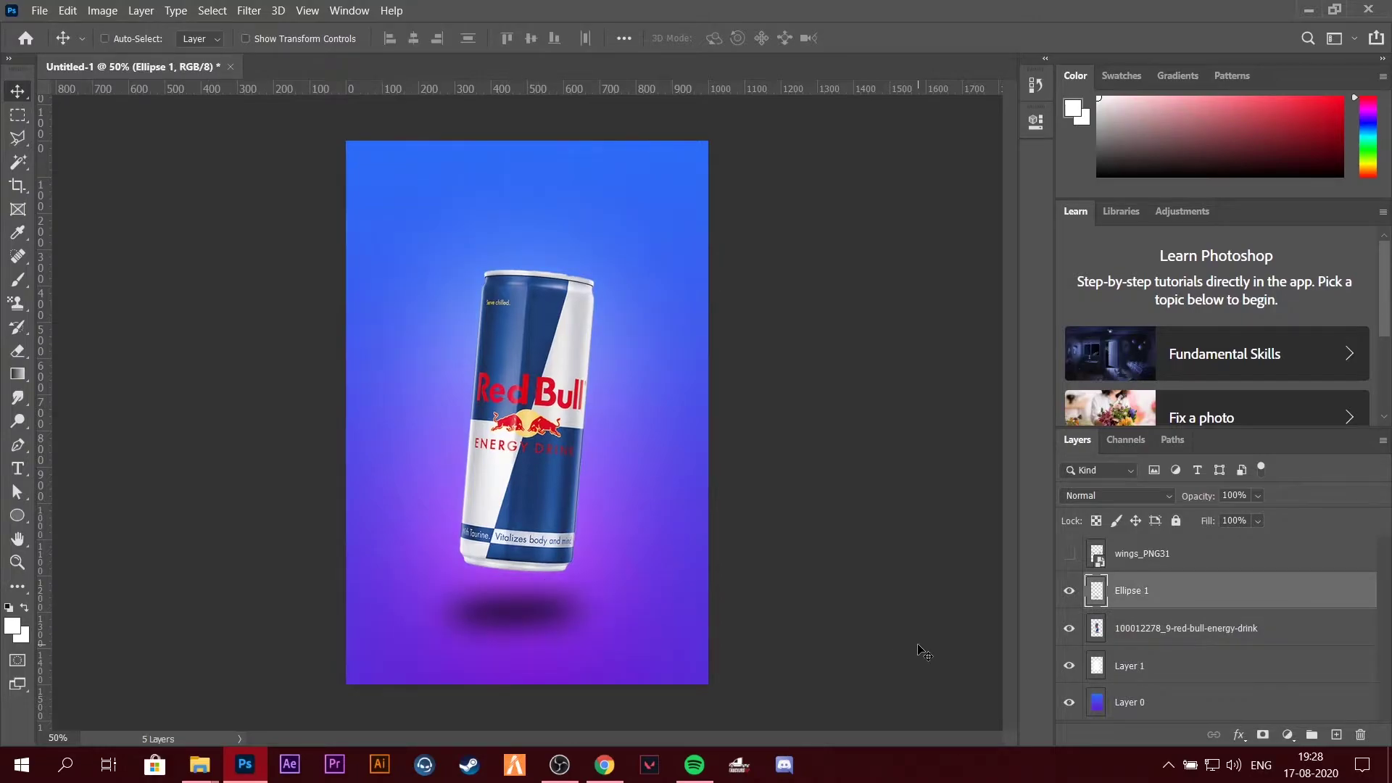
Delete the white glow layer and move the can slightly up.
{"action": "left_click", "coordinate": [1196, 665]}
{"action": "key", "text": "Delete"}
{"action": "left_click", "coordinate": [1175, 628]}
{"action": "left_click", "coordinate": [535, 594]}
{"action": "mouse_move", "coordinate": [528, 551]}
{"action": "left_mouse_down"}
{"action": "mouse_move", "coordinate": [512, 553]}
{"action": "mouse_move", "coordinate": [517, 573]}
{"action": "left_mouse_up"}
Resize the shadow, shift it slightly down and set its opacity to 79%.
{"action": "left_click", "coordinate": [515, 616]}
{"action": "key", "text": "ctrl+t"}
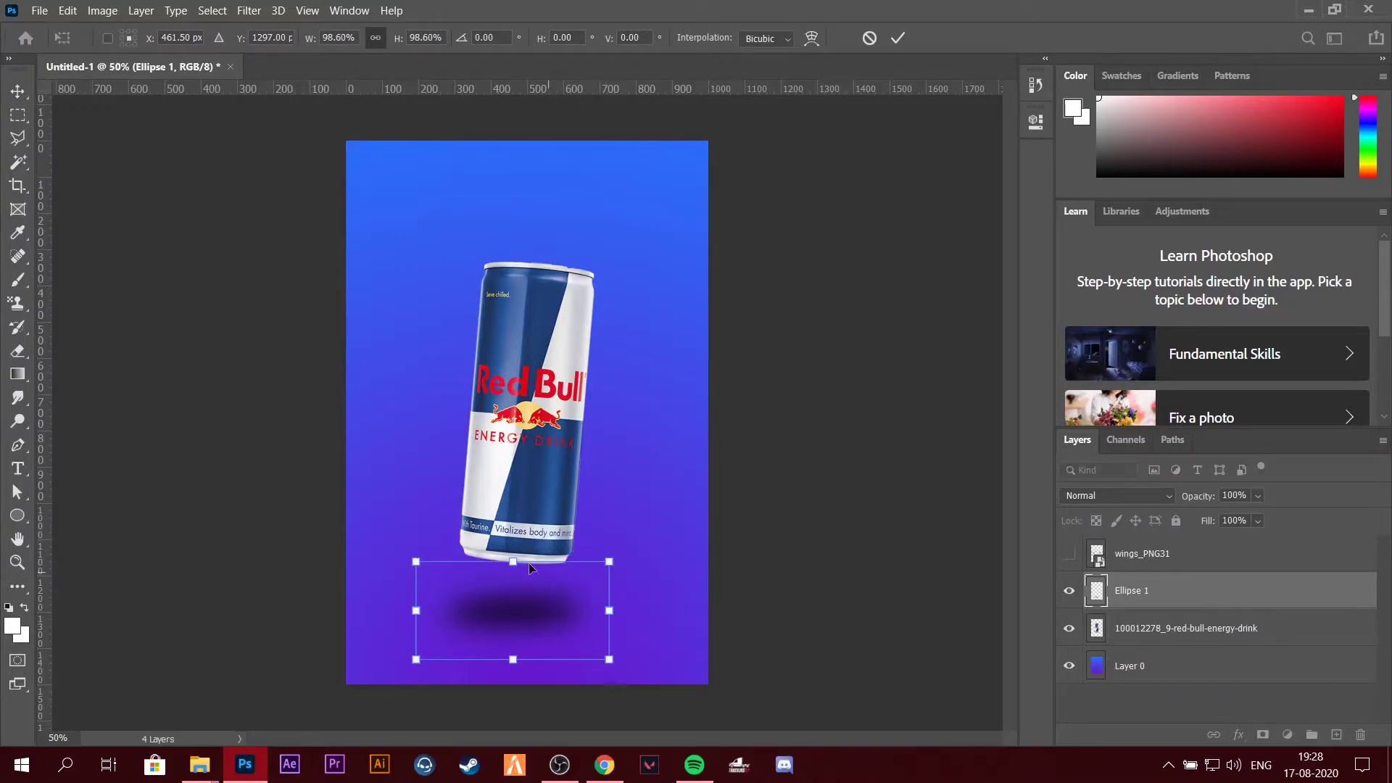
{"action": "key", "text": "Return"}
{"action": "left_click_drag", "start_coordinate": [525, 609], "coordinate": [524, 616]}
{"action": "left_click_drag", "start_coordinate": [1245, 519], "coordinate": [1261, 520]}
{"action": "left_click", "coordinate": [15, 80]}
Draw a wide Ellipse 2 beneath the can and move it below Ellipse 1.
{"action": "left_click", "coordinate": [16, 516]}
{"action": "left_click_drag", "start_coordinate": [419, 594], "coordinate": [613, 641]}
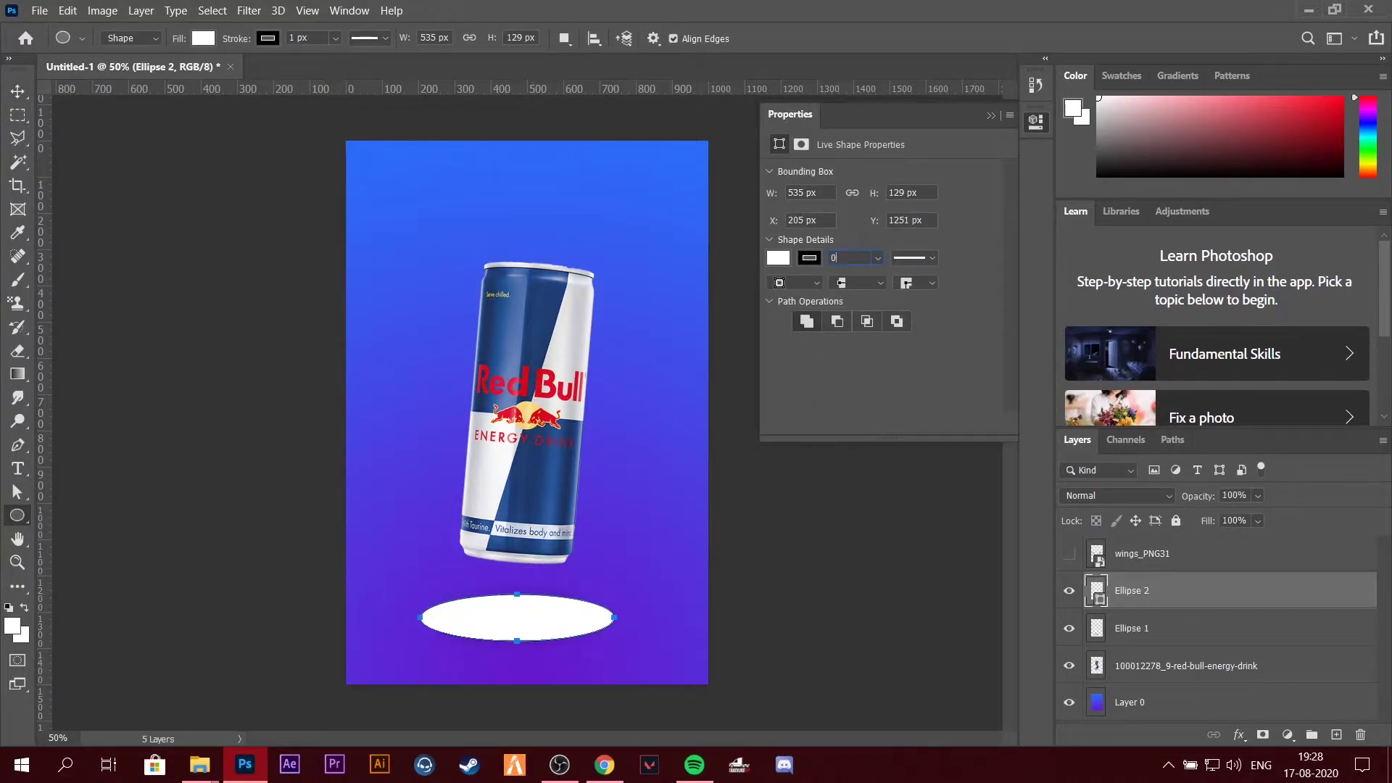
{"action": "left_click", "coordinate": [990, 115]}
{"action": "key", "text": "v"}
{"action": "left_click_drag", "start_coordinate": [507, 621], "coordinate": [505, 620]}
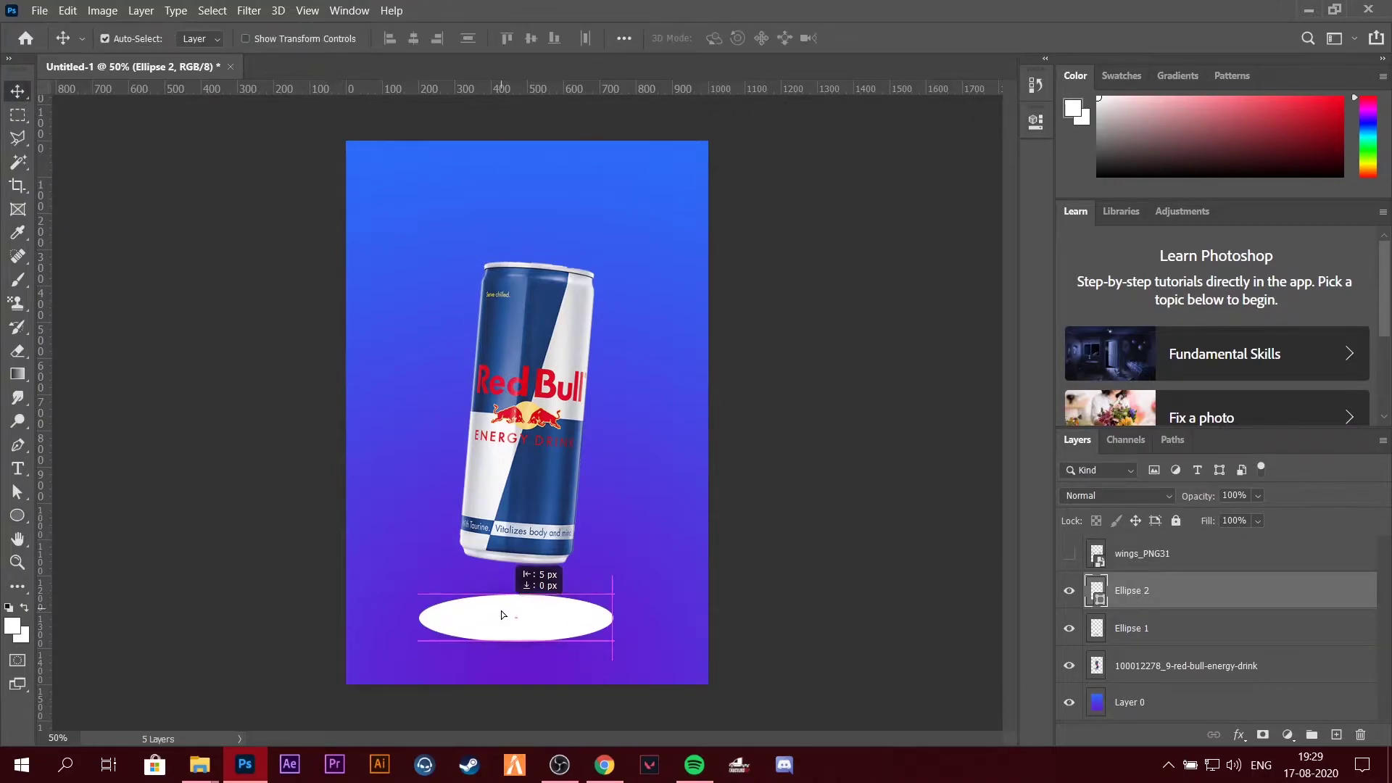
{"action": "left_click_drag", "start_coordinate": [1198, 584], "coordinate": [1194, 634]}
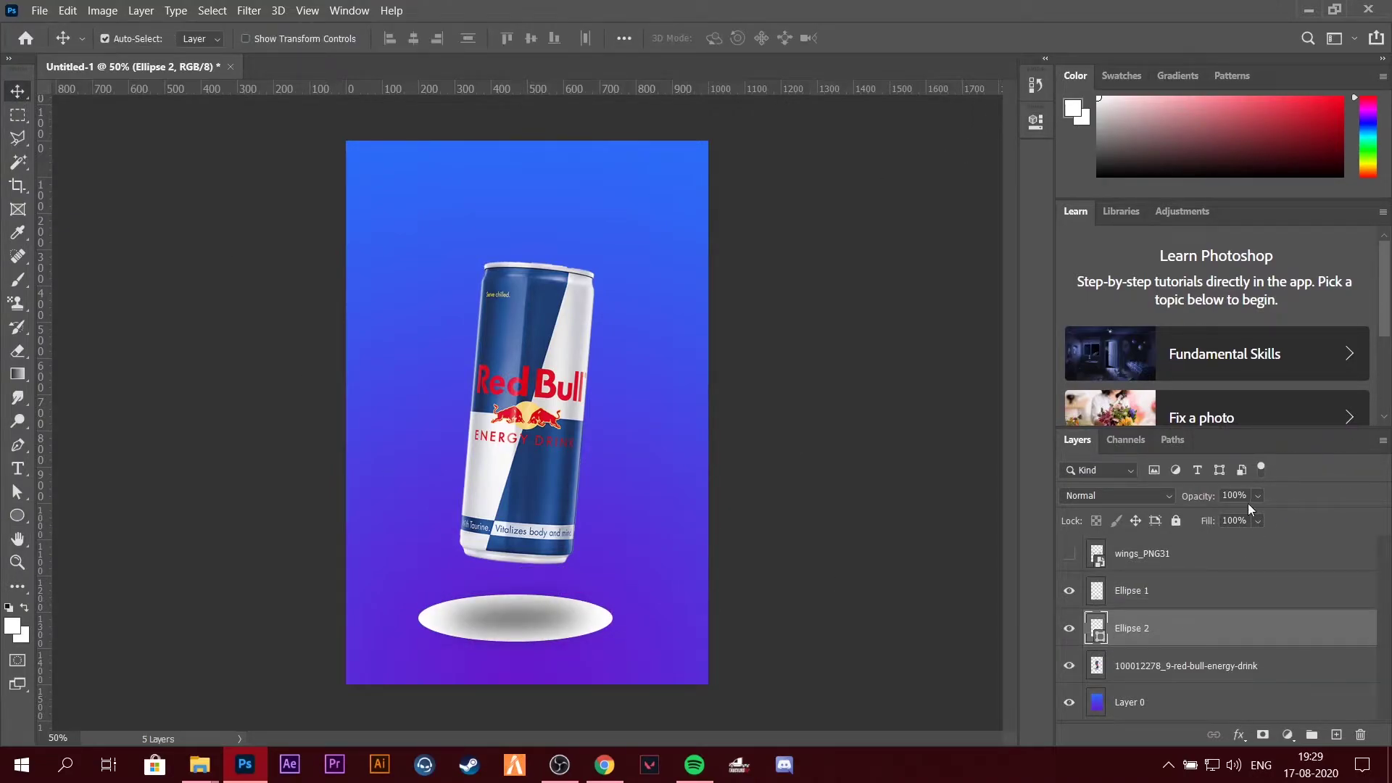
Try Overlay blending on Ellipse 2, then revert it to Normal.
{"action": "left_click", "coordinate": [1135, 498]}
{"action": "left_click", "coordinate": [1132, 512]}
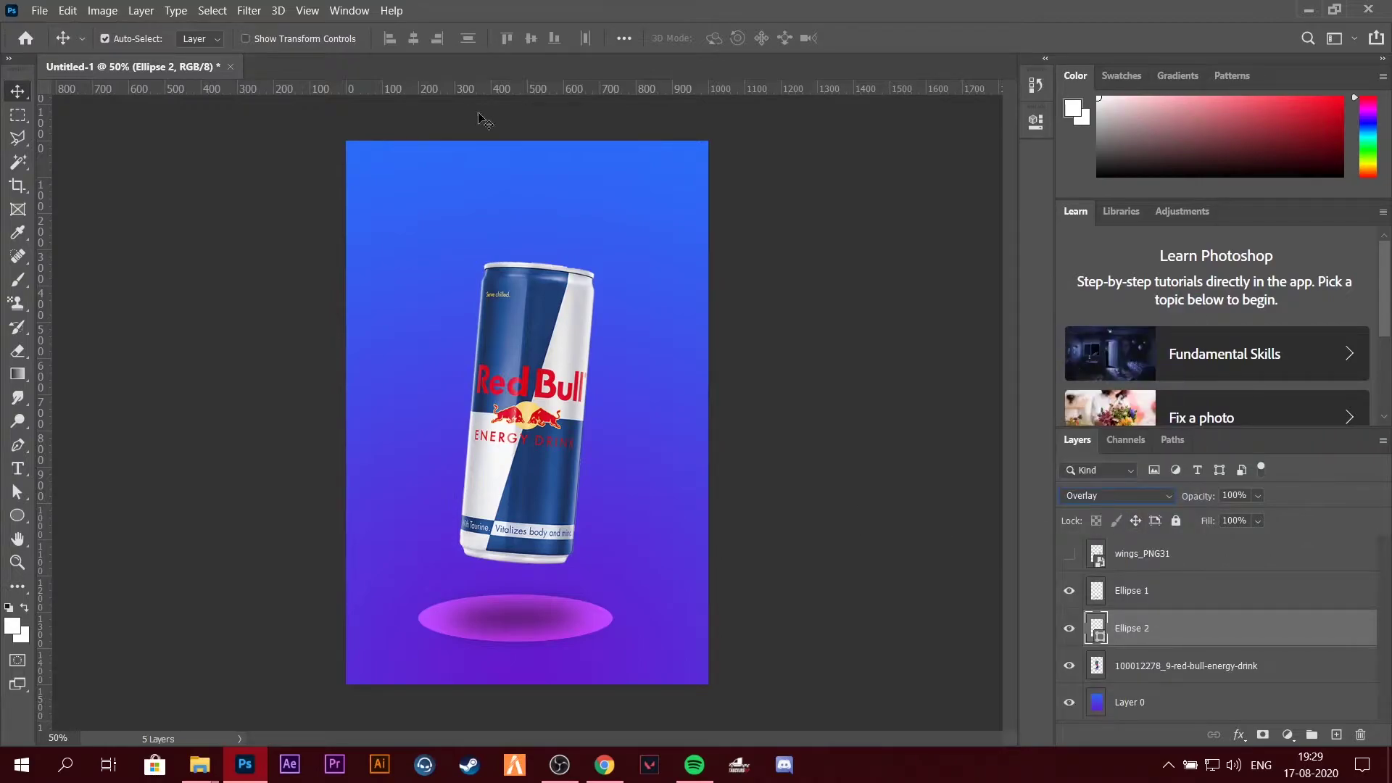
{"action": "left_click", "coordinate": [1154, 494]}
{"action": "left_click", "coordinate": [1080, 311]}
Rasterize Ellipse 2 and apply a large-radius Gaussian Blur.
{"action": "left_click", "coordinate": [250, 11]}
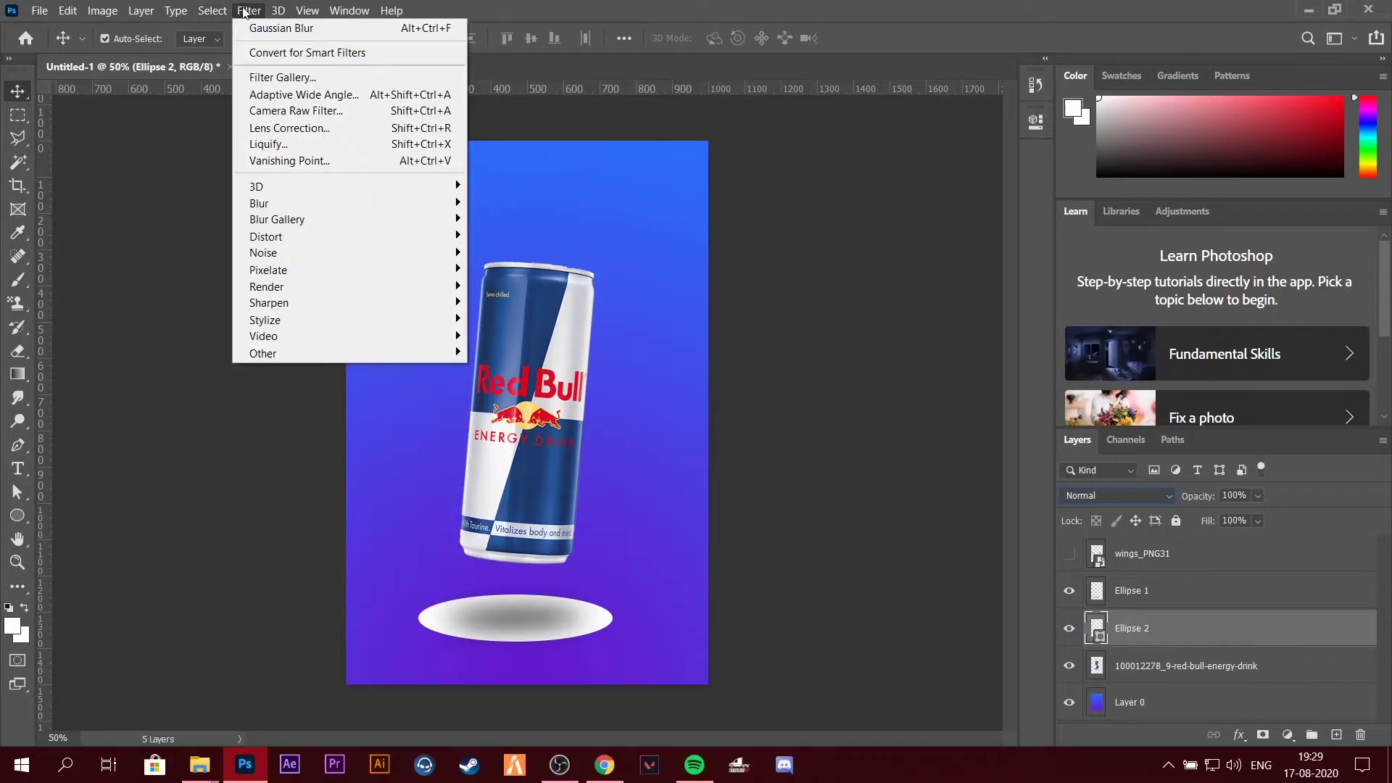
{"action": "mouse_move", "coordinate": [259, 203]}
{"action": "left_click", "coordinate": [519, 331]}
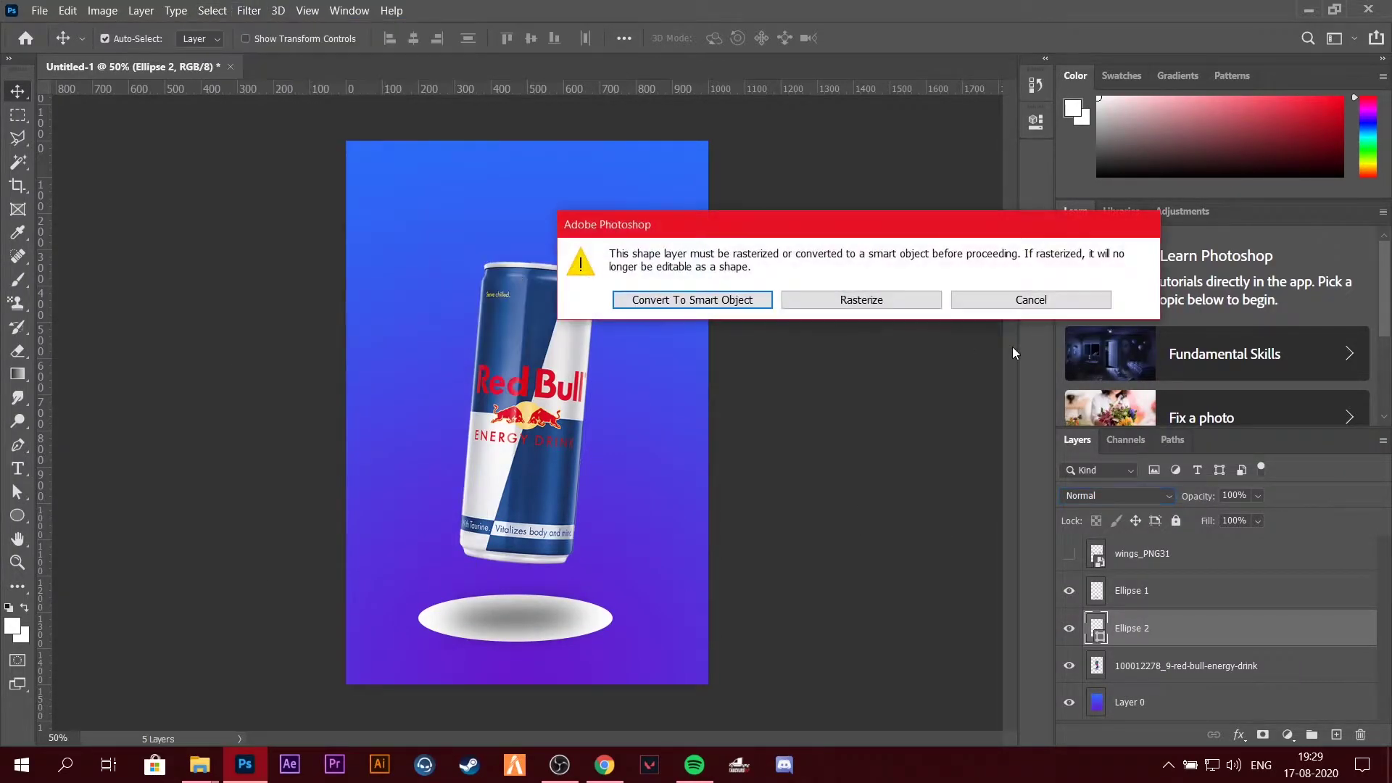
{"action": "left_click", "coordinate": [718, 301]}
{"action": "left_click_drag", "start_coordinate": [1064, 441], "coordinate": [1122, 441]}
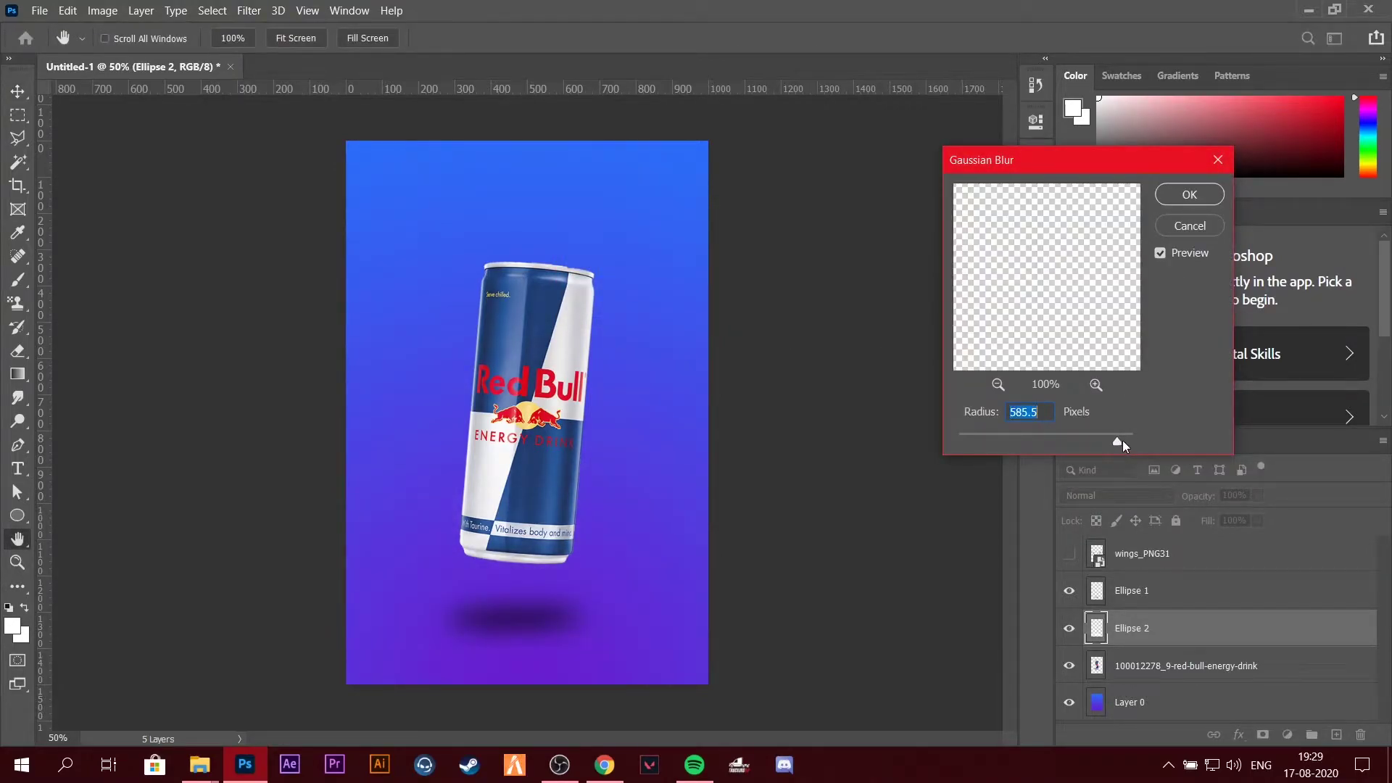
{"action": "left_click", "coordinate": [1169, 202]}
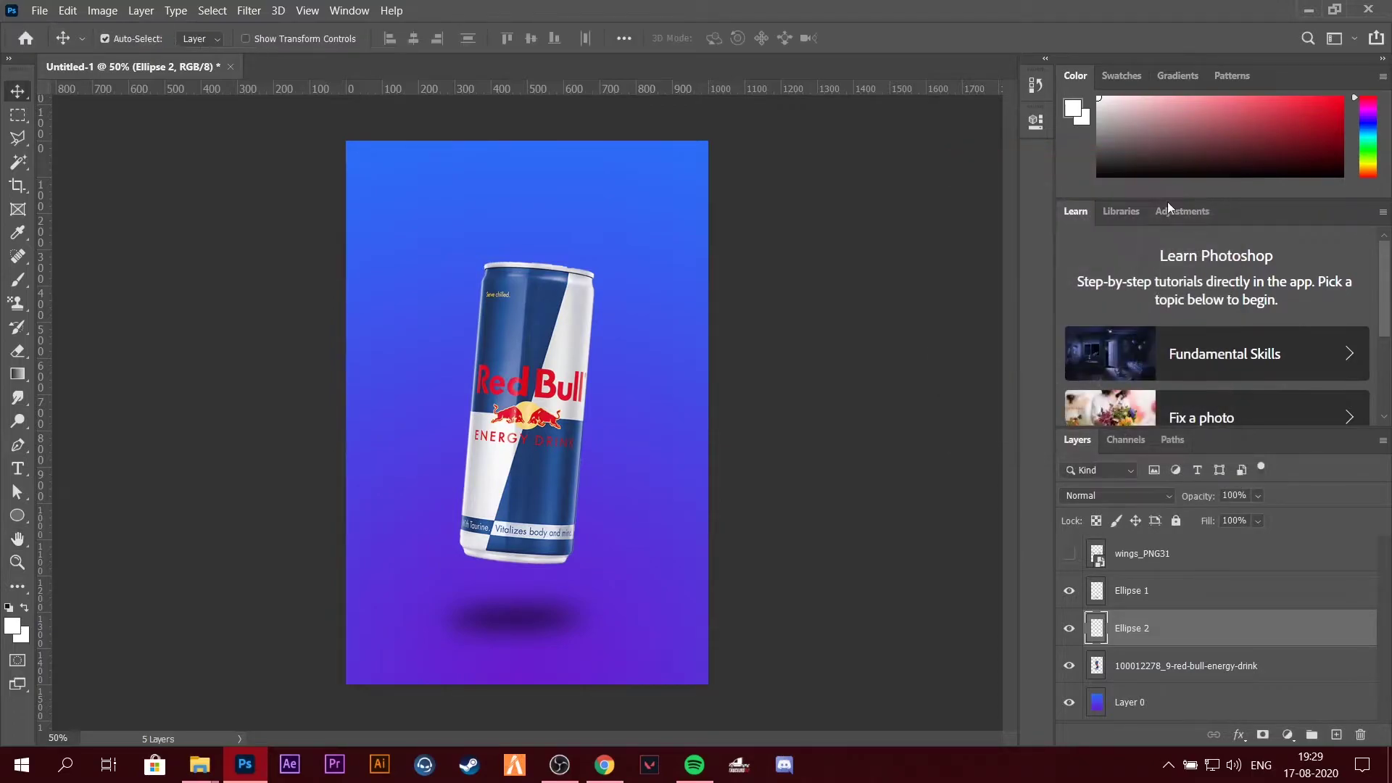
{"action": "left_click", "coordinate": [1186, 661]}
Add a Hue/Saturation adjustment, then discard it.
{"action": "left_click", "coordinate": [1287, 734]}
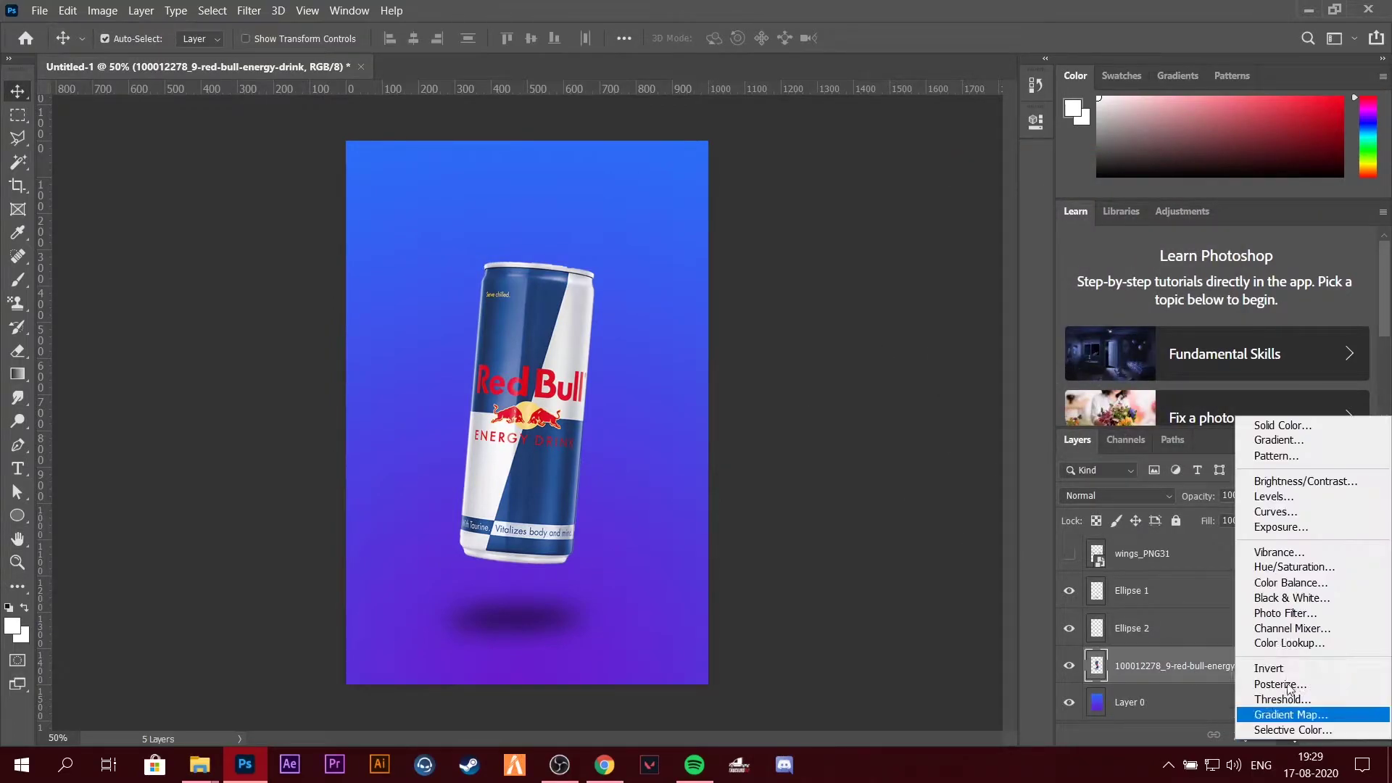
{"action": "key", "text": "XF86MonBrightnessUp"}
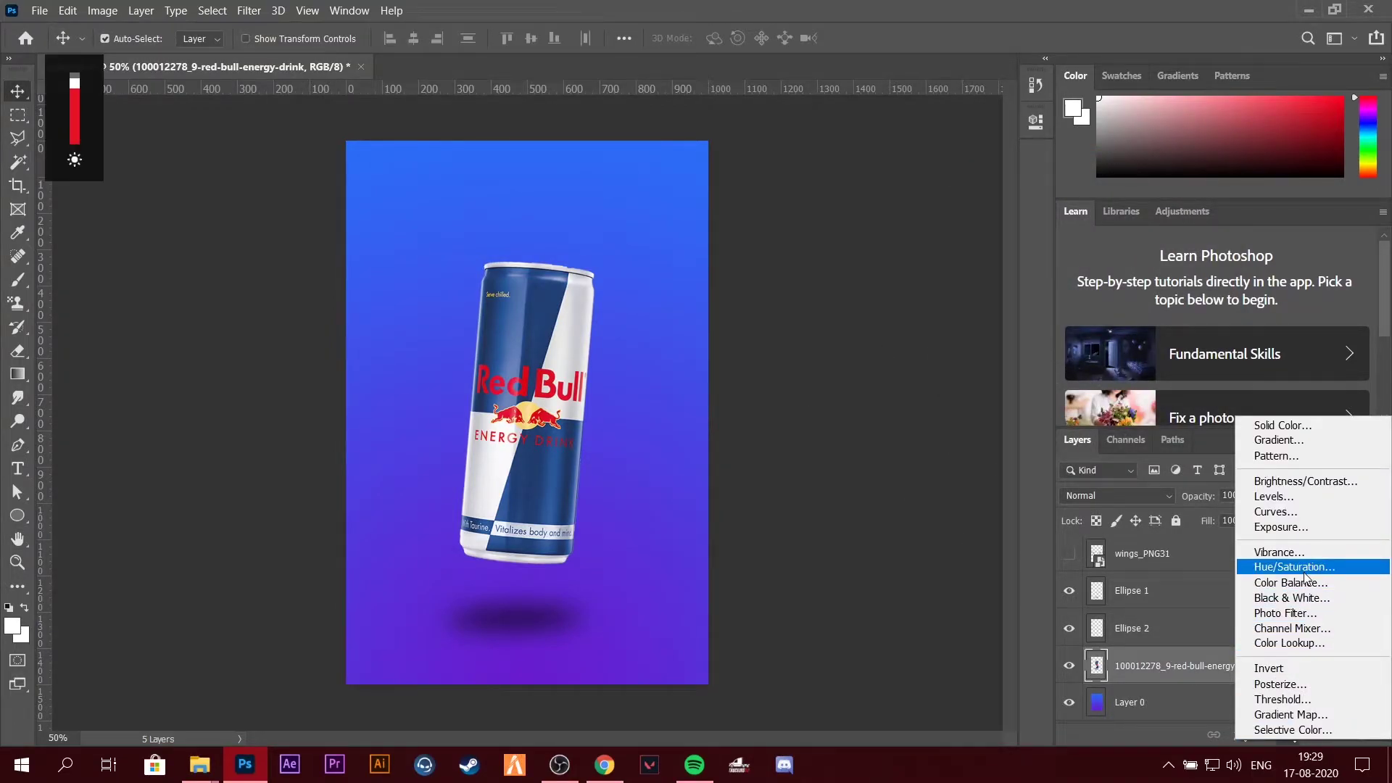
{"action": "left_click", "coordinate": [1294, 566]}
{"action": "right_click", "coordinate": [1225, 668]}
{"action": "key", "text": "Escape"}
Add a Curves adjustment layer clipped to the can layer.
{"action": "left_click", "coordinate": [1240, 665]}
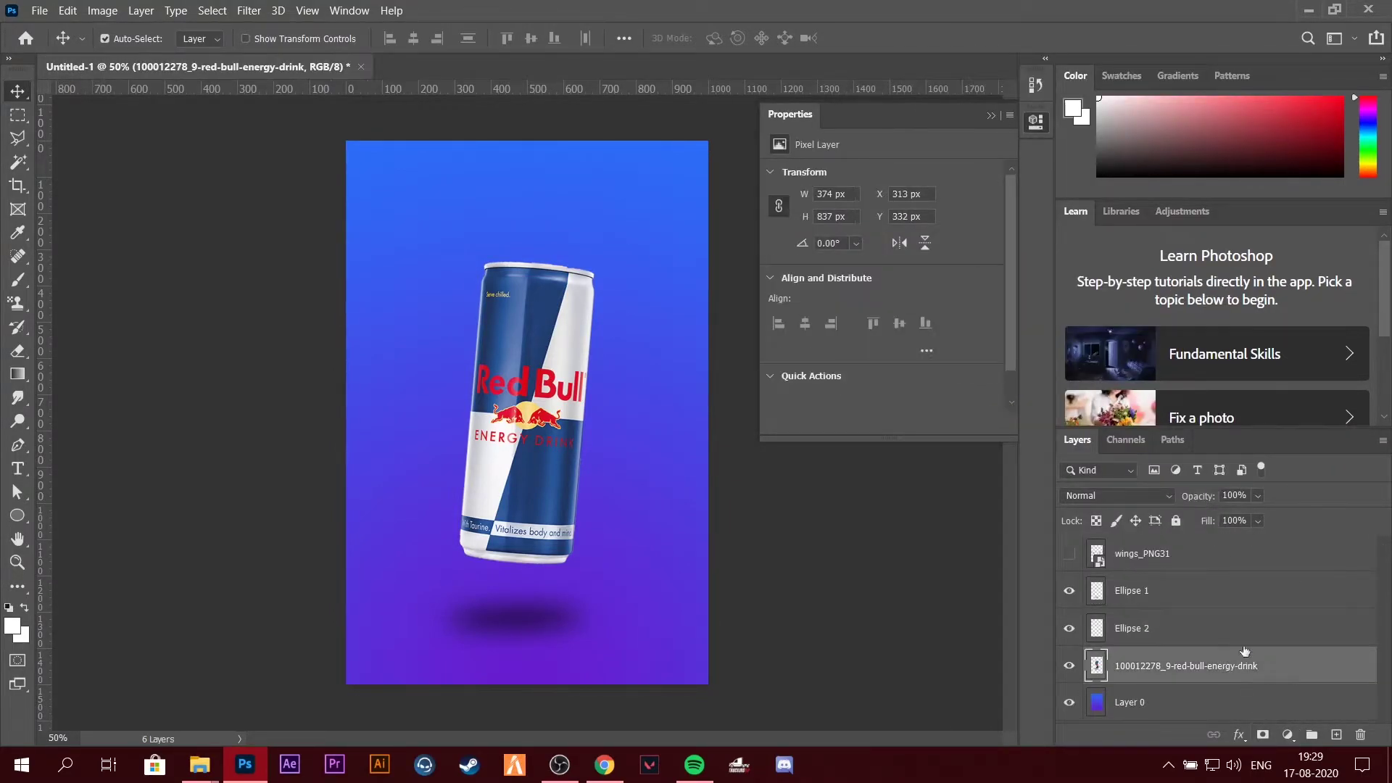
{"action": "left_click", "coordinate": [1287, 734]}
{"action": "left_click", "coordinate": [1196, 338]}
{"action": "right_click", "coordinate": [1152, 661]}
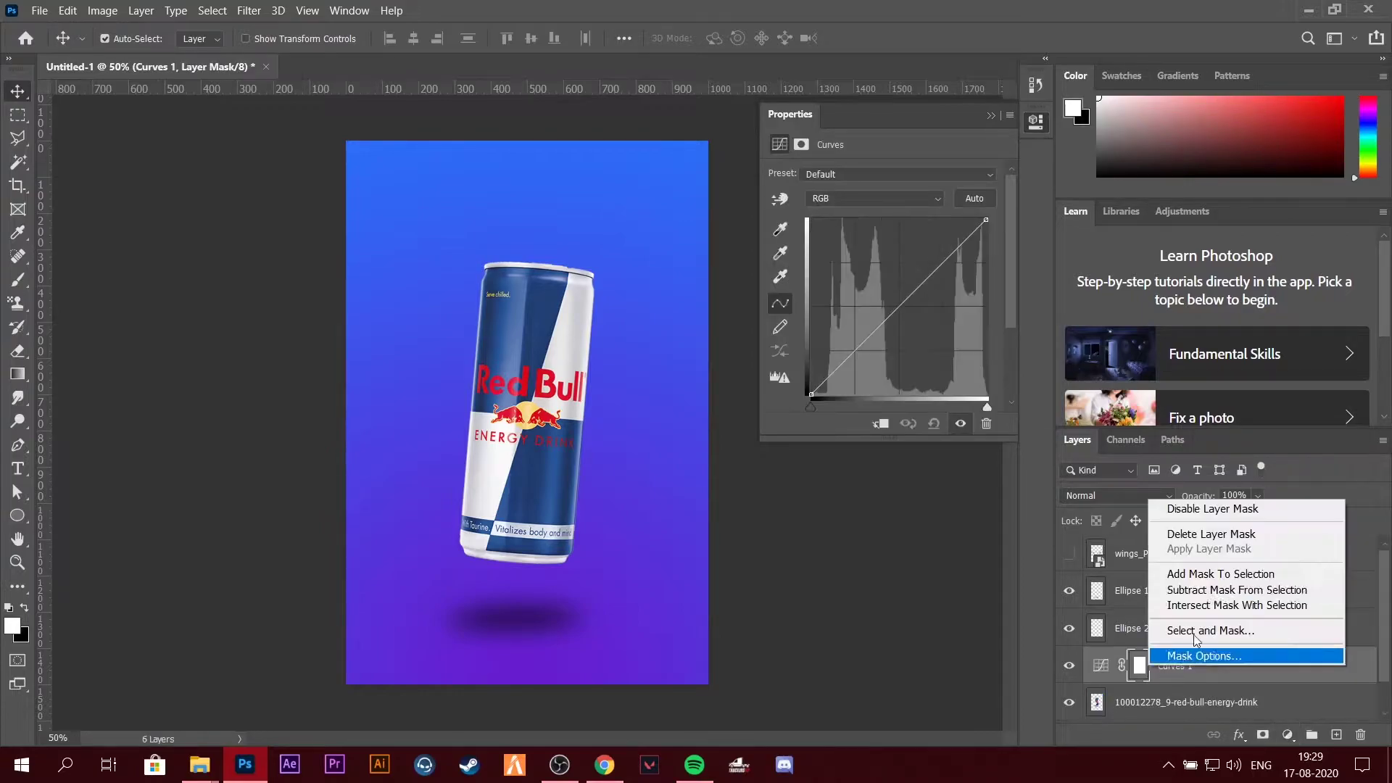
{"action": "right_click", "coordinate": [1225, 670]}
{"action": "left_click", "coordinate": [1038, 330]}
Shape the curve into an S by raising highlights and lowering shadows.
{"action": "left_click_drag", "start_coordinate": [956, 244], "coordinate": [951, 247]}
{"action": "left_click_drag", "start_coordinate": [839, 364], "coordinate": [841, 371]}
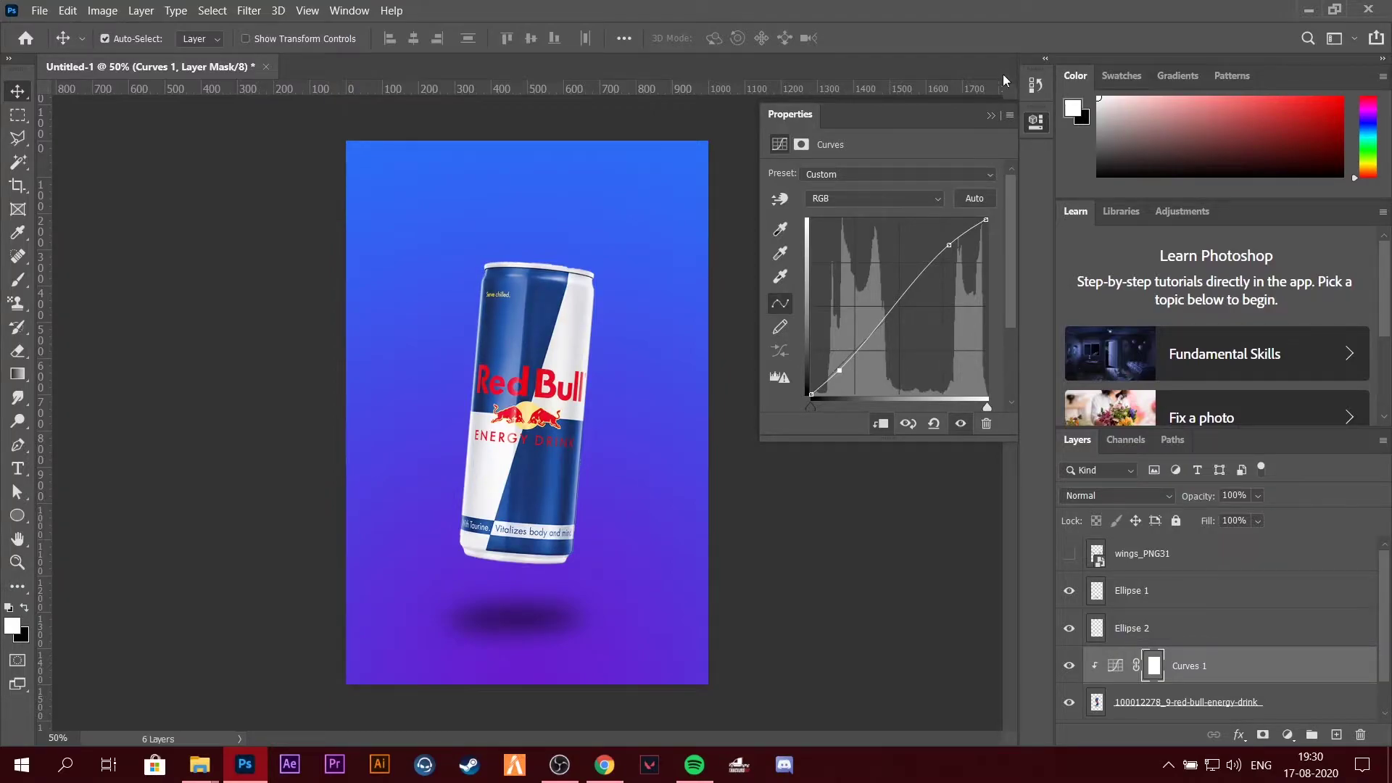
{"action": "left_click", "coordinate": [248, 229]}
{"action": "scroll", "coordinate": [1148, 573], "scroll_direction": "down", "scroll_amount": 1}
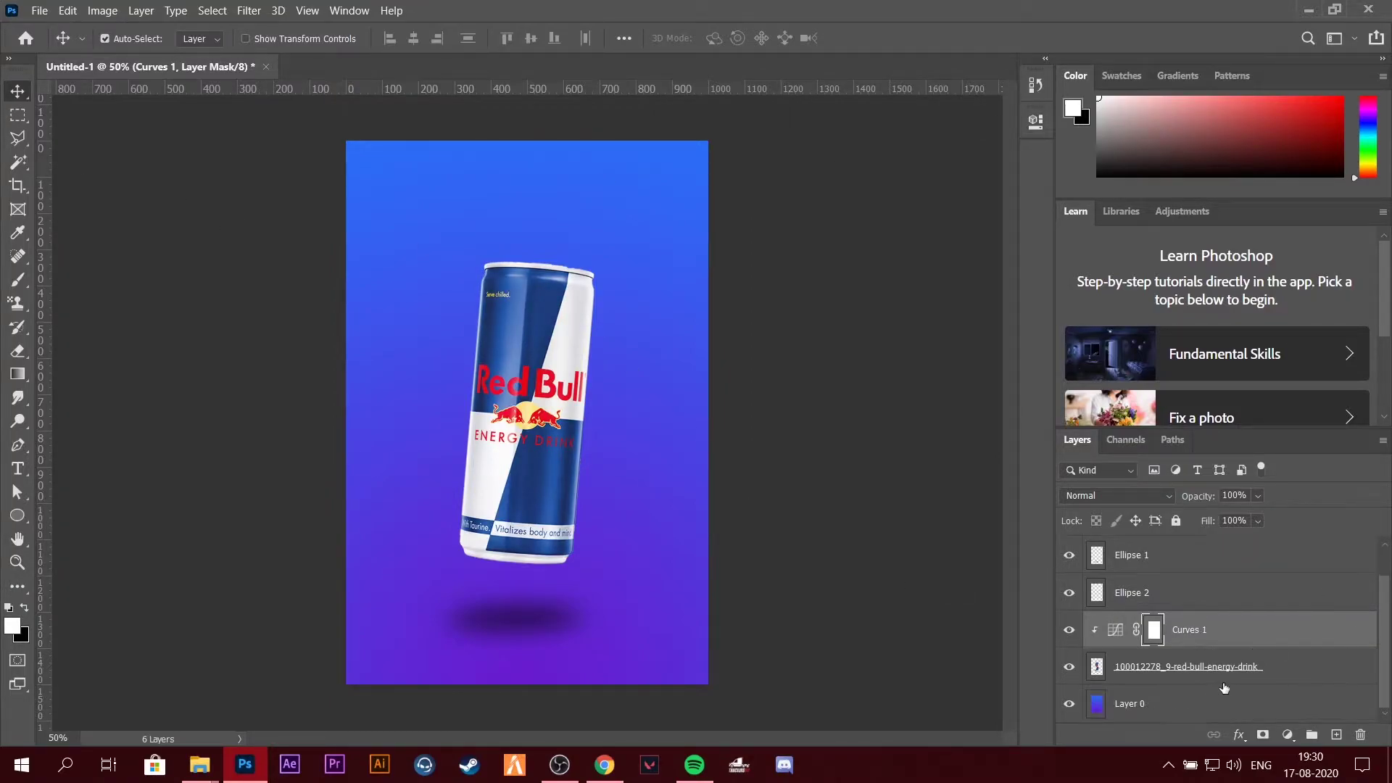
{"action": "left_click", "coordinate": [1276, 703]}
{"action": "left_click", "coordinate": [18, 280]}
Nudge the upper shadow ellipse under the can and raise its opacity to 65%.
{"action": "key", "text": "v"}
{"action": "left_click_drag", "start_coordinate": [507, 620], "coordinate": [514, 620]}
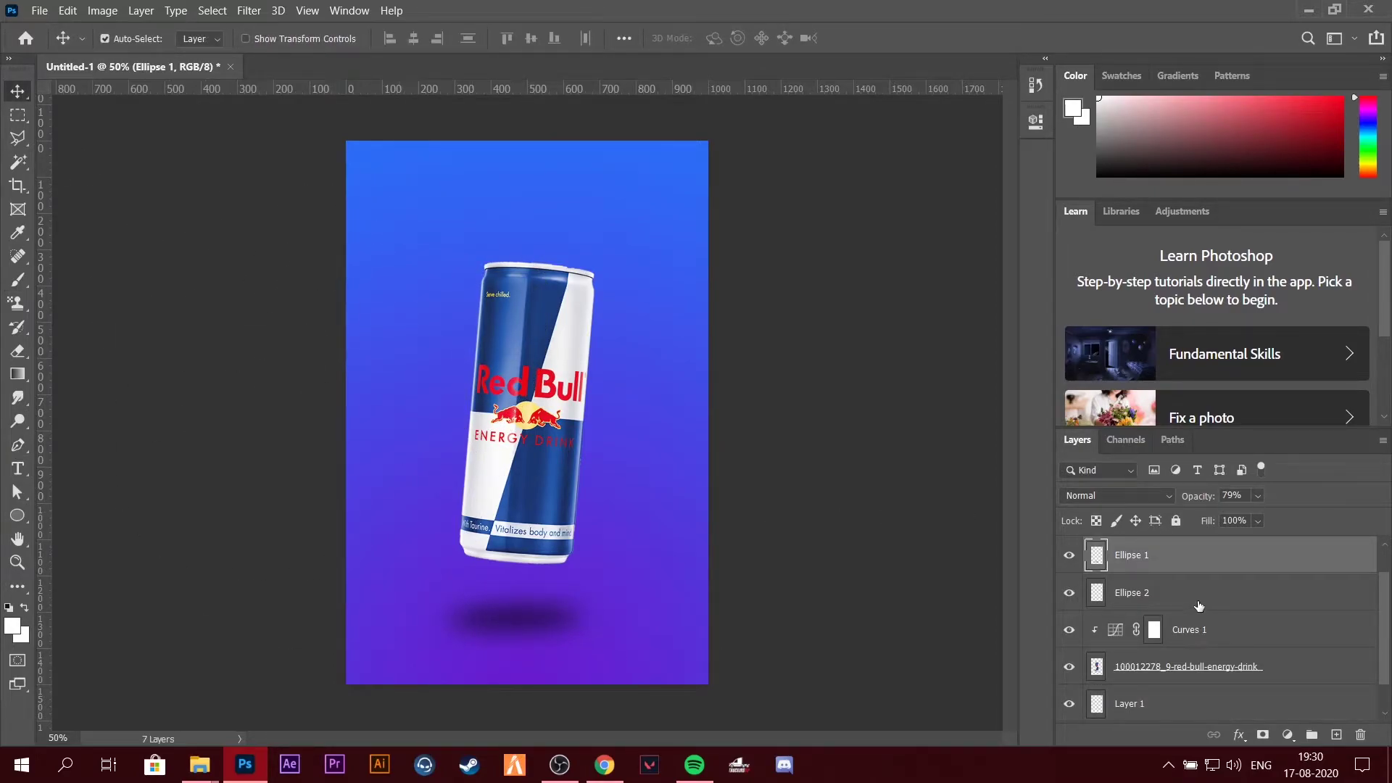
{"action": "left_click_drag", "start_coordinate": [1245, 517], "coordinate": [1254, 517]}
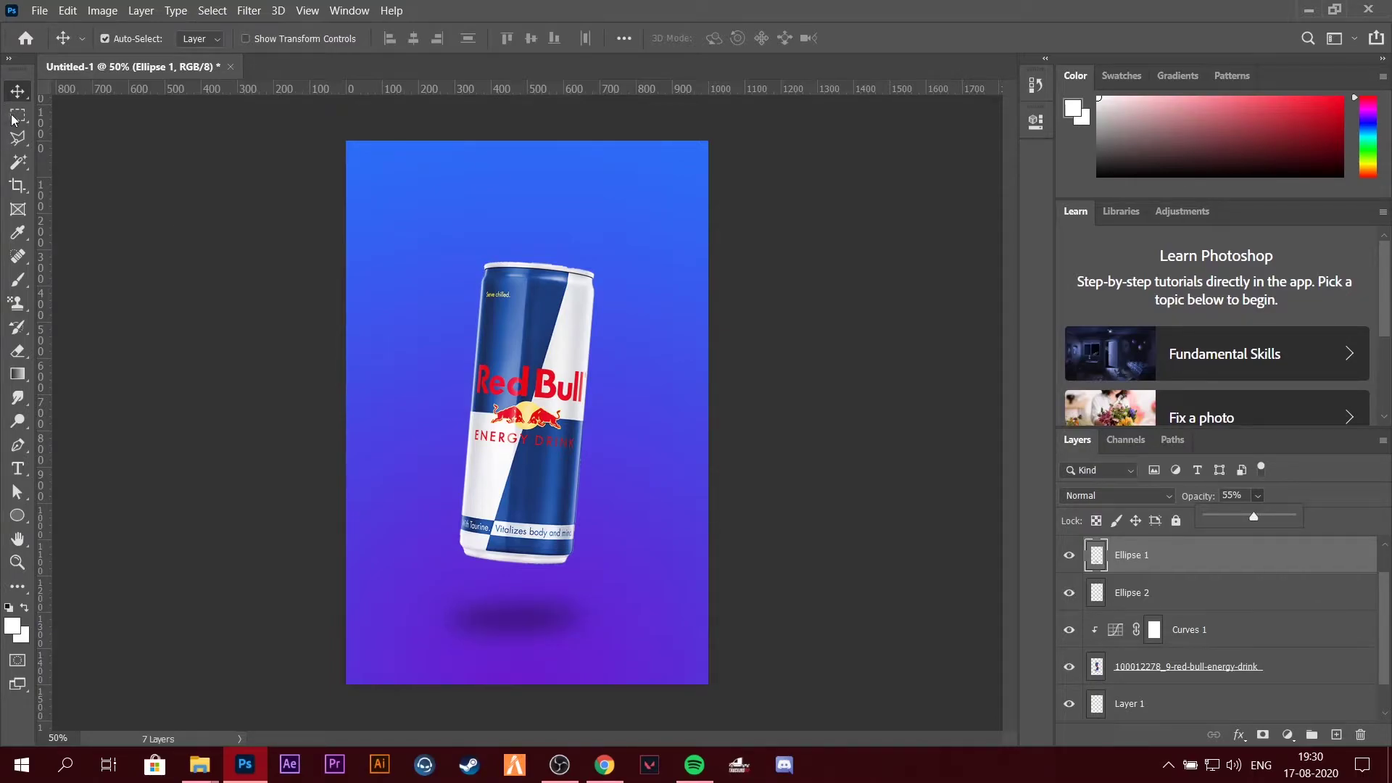
{"action": "left_click_drag", "start_coordinate": [1263, 519], "coordinate": [1263, 519]}
Leave the shadow untransformed and add a new empty layer clipped to the Red Bull can.
{"action": "key", "text": "ctrl+t"}
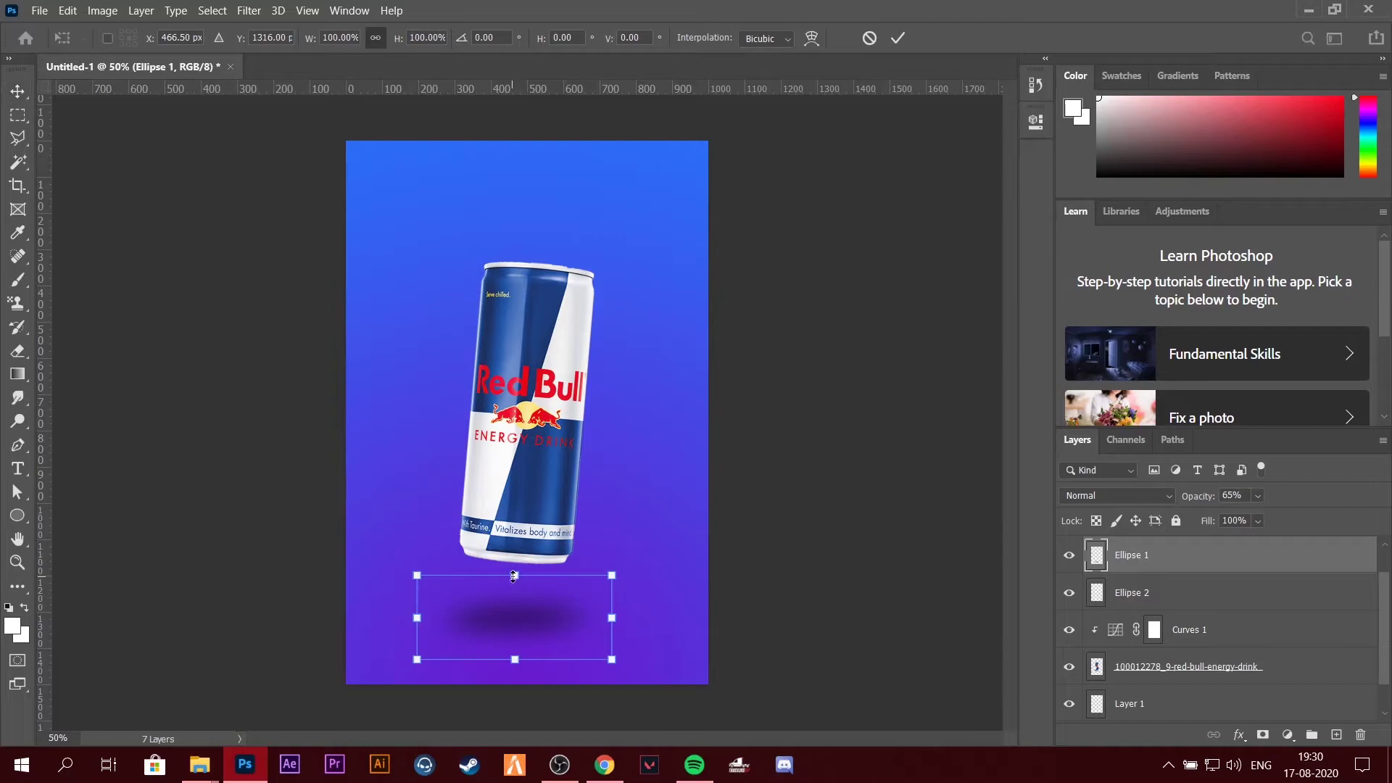
{"action": "left_click", "coordinate": [928, 38]}
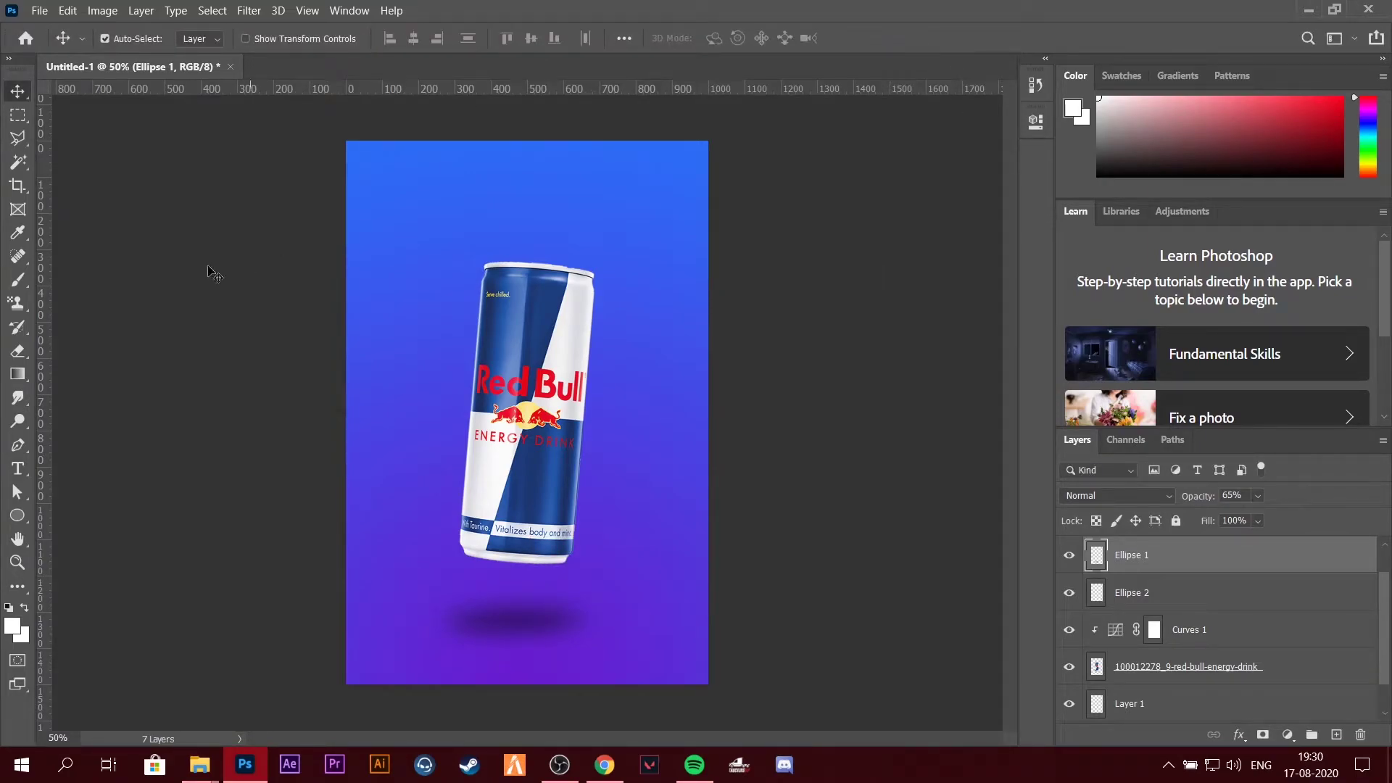
{"action": "left_click", "coordinate": [1286, 682]}
{"action": "left_click", "coordinate": [1336, 735]}
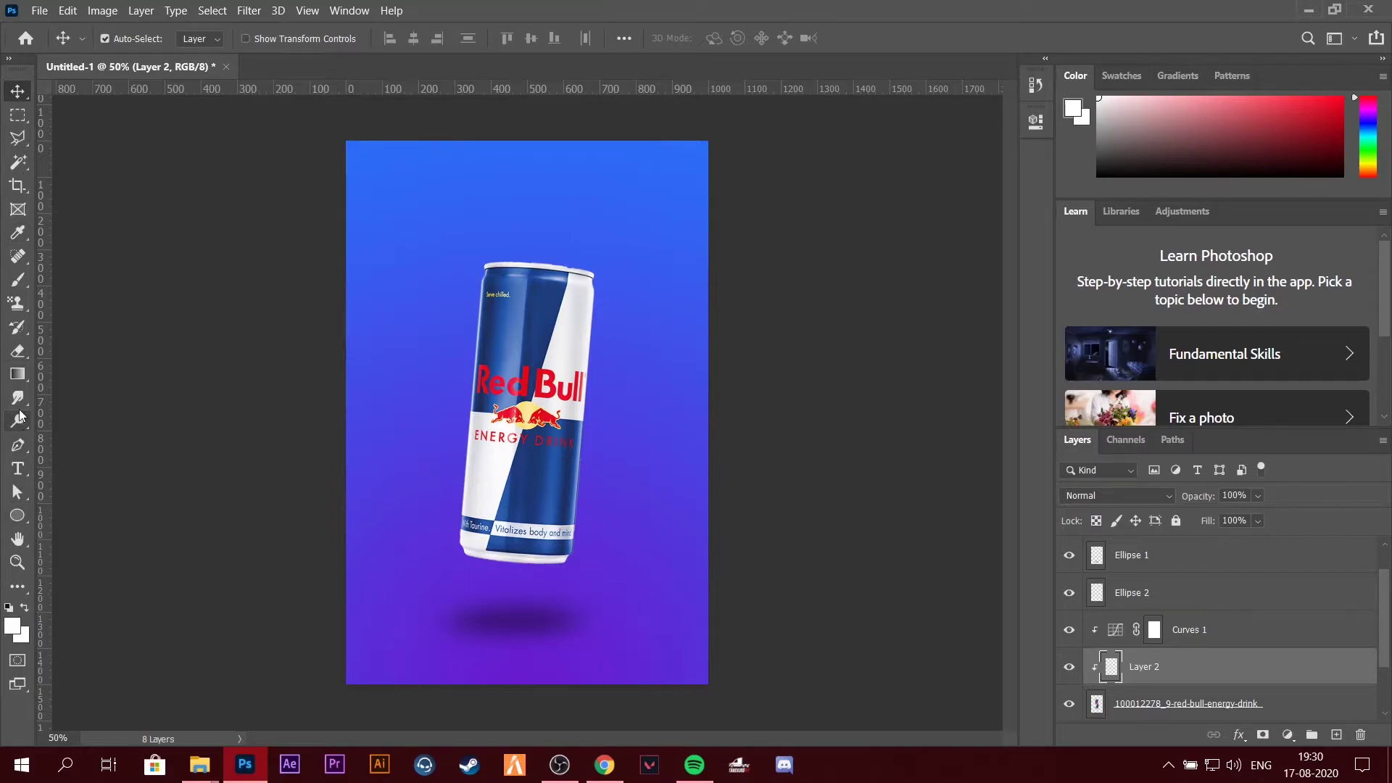
Make the soft white highlight layer blend in Overlay at 45% opacity.
{"action": "key", "text": "b"}
{"action": "scroll", "coordinate": [370, 313], "scroll_direction": "up", "scroll_amount": 5}
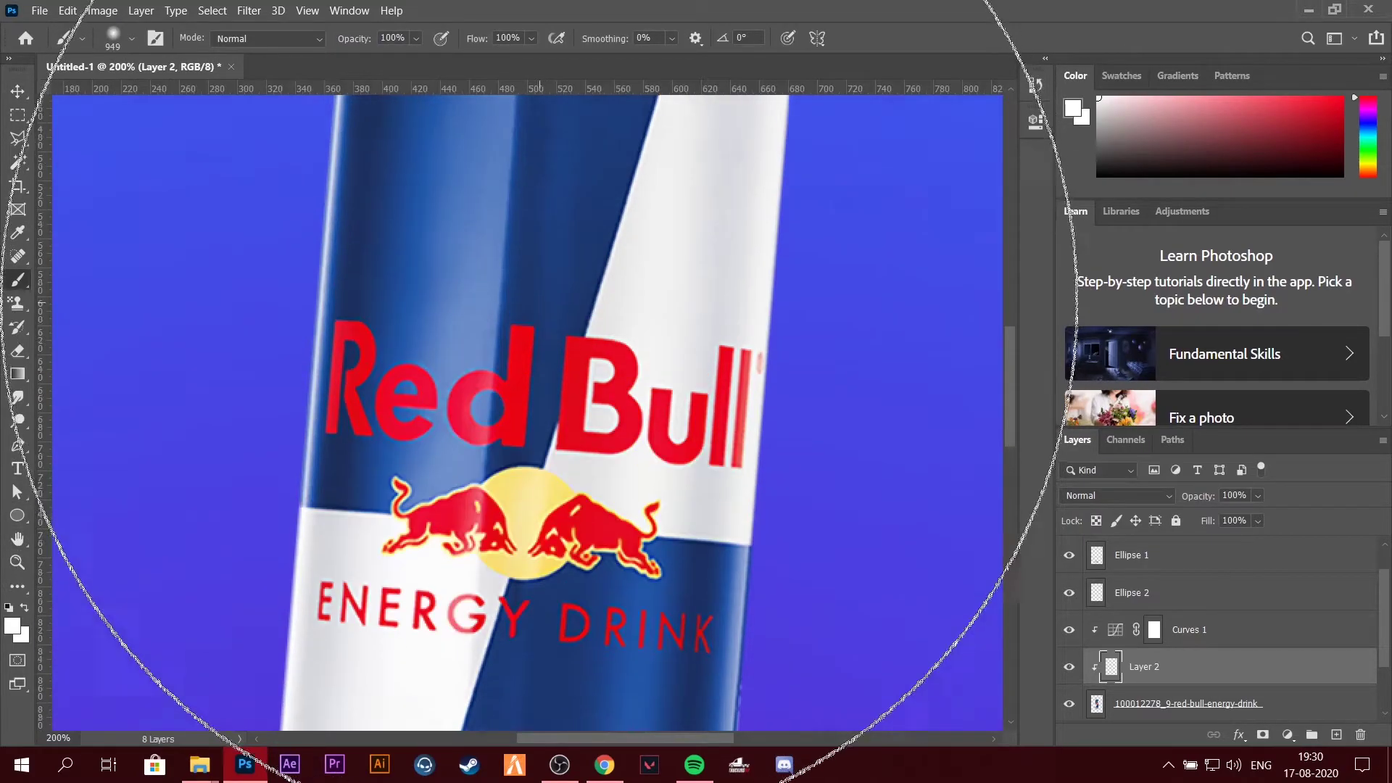
{"action": "key", "text": "ctrl+minus"}
{"action": "key", "text": "ctrl+minus"}
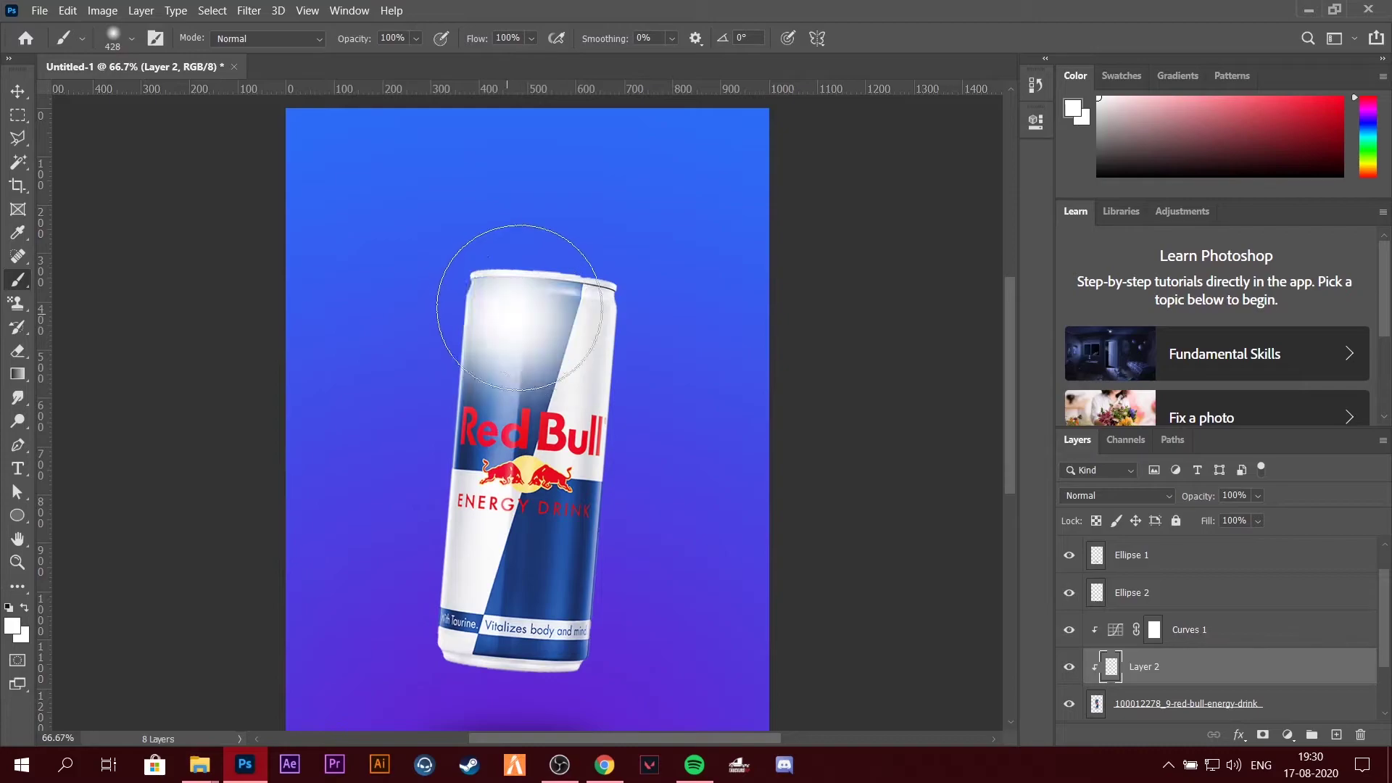
{"action": "left_click", "coordinate": [1120, 496]}
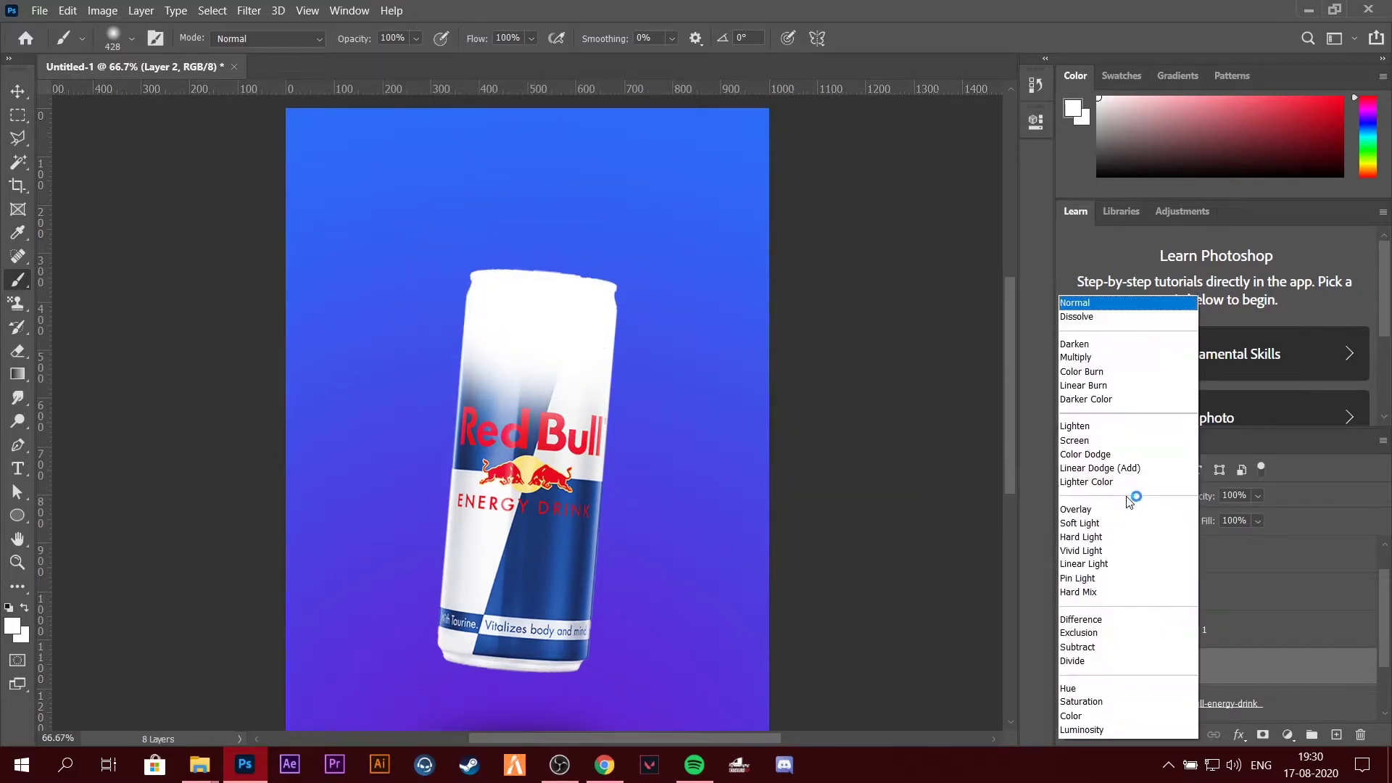
{"action": "left_click", "coordinate": [1101, 512]}
{"action": "left_click_drag", "start_coordinate": [1278, 496], "coordinate": [1228, 518]}
Paint black shading on a new clipped layer over the can's bottom, in Overlay at lower opacity.
{"action": "key", "text": "v"}
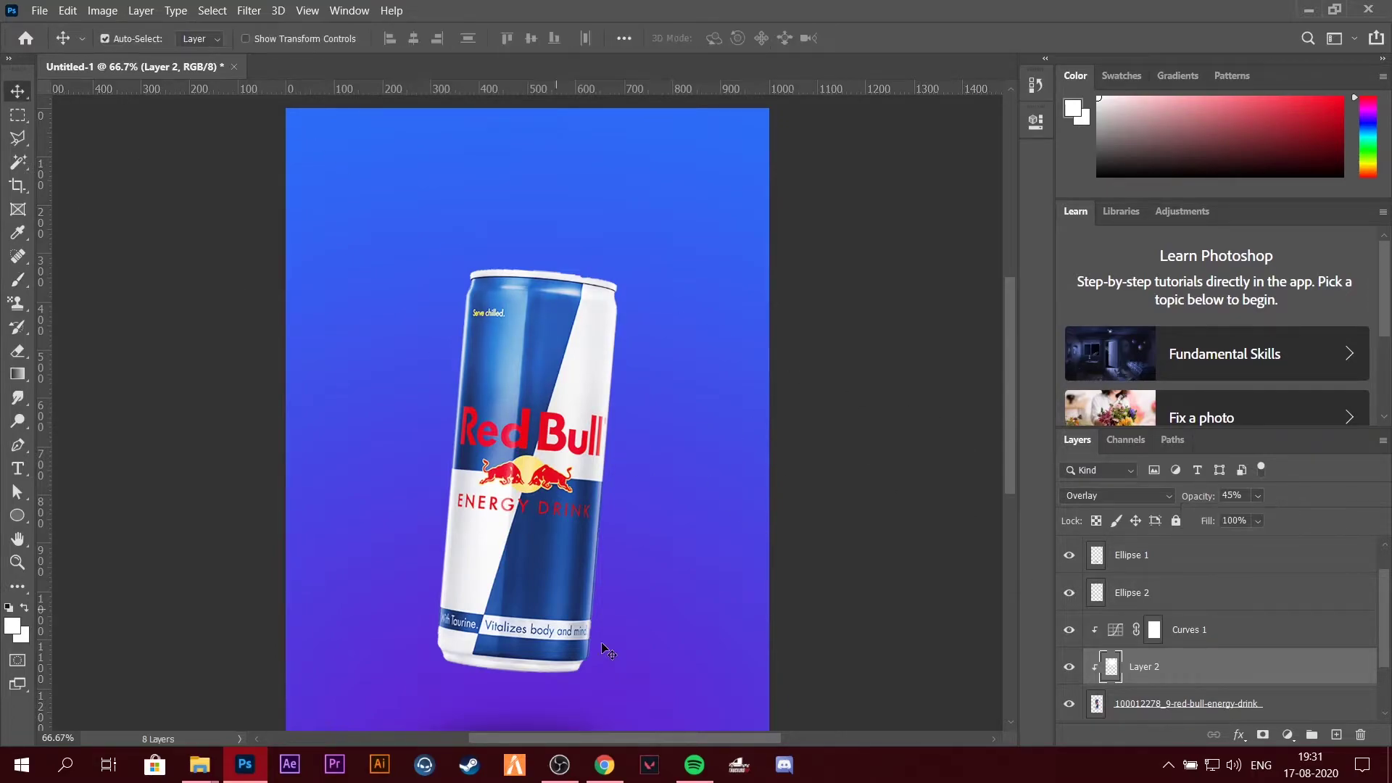
{"action": "right_click", "coordinate": [1116, 660]}
{"action": "left_click", "coordinate": [1335, 734]}
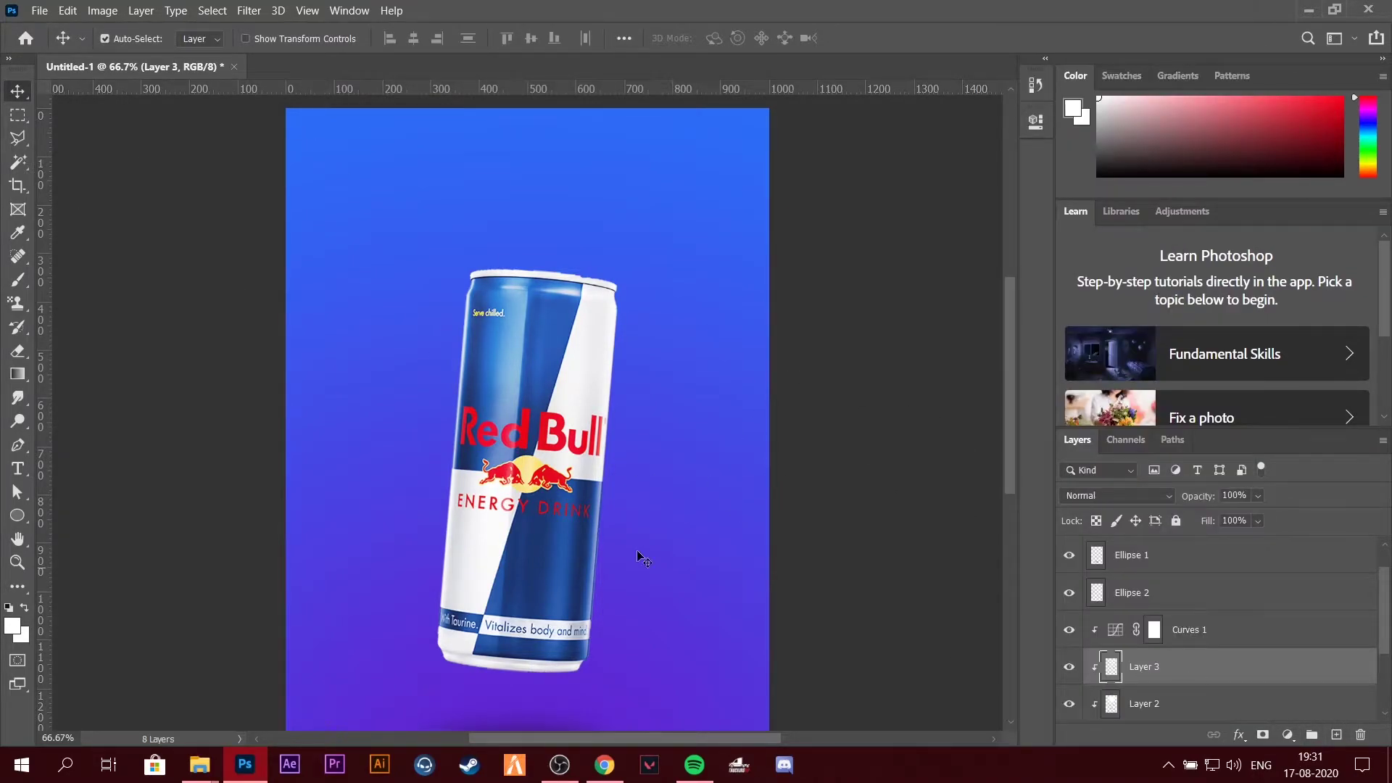
{"action": "left_click", "coordinate": [13, 625]}
{"action": "left_click", "coordinate": [1328, 367]}
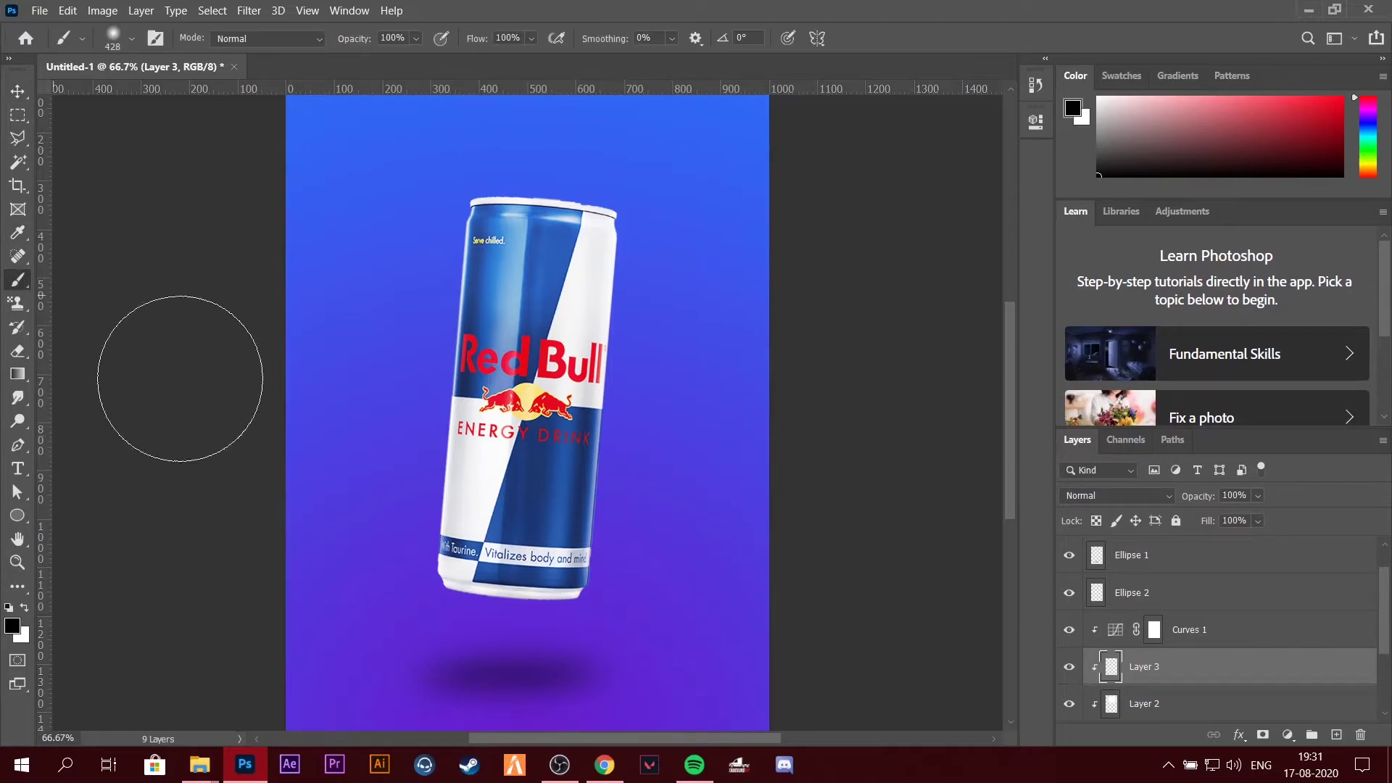
{"action": "mouse_move", "coordinate": [450, 551]}
{"action": "left_mouse_down"}
{"action": "mouse_move", "coordinate": [587, 537]}
{"action": "mouse_move", "coordinate": [580, 550]}
{"action": "mouse_move", "coordinate": [594, 536]}
{"action": "left_mouse_up"}
{"action": "left_click", "coordinate": [1138, 496]}
{"action": "left_click", "coordinate": [1257, 496]}
{"action": "left_click_drag", "start_coordinate": [1232, 517], "coordinate": [1218, 519]}
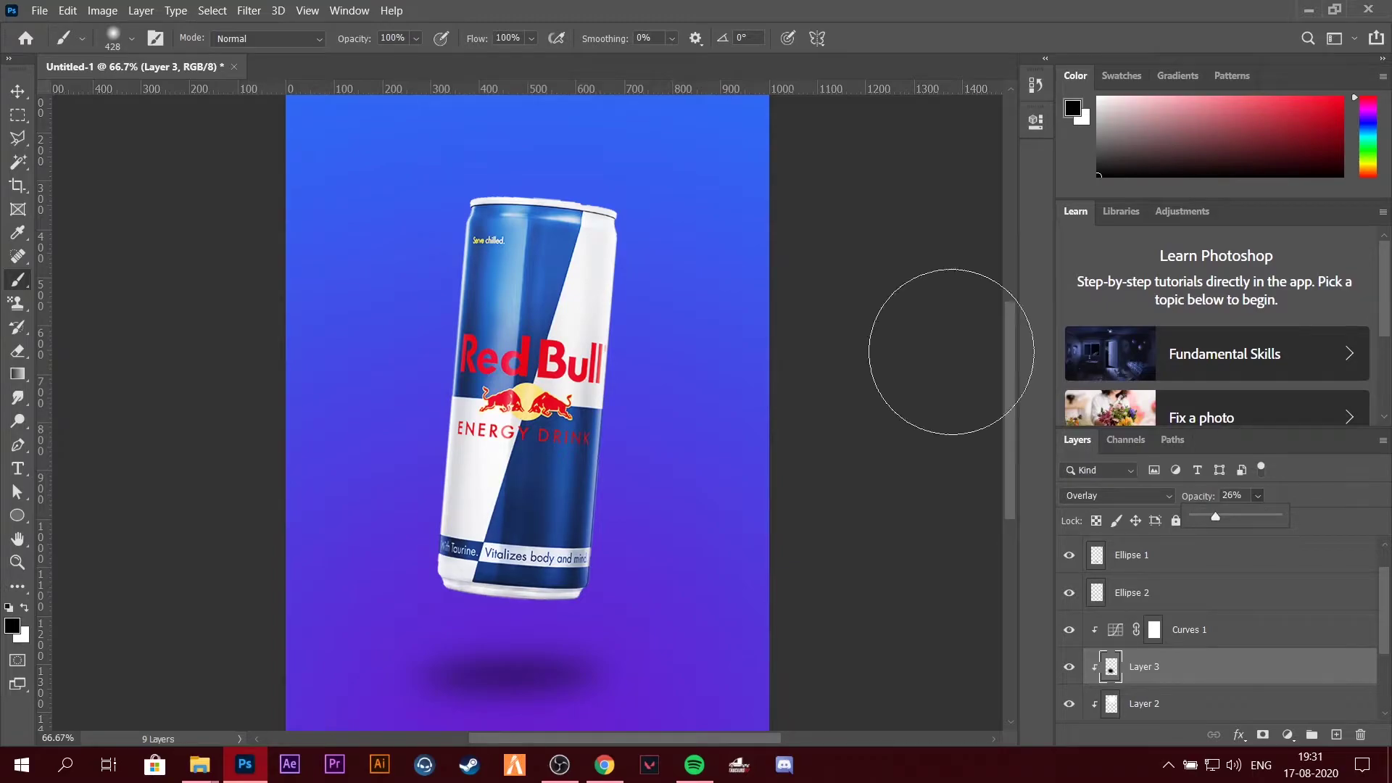
Set the white highlight Layer 2 to 25% opacity and start a text layer near the top.
{"action": "key", "text": "v"}
{"action": "left_click", "coordinate": [1165, 711]}
{"action": "left_click", "coordinate": [1230, 496]}
{"action": "type", "text": "25"}
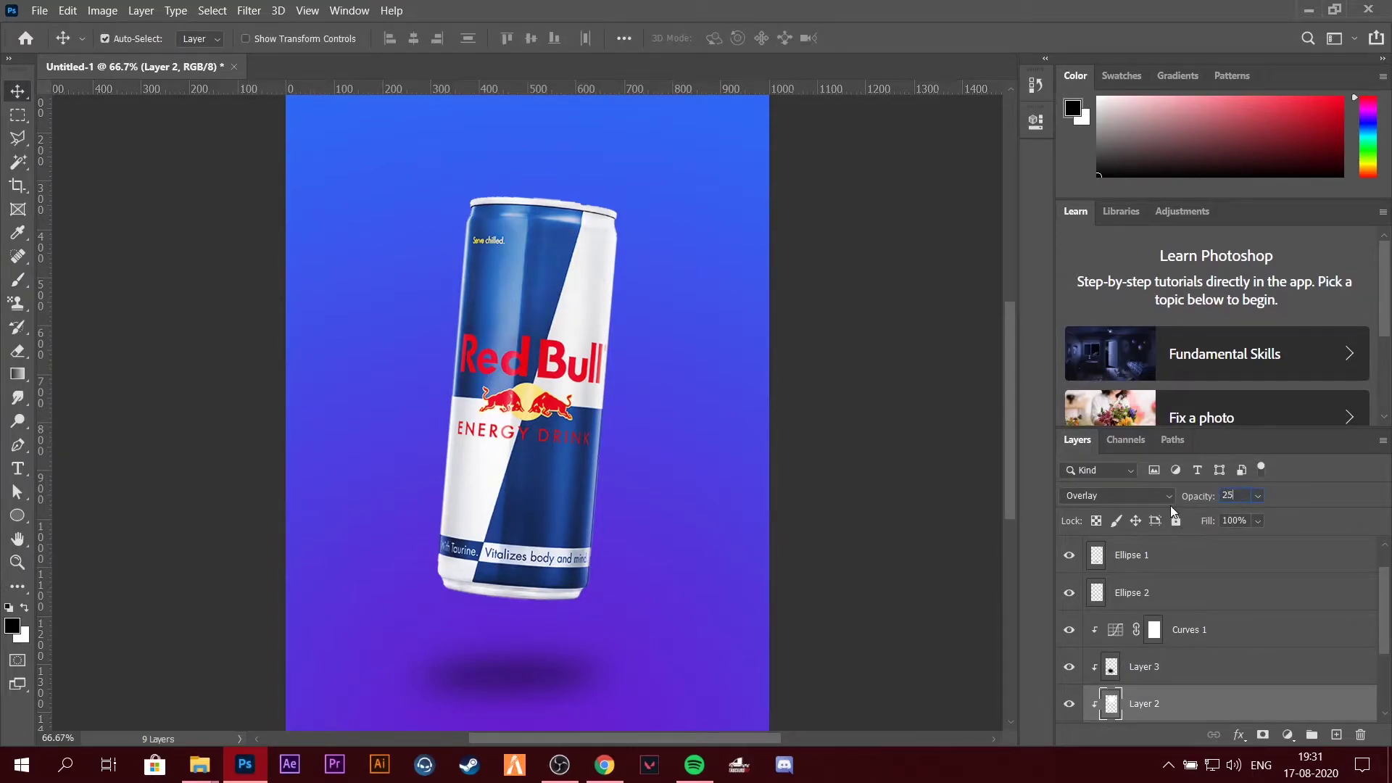
{"action": "key", "text": "ctrl+minus"}
{"action": "key", "text": "ctrl+minus"}
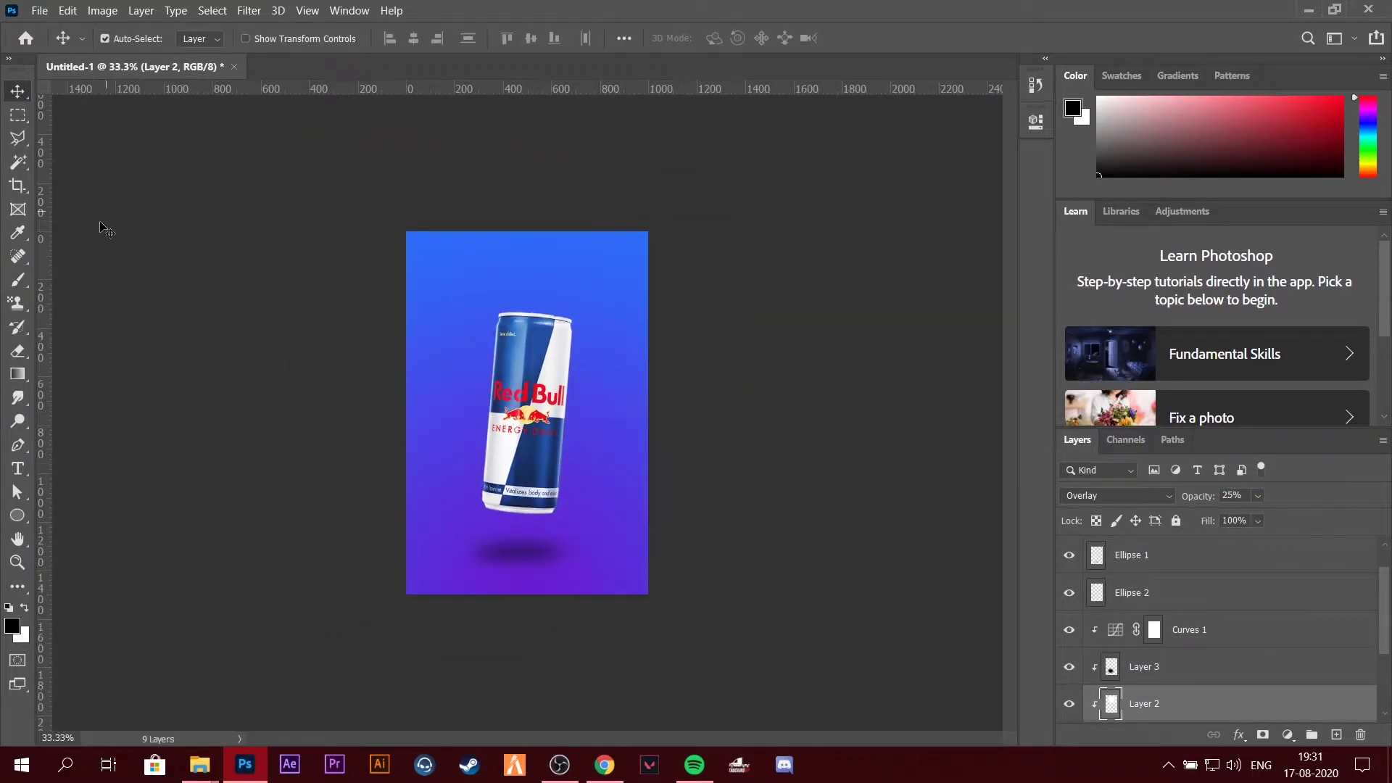
{"action": "key", "text": "t"}
{"action": "left_click", "coordinate": [433, 253]}
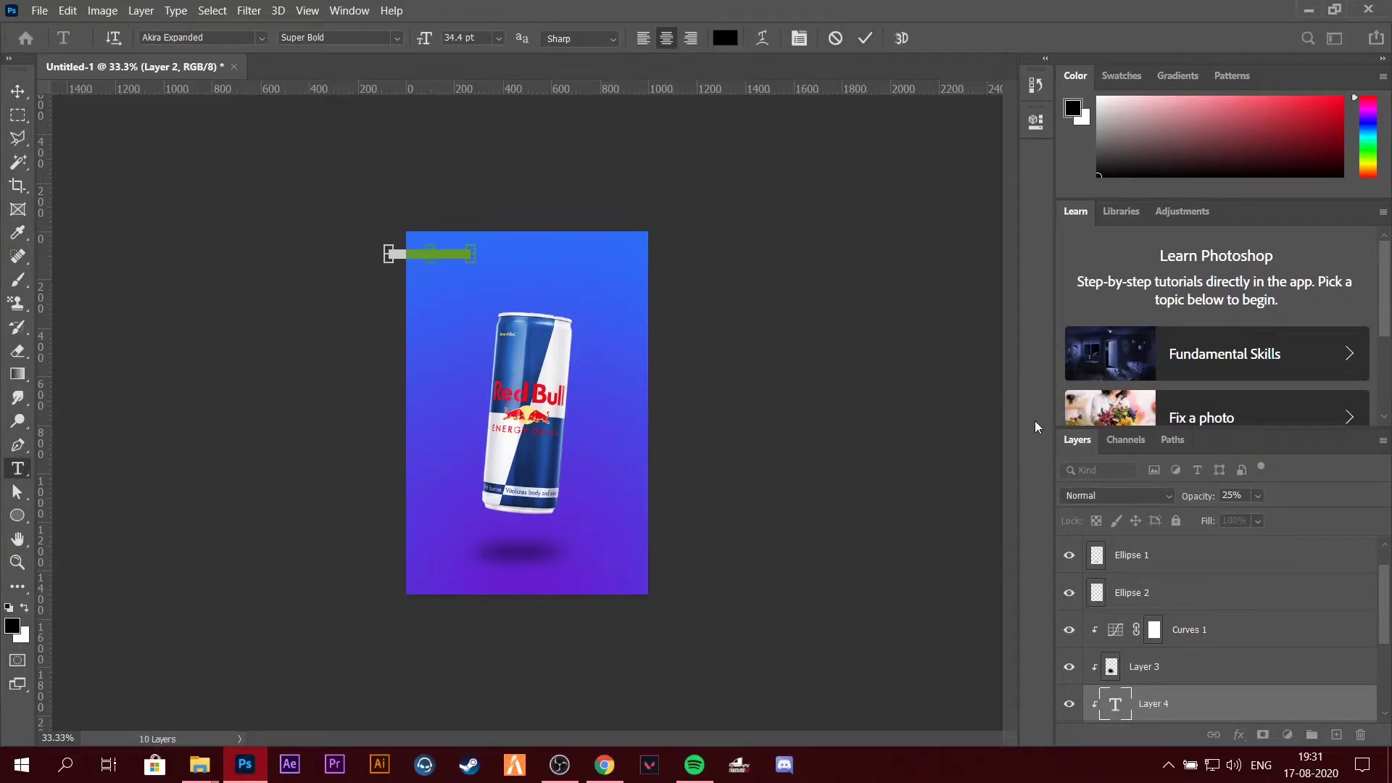
Create a RED text layer, enlarged and moved to the poster's top-left.
{"action": "left_click", "coordinate": [836, 40]}
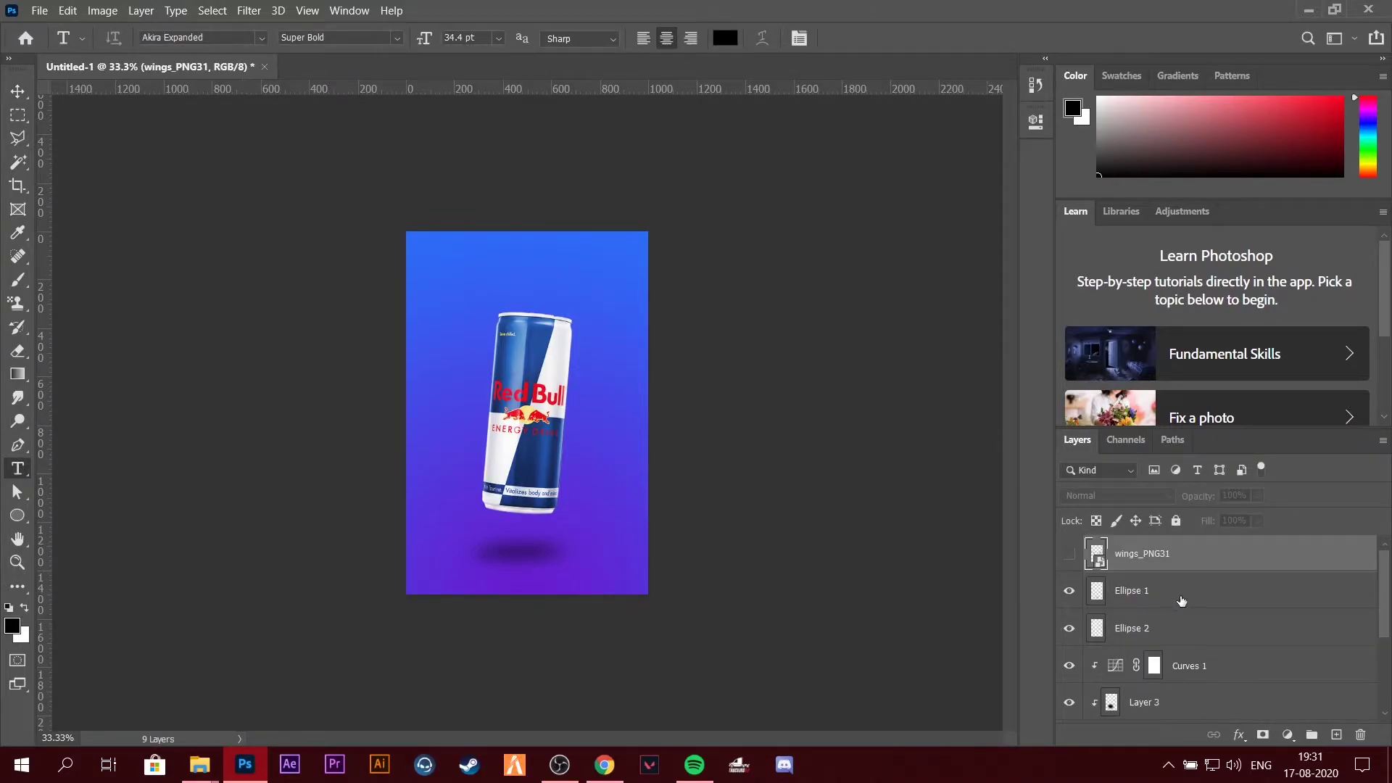
{"action": "left_click", "coordinate": [428, 264]}
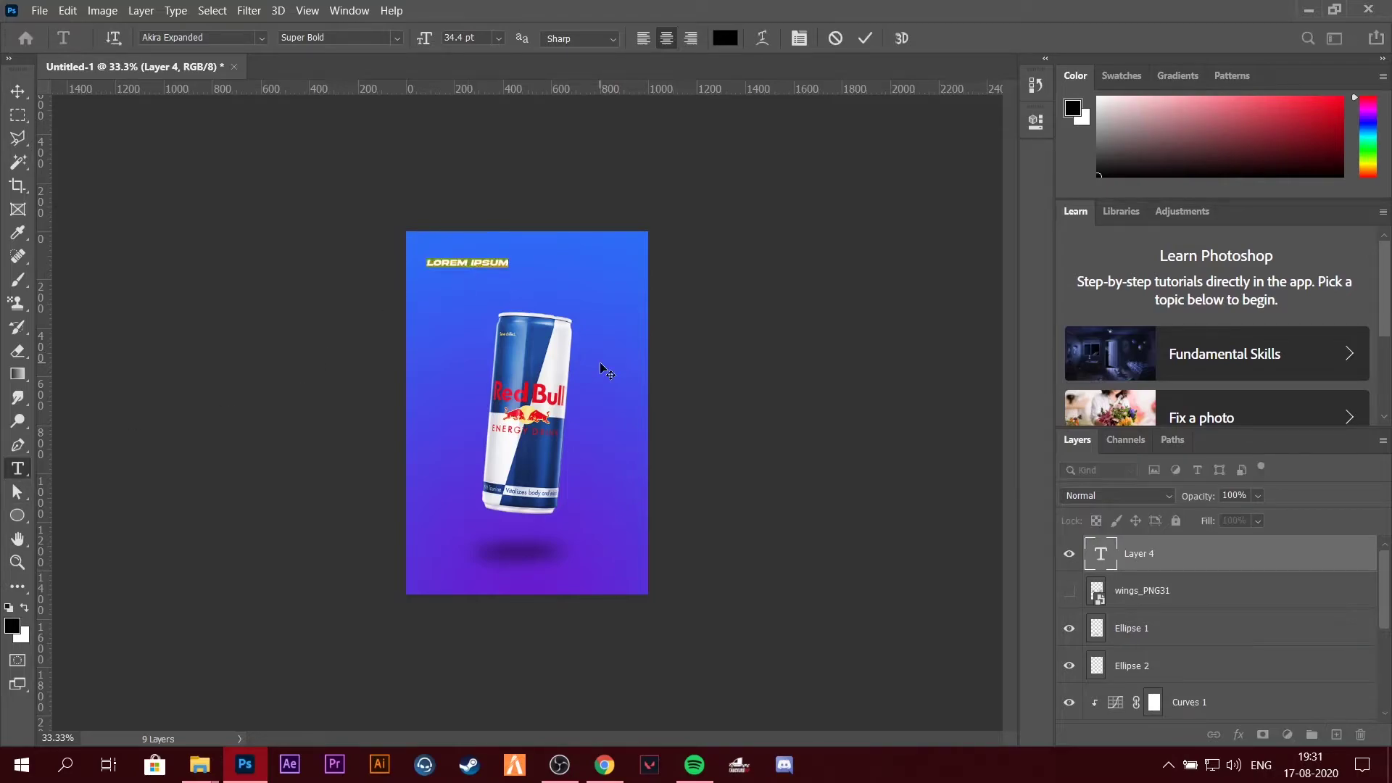
{"action": "key", "text": "ctrl+plus"}
{"action": "key", "text": "ctrl+plus"}
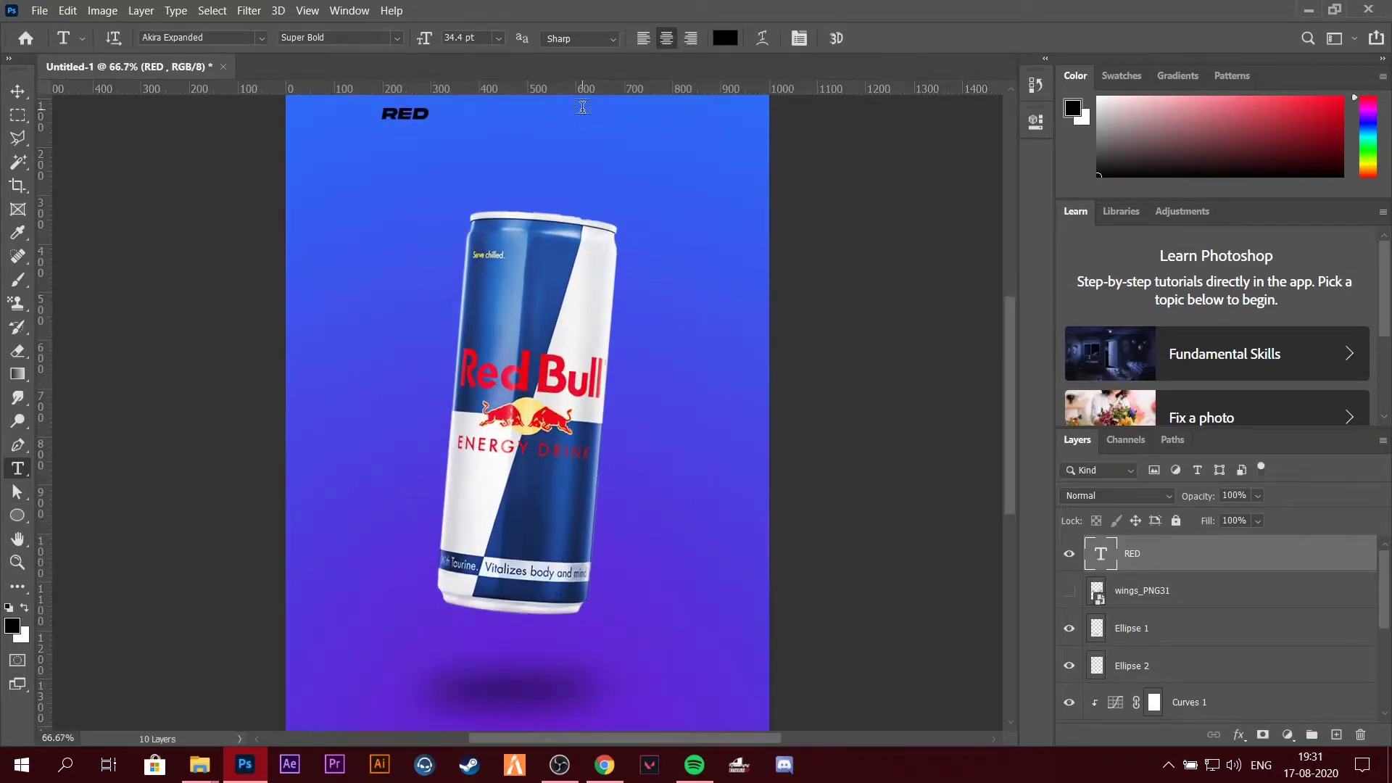
{"action": "scroll", "coordinate": [580, 116], "scroll_direction": "up", "scroll_amount": 2}
{"action": "key", "text": "v"}
{"action": "key", "text": "ctrl+t"}
{"action": "left_click_drag", "start_coordinate": [429, 211], "coordinate": [499, 235]}
{"action": "left_click_drag", "start_coordinate": [395, 190], "coordinate": [386, 180]}
{"action": "left_click", "coordinate": [897, 38]}
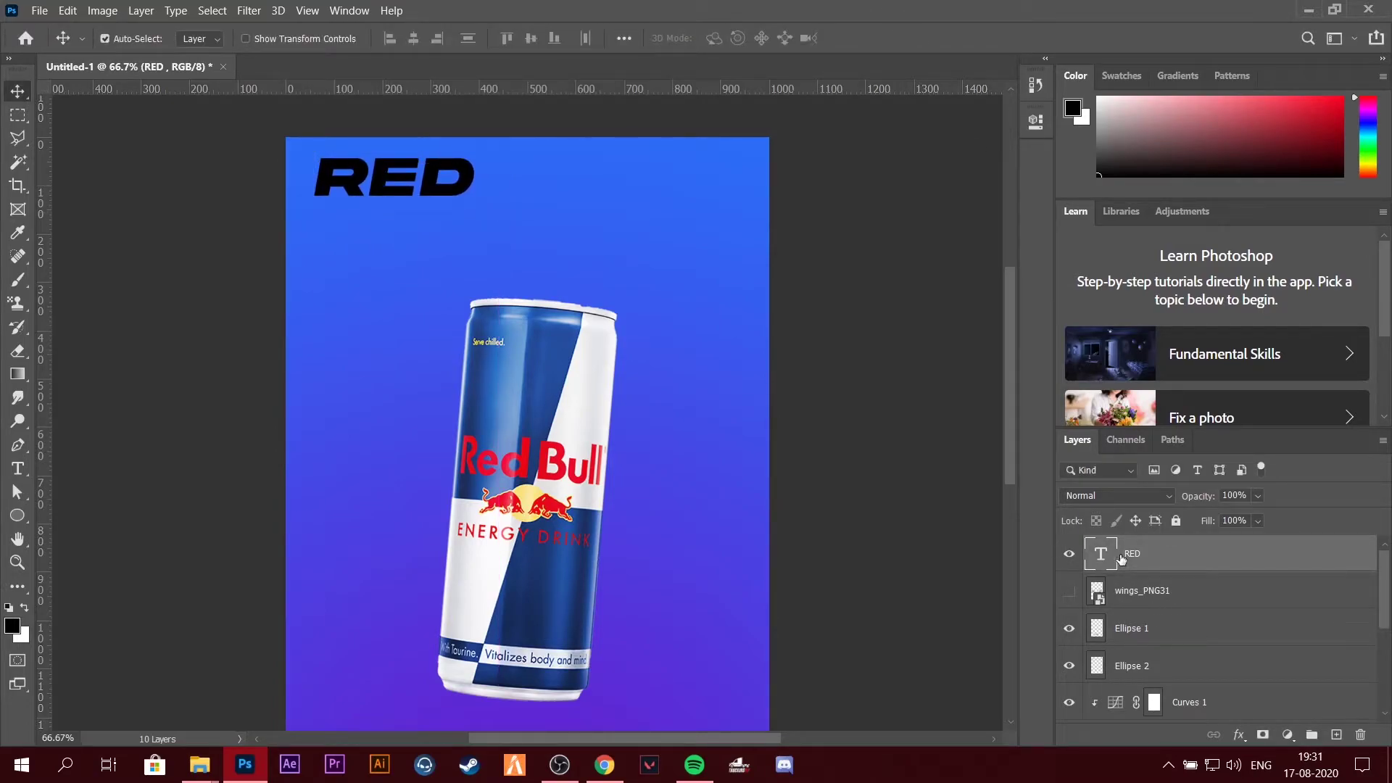
Extend the text to RED BULL and shift the headline right so it fully shows.
{"action": "double_click", "coordinate": [1100, 553]}
{"action": "key", "text": "End"}
{"action": "type", "text": "BUL"}
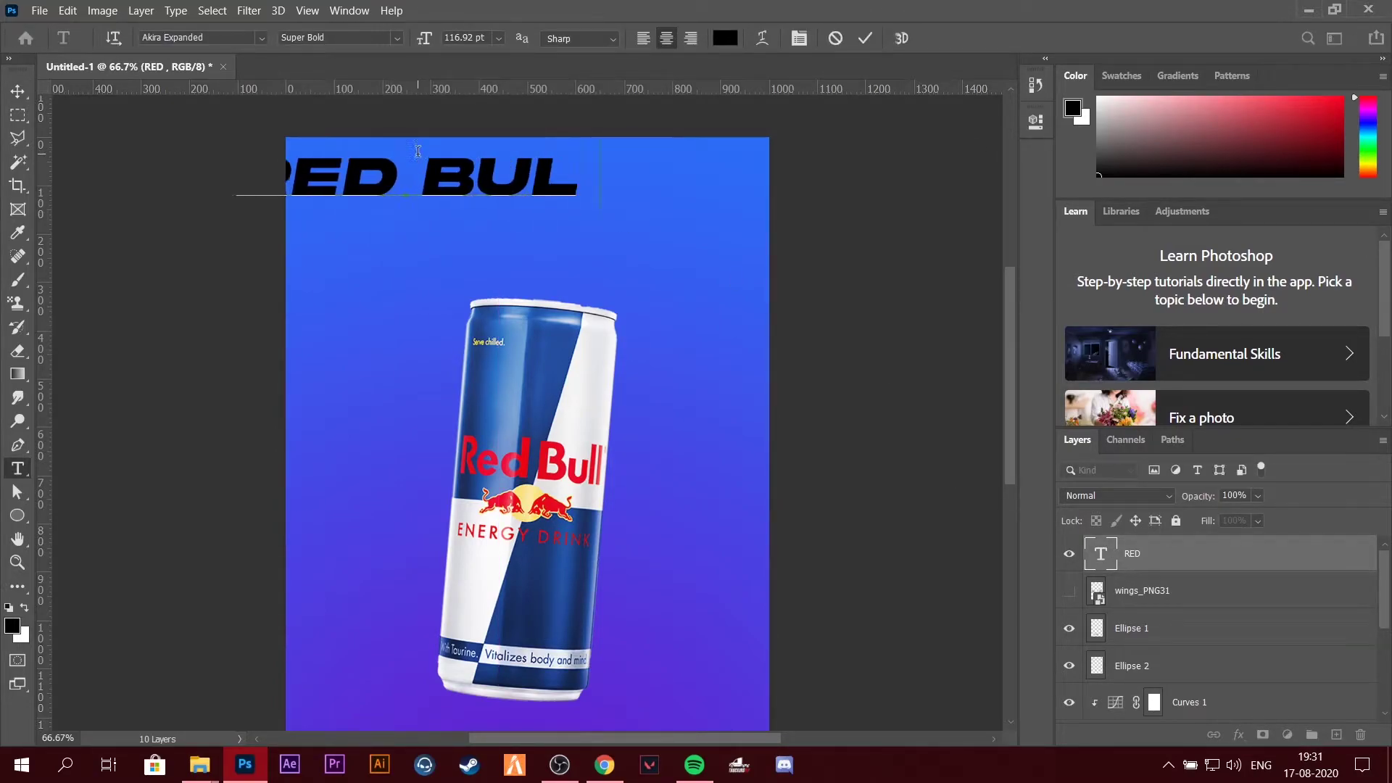
{"action": "type", "text": "L"}
{"action": "left_click", "coordinate": [865, 38]}
{"action": "key", "text": "v"}
{"action": "left_click_drag", "start_coordinate": [423, 182], "coordinate": [501, 174]}
Scale the RED BULL headline down to 75% and duplicate its layer.
{"action": "key", "text": "ctrl+t"}
{"action": "left_click_drag", "start_coordinate": [677, 190], "coordinate": [636, 181]}
{"action": "left_click_drag", "start_coordinate": [508, 167], "coordinate": [476, 174]}
{"action": "left_click_drag", "start_coordinate": [606, 187], "coordinate": [579, 187]}
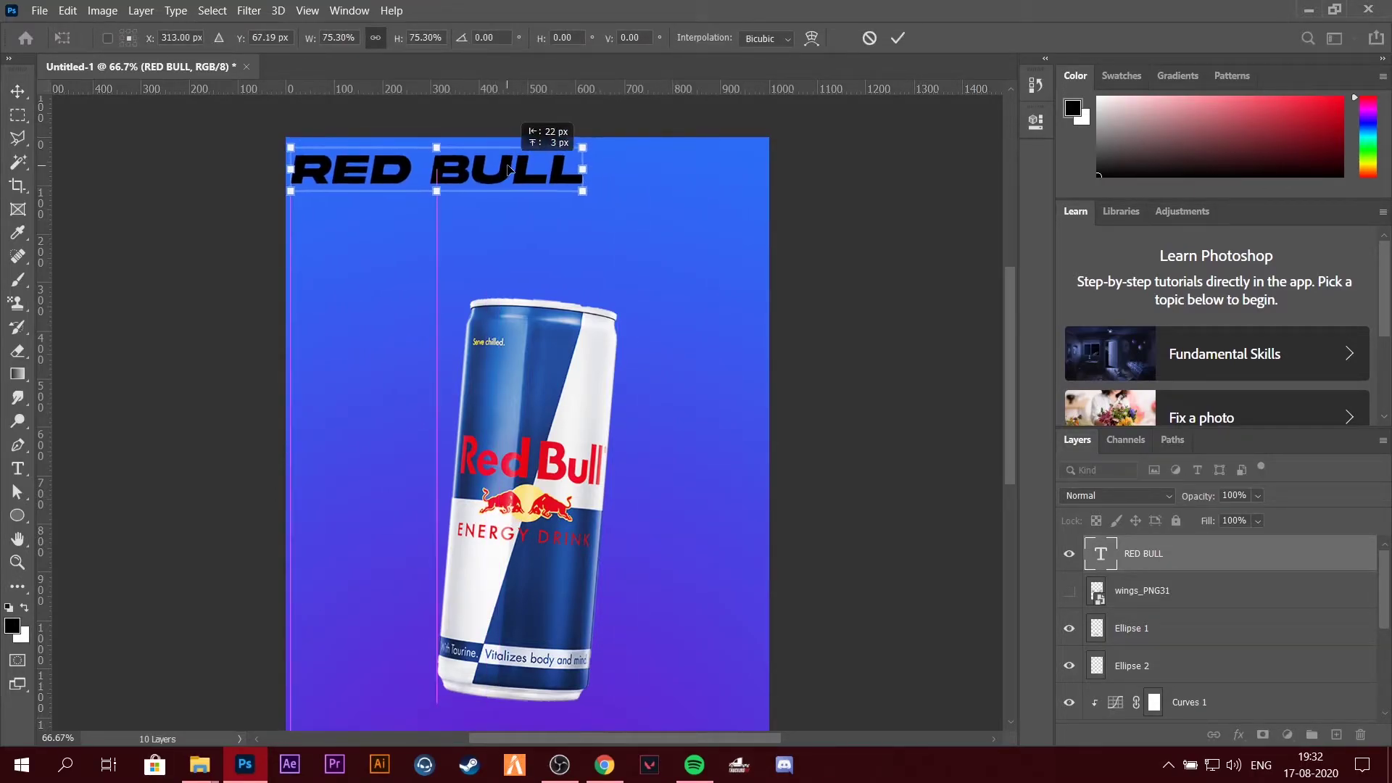
{"action": "key", "text": "Return"}
{"action": "key", "text": "ctrl+j"}
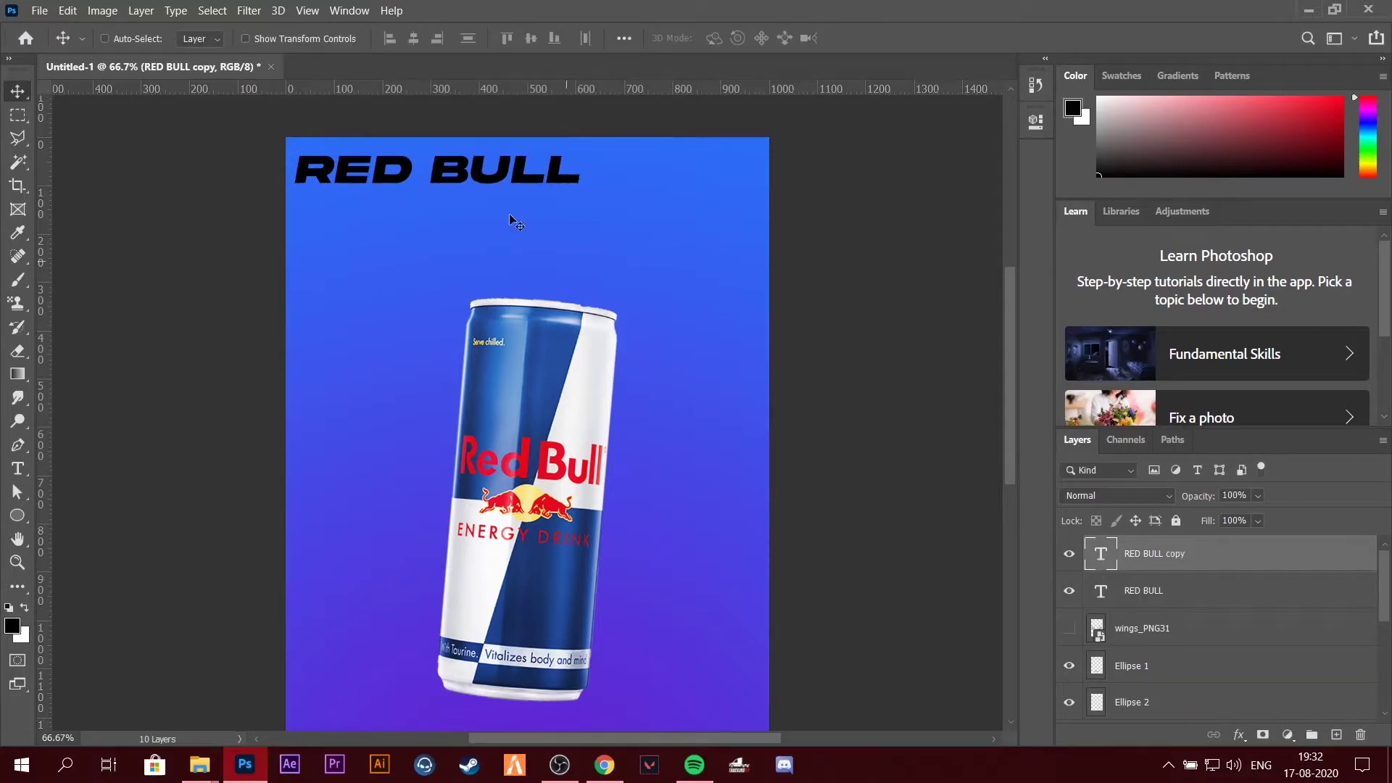
Move the duplicate headline below RED BULL and retype it as GIVES YOU.
{"action": "key", "text": "ctrl+t"}
{"action": "left_click_drag", "start_coordinate": [481, 184], "coordinate": [480, 219]}
{"action": "key", "text": "Return"}
{"action": "double_click", "coordinate": [1101, 553]}
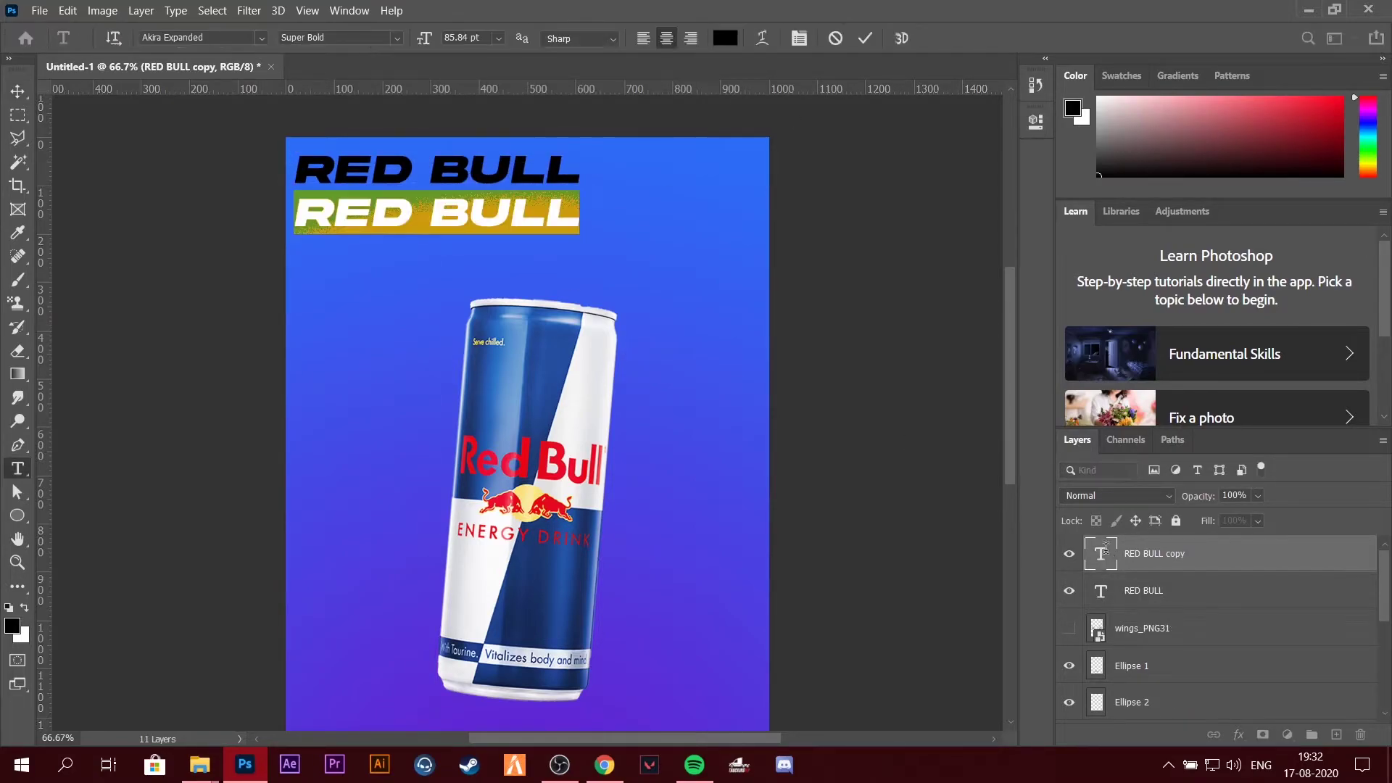
{"action": "type", "text": "G"}
{"action": "type", "text": " YP!"}
{"action": "key", "text": "BackSpace"}
{"action": "key", "text": "BackSpace"}
{"action": "key", "text": "BackSpace"}
{"action": "key", "text": "BackSpace"}
{"action": "type", "text": "YOU"}
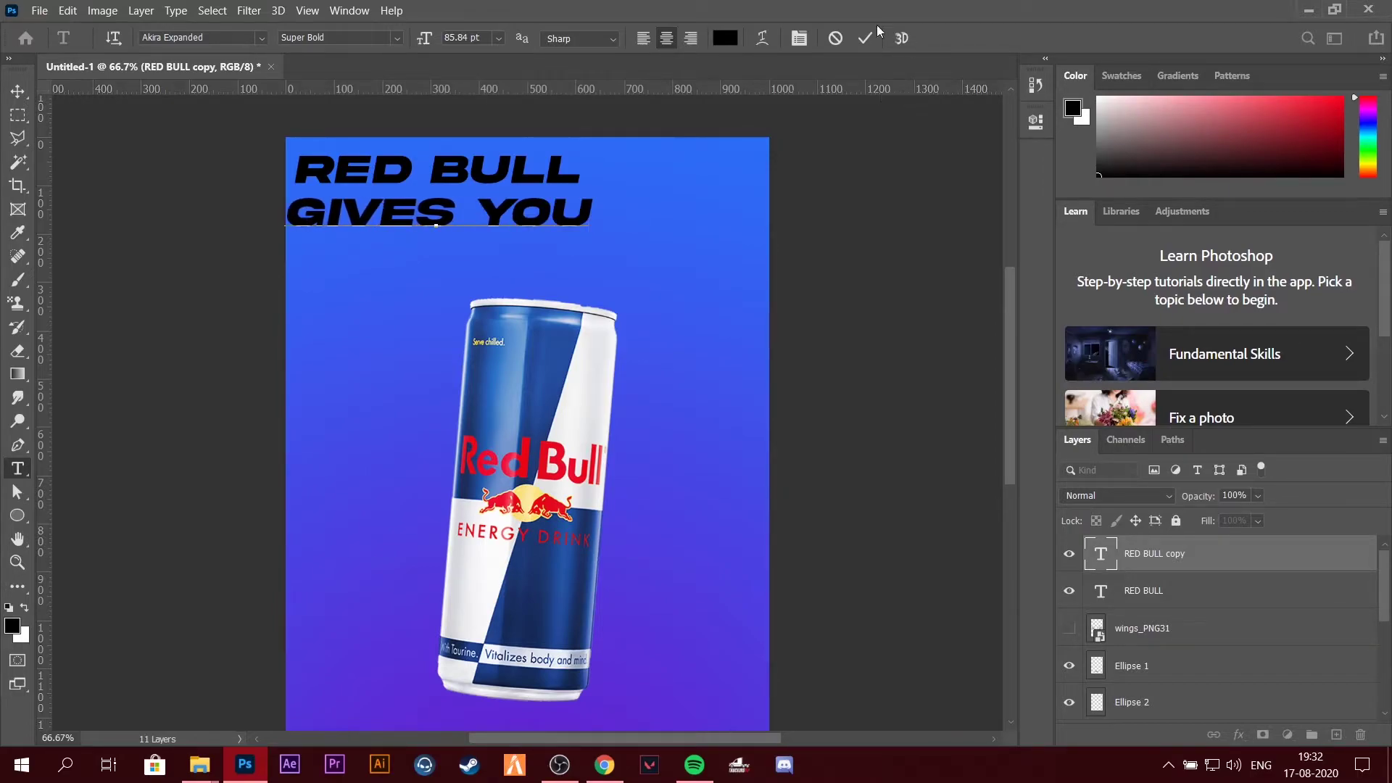
{"action": "left_click", "coordinate": [865, 38]}
Position GIVES YOU under RED BULL and shrink it, keeping its right edge.
{"action": "key", "text": "v"}
{"action": "right_click", "coordinate": [264, 180]}
{"action": "key", "text": "Escape"}
{"action": "mouse_move", "coordinate": [440, 226]}
{"action": "left_mouse_down"}
{"action": "mouse_move", "coordinate": [440, 211]}
{"action": "mouse_move", "coordinate": [440, 223]}
{"action": "left_mouse_up"}
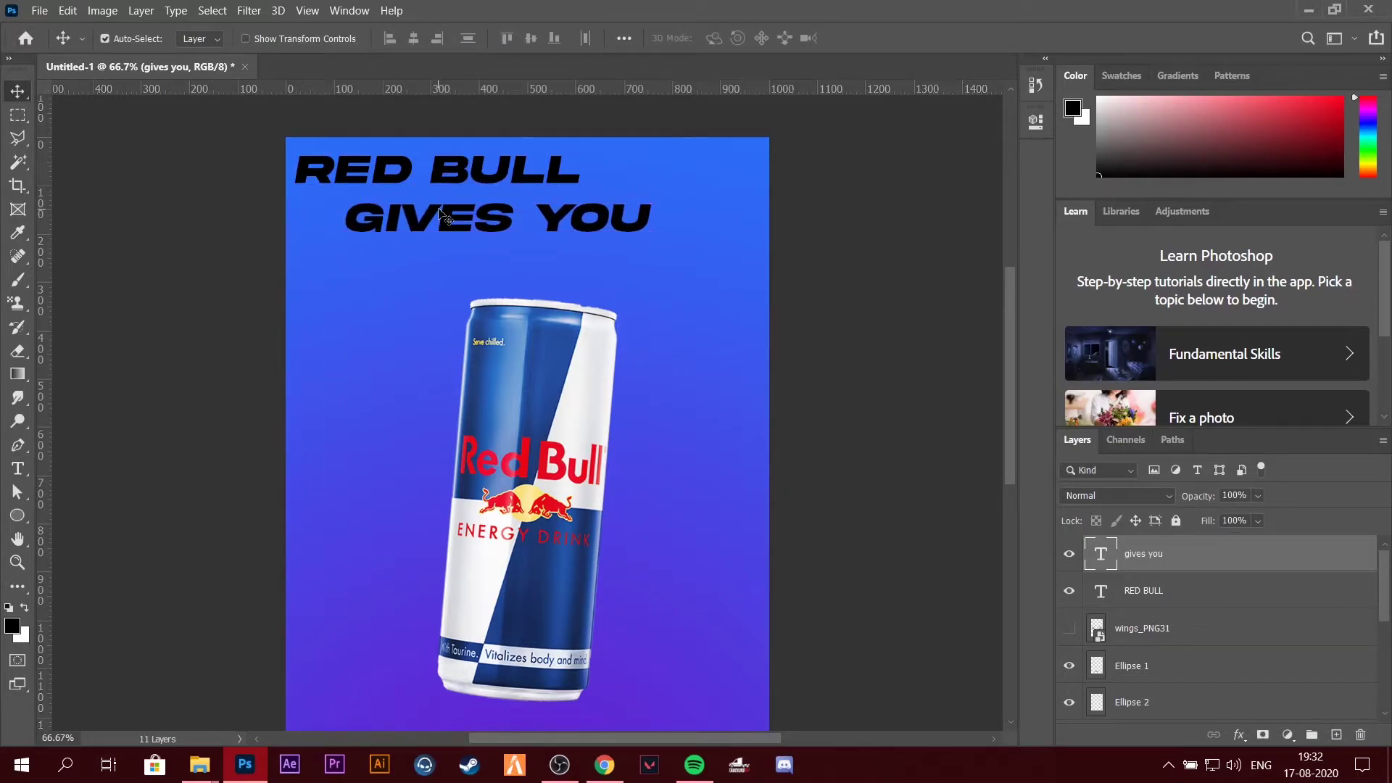
{"action": "key", "text": "ctrl+t"}
{"action": "left_click_drag", "start_coordinate": [343, 228], "coordinate": [404, 222]}
{"action": "key", "text": "Return"}
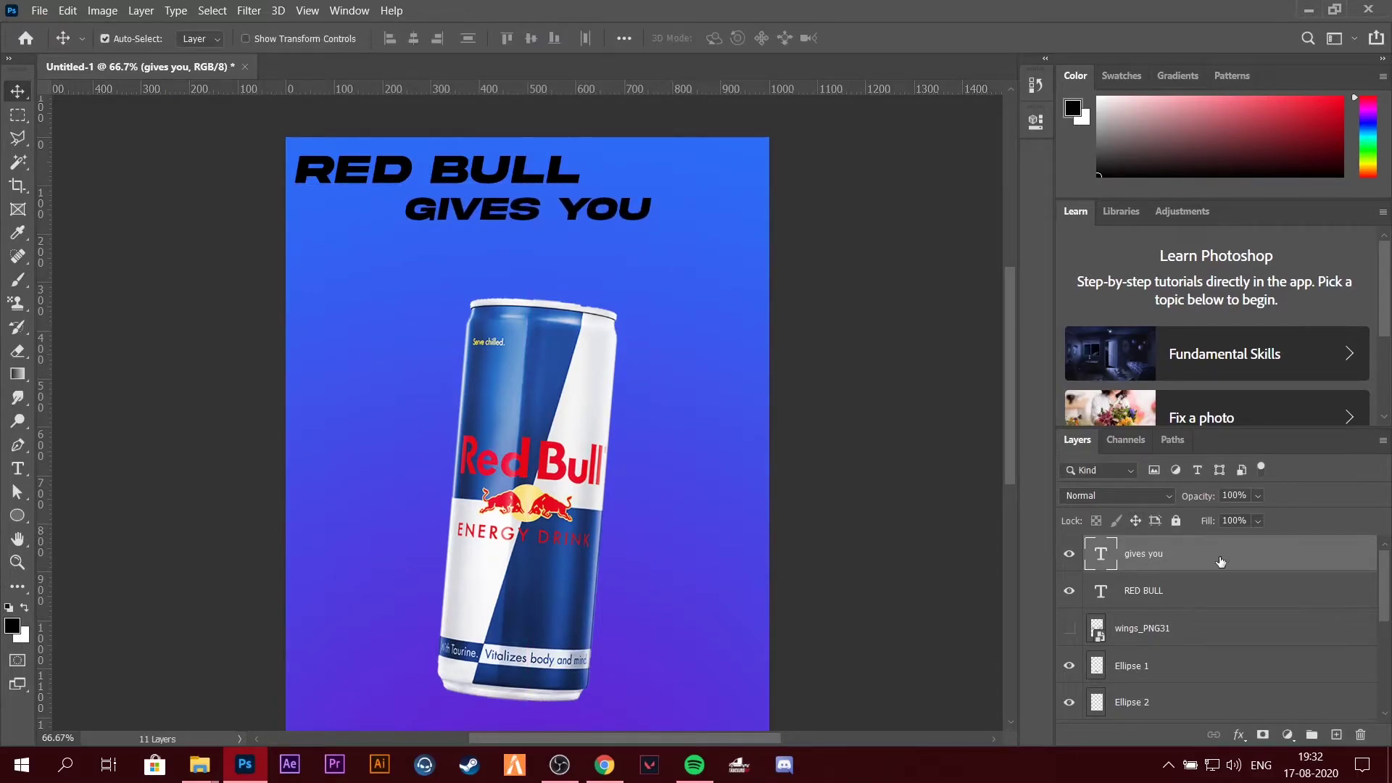
Duplicate GIVES YOU, move the copy down-right as a third line, and change it to WINGS.
{"action": "key", "text": "ctrl+j"}
{"action": "key", "text": "ctrl+t"}
{"action": "left_click_drag", "start_coordinate": [514, 197], "coordinate": [590, 261]}
{"action": "key", "text": "Return"}
{"action": "double_click", "coordinate": [1092, 553]}
{"action": "key", "text": "BackSpace"}
{"action": "type", "text": "WINGS"}
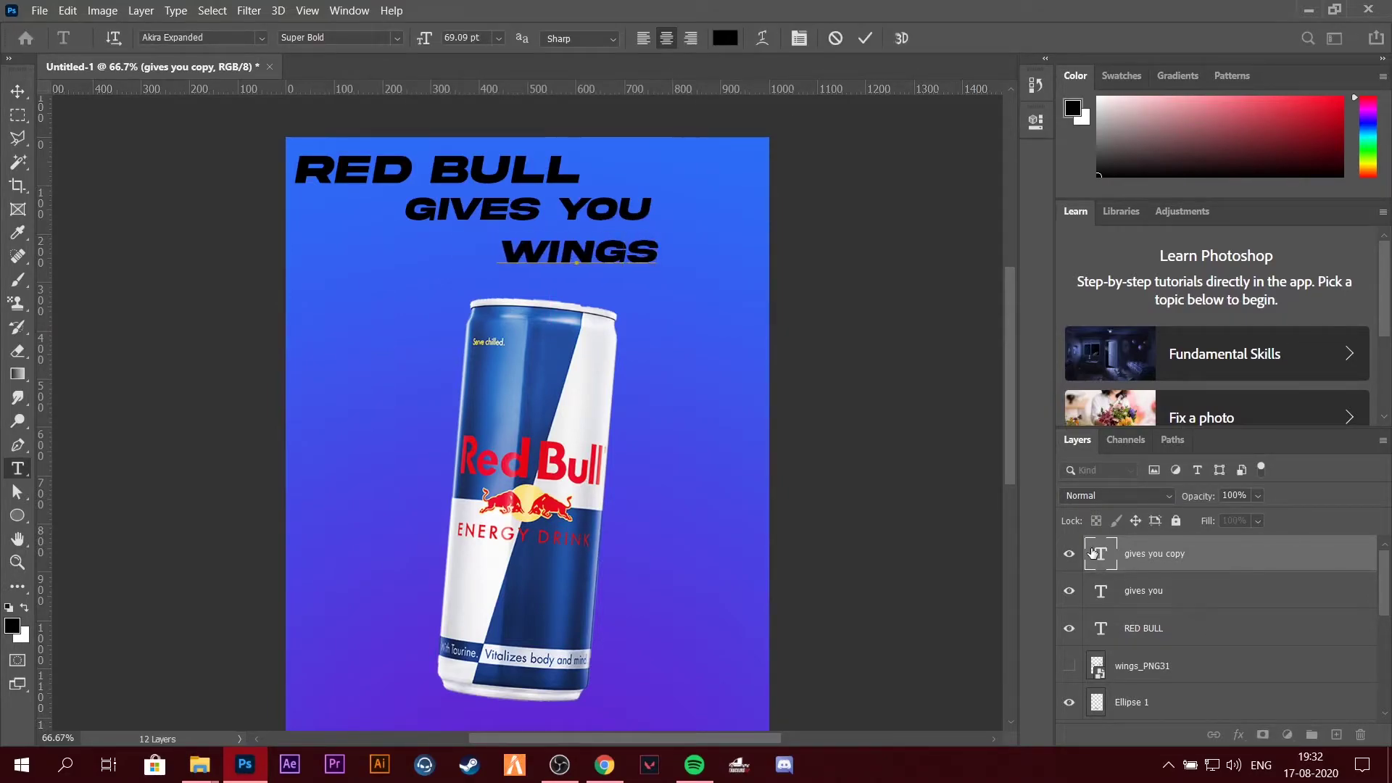
{"action": "left_click", "coordinate": [866, 38]}
Enlarge WINGS to about 153% and align GIVES YOU and WINGS under the headline.
{"action": "key", "text": "ctrl+t"}
{"action": "mouse_move", "coordinate": [656, 272]}
{"action": "left_mouse_down"}
{"action": "mouse_move", "coordinate": [746, 272]}
{"action": "mouse_move", "coordinate": [652, 249]}
{"action": "left_mouse_up"}
{"action": "left_click", "coordinate": [897, 37]}
{"action": "left_click_drag", "start_coordinate": [587, 210], "coordinate": [572, 239]}
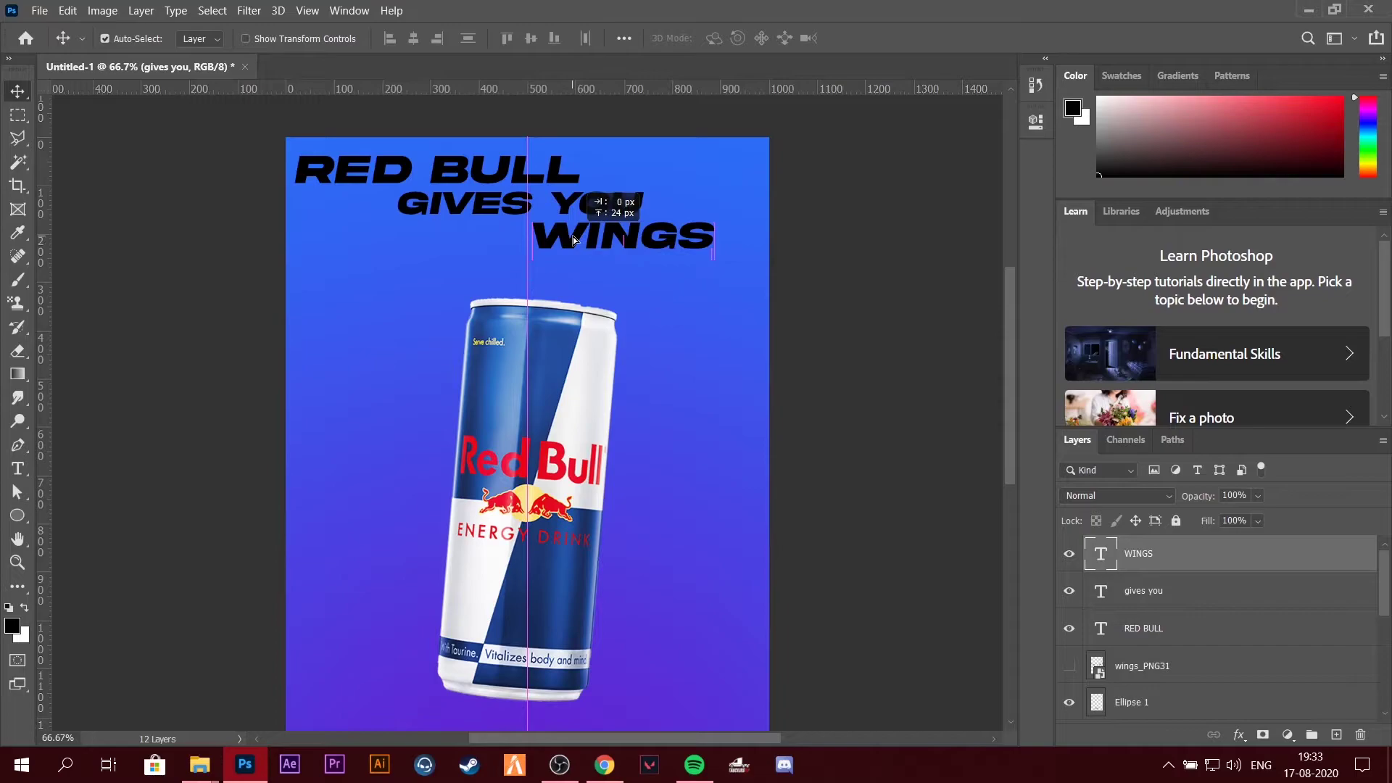
Enable a Gradient Overlay on the RED BULL layer and browse its gradient presets.
{"action": "left_click", "coordinate": [1169, 584]}
{"action": "right_click", "coordinate": [1159, 630]}
{"action": "left_click", "coordinate": [1029, 23]}
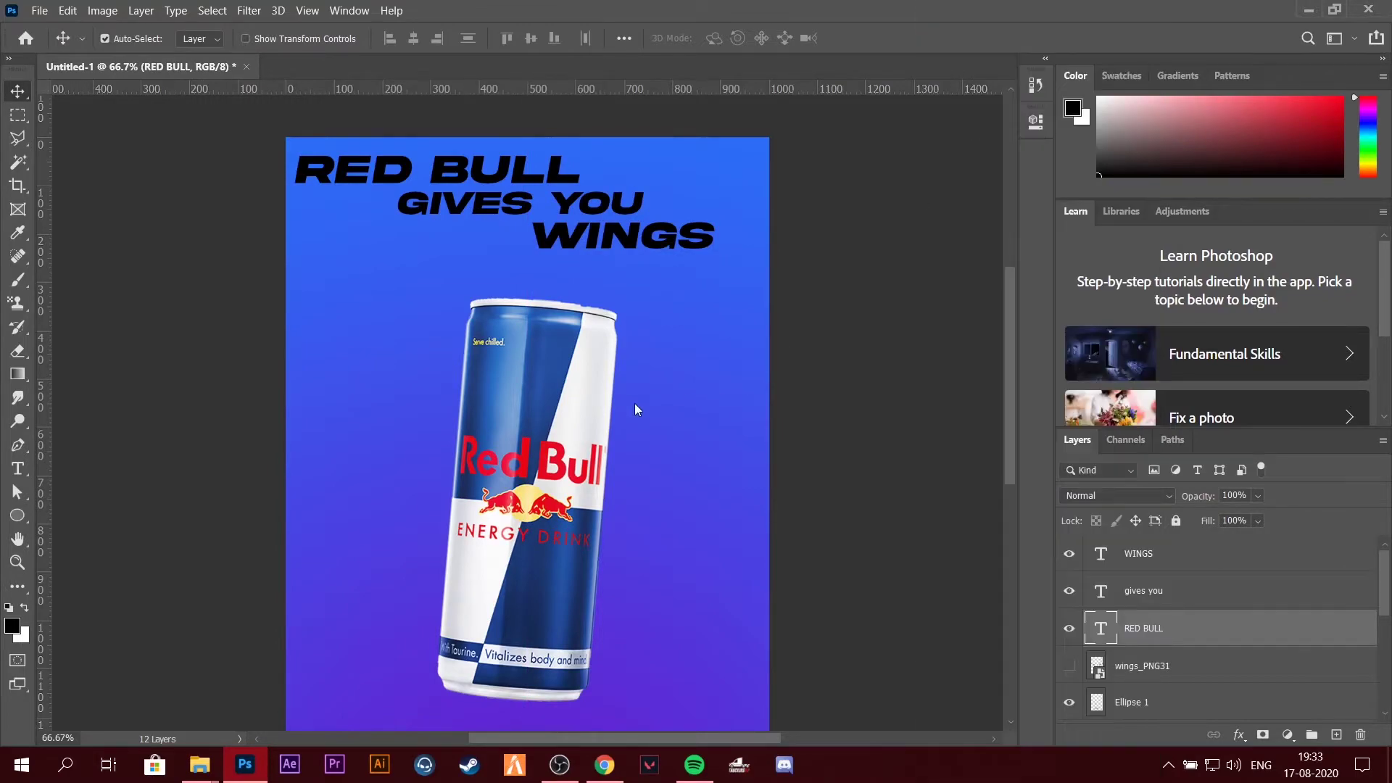
{"action": "left_click", "coordinate": [727, 545]}
{"action": "left_click", "coordinate": [1044, 377]}
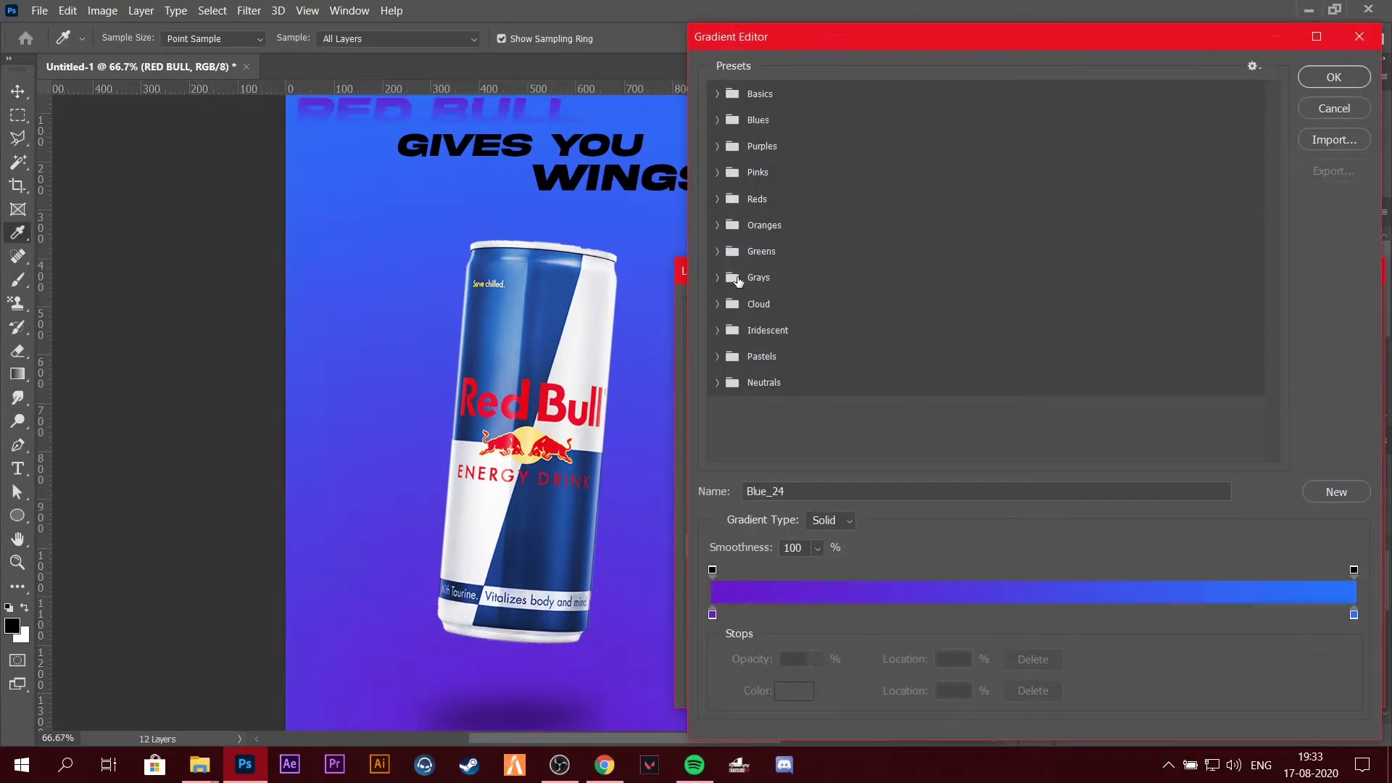
Try a light Cloud gradient on RED BULL, then undo it.
{"action": "left_click", "coordinate": [718, 304]}
{"action": "left_click", "coordinate": [739, 333]}
{"action": "left_click", "coordinate": [1334, 77]}
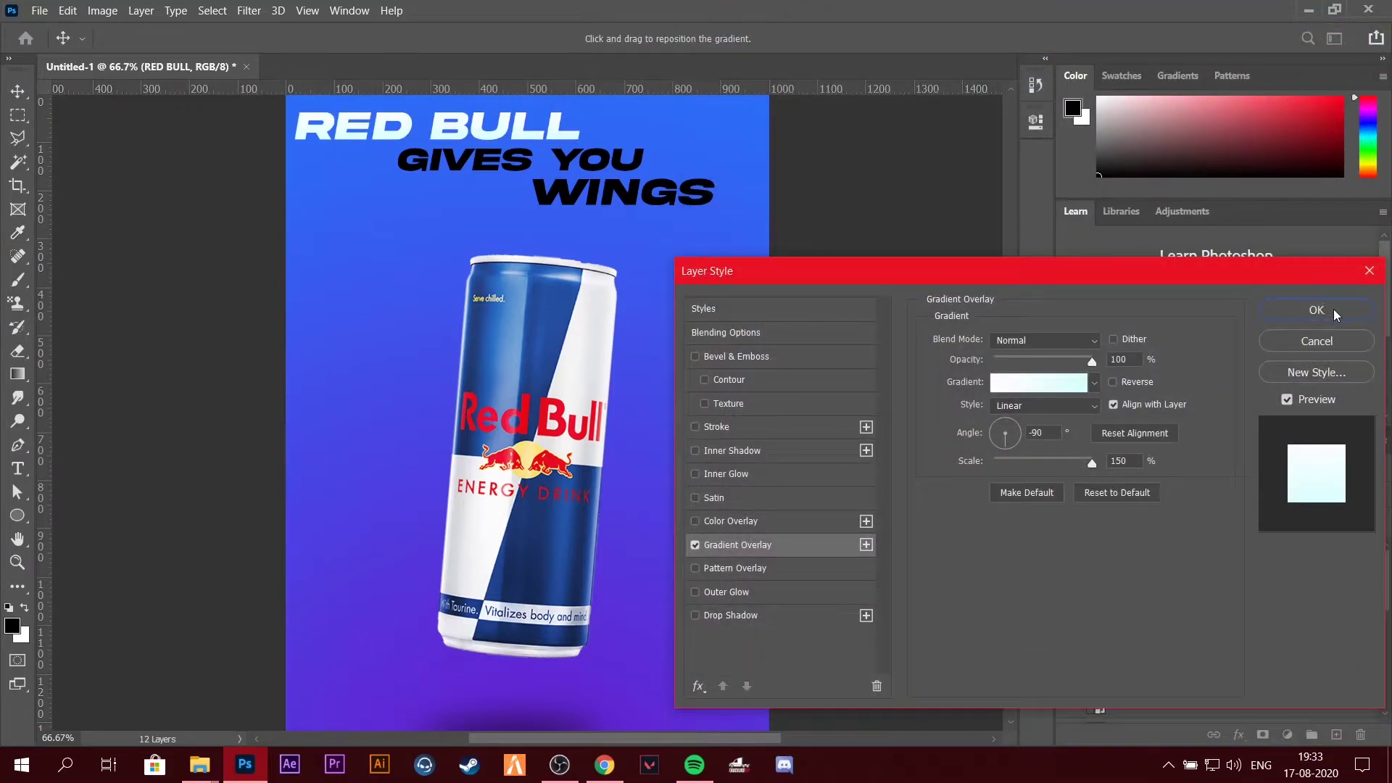
{"action": "left_click", "coordinate": [1316, 311]}
{"action": "left_click", "coordinate": [1154, 585]}
{"action": "key", "text": "ctrl+z"}
Give RED BULL a dark gray Gradient Overlay.
{"action": "right_click", "coordinate": [1218, 627]}
{"action": "left_click", "coordinate": [1225, 628]}
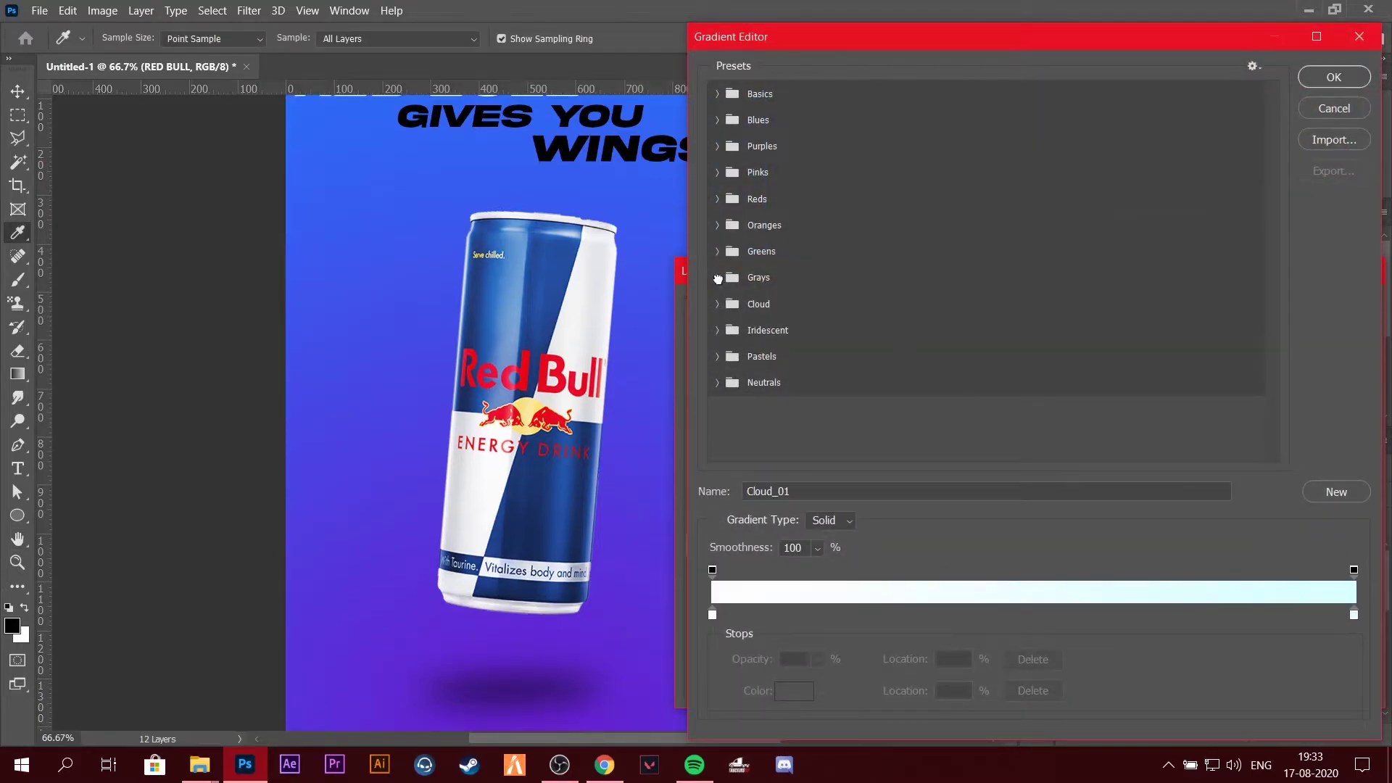
{"action": "left_click", "coordinate": [718, 278]}
{"action": "left_click", "coordinate": [1088, 305]}
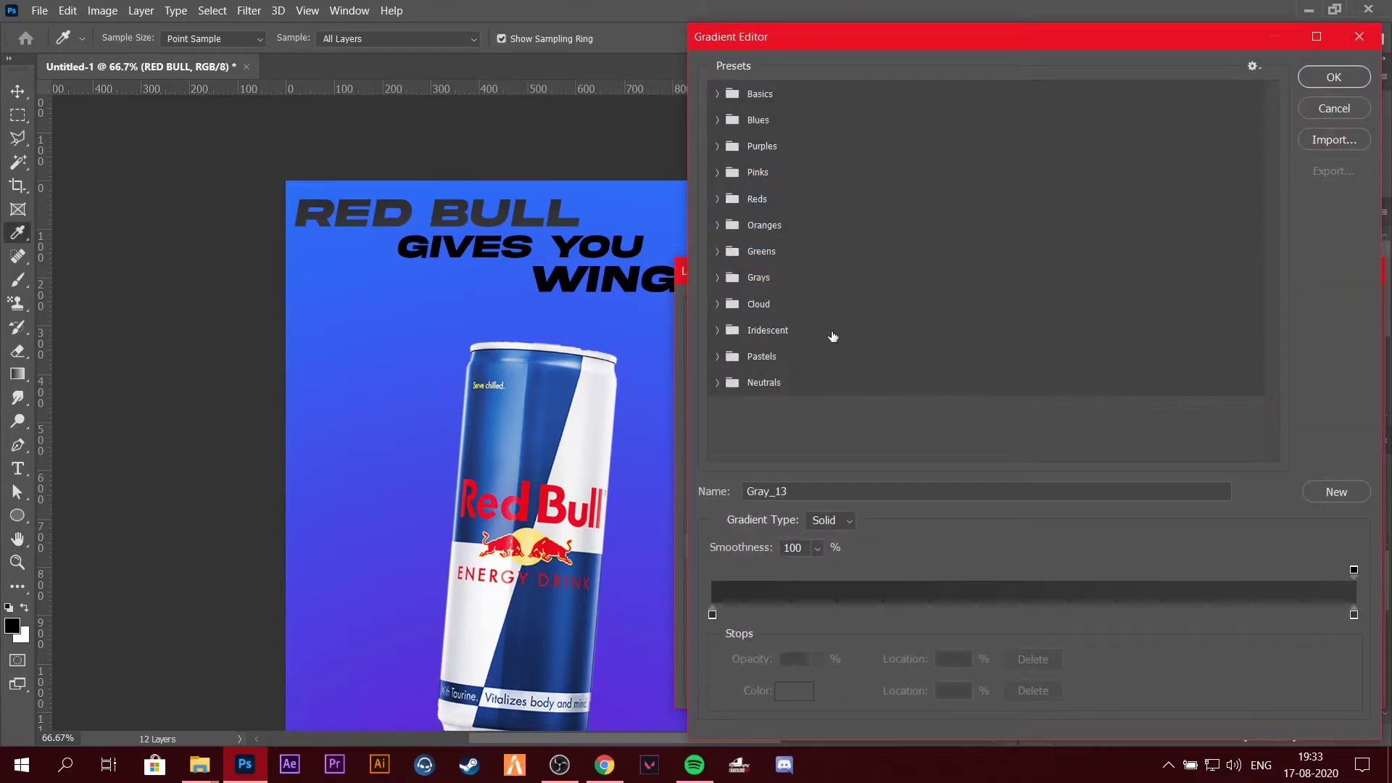
{"action": "left_click", "coordinate": [717, 278]}
{"action": "left_click", "coordinate": [1128, 307]}
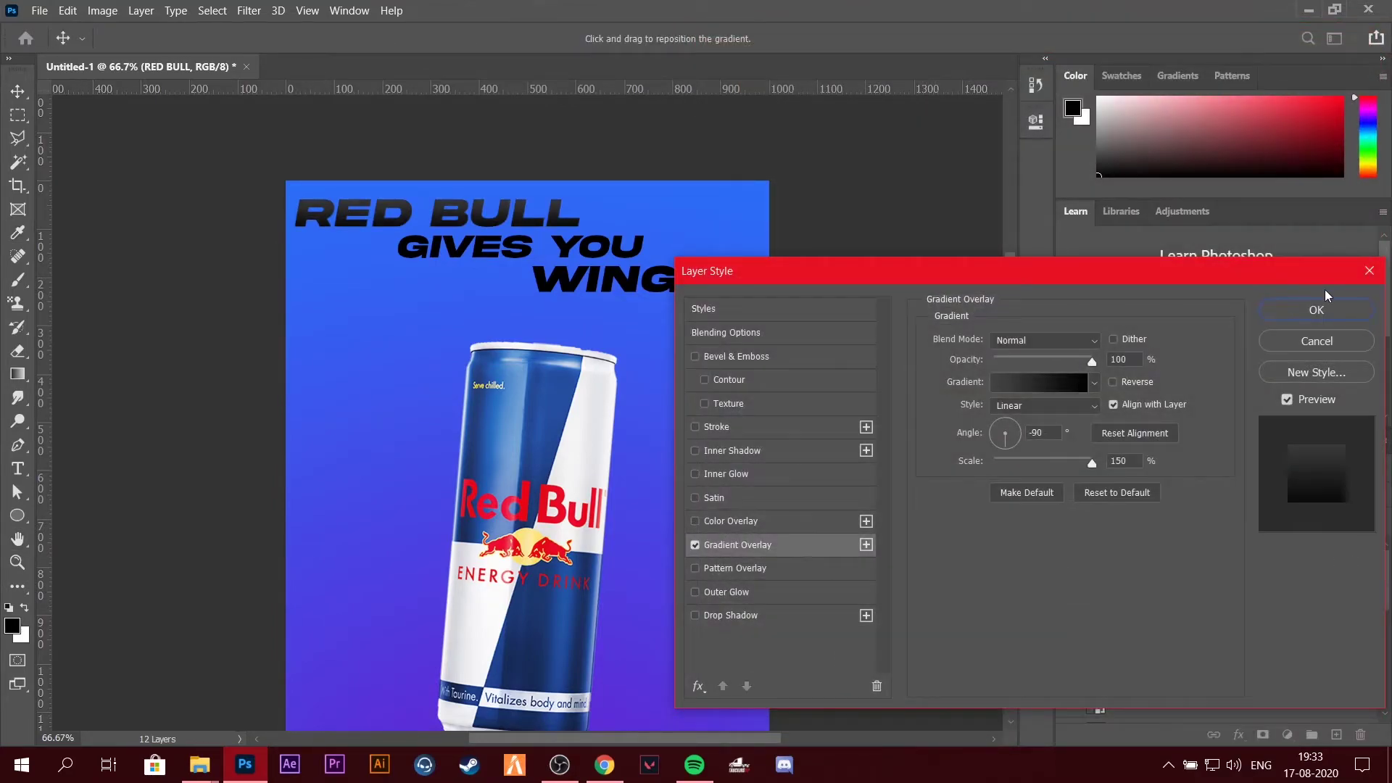
{"action": "left_click", "coordinate": [1232, 591]}
Give GIVES YOU a light, almost white Cloud Gradient Overlay.
{"action": "right_click", "coordinate": [1232, 591]}
{"action": "left_click", "coordinate": [1065, 24]}
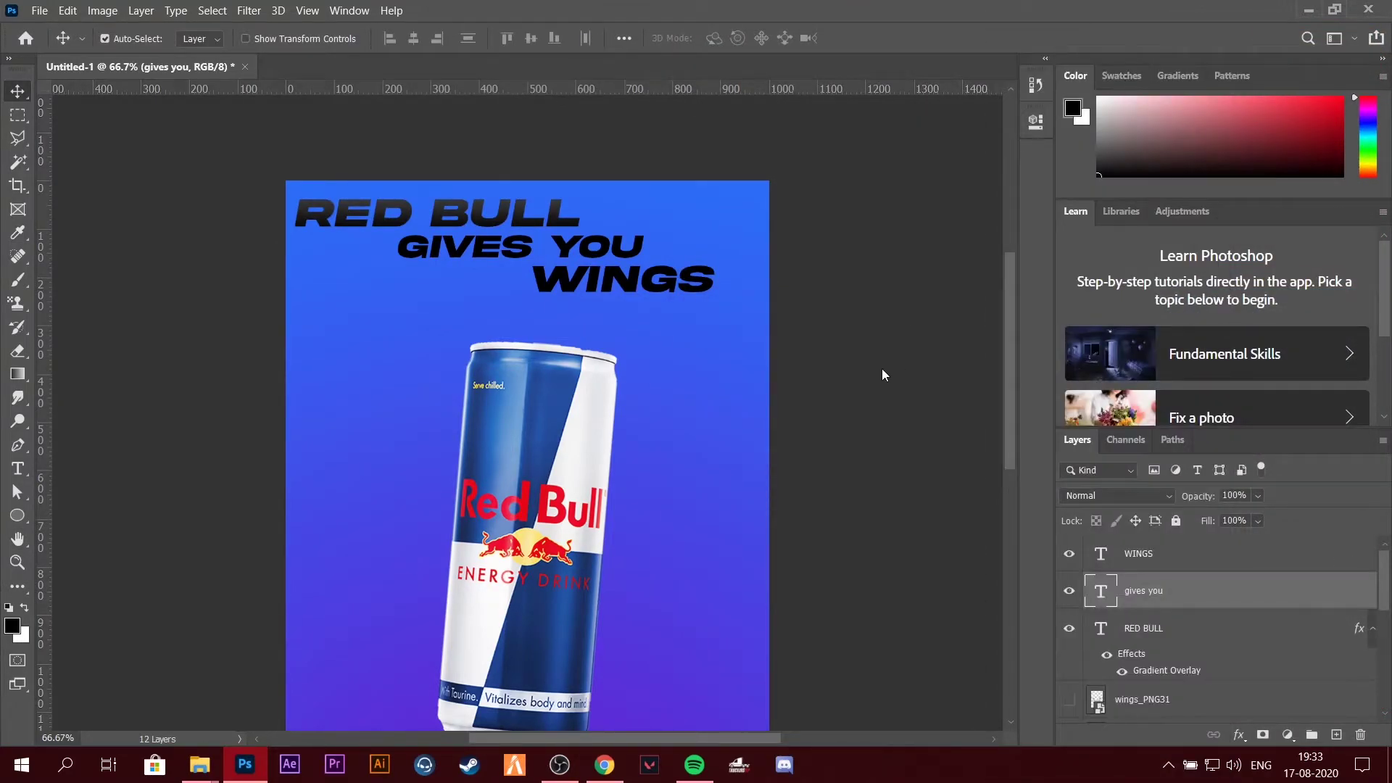
{"action": "left_click", "coordinate": [765, 549]}
{"action": "left_click", "coordinate": [1044, 385]}
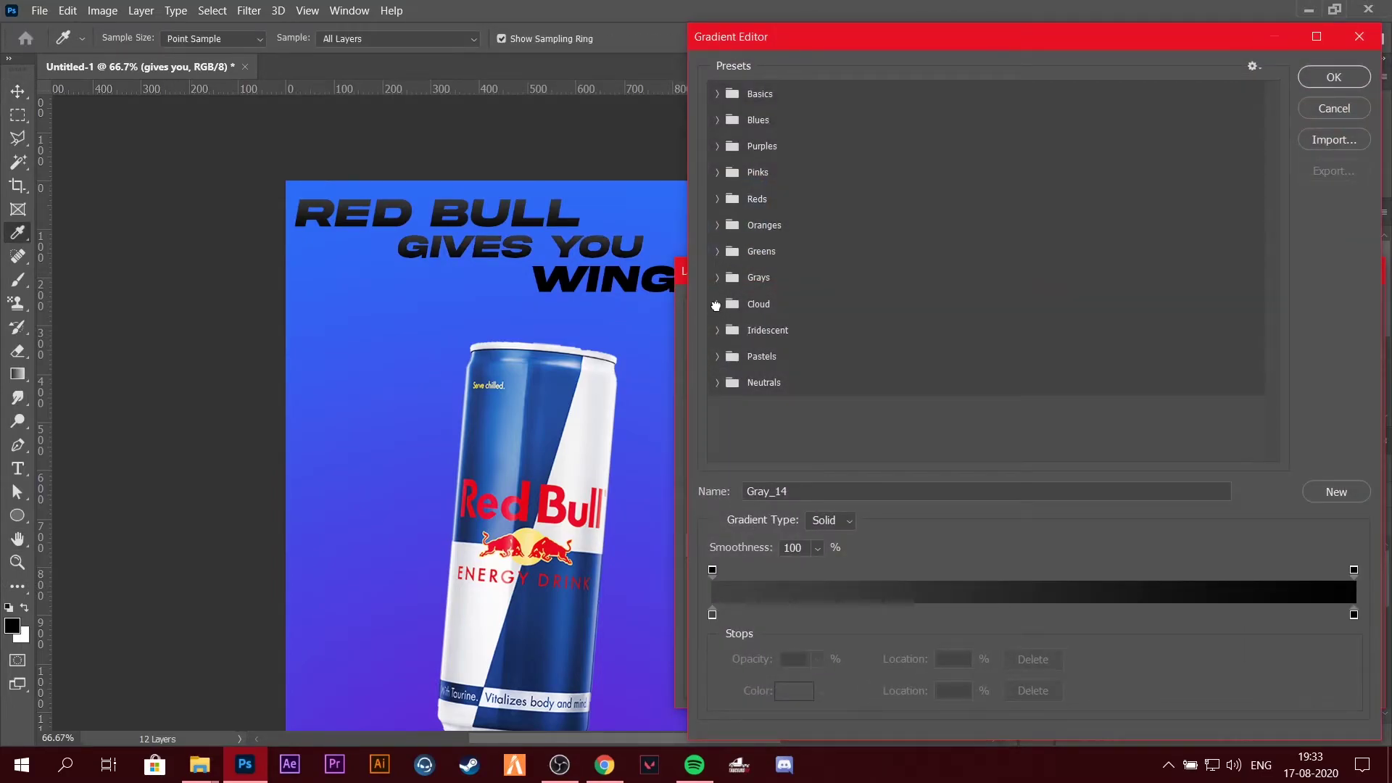
{"action": "left_click", "coordinate": [715, 305]}
{"action": "left_click", "coordinate": [798, 323]}
{"action": "left_click", "coordinate": [1333, 77]}
{"action": "left_click", "coordinate": [1336, 286]}
Give WINGS a dark Grays Gradient Overlay, then start a new text layer on the poster.
{"action": "left_click", "coordinate": [1190, 553]}
{"action": "right_click", "coordinate": [1190, 550]}
{"action": "left_click", "coordinate": [1066, 24]}
{"action": "left_click", "coordinate": [764, 544]}
{"action": "left_click", "coordinate": [1059, 381]}
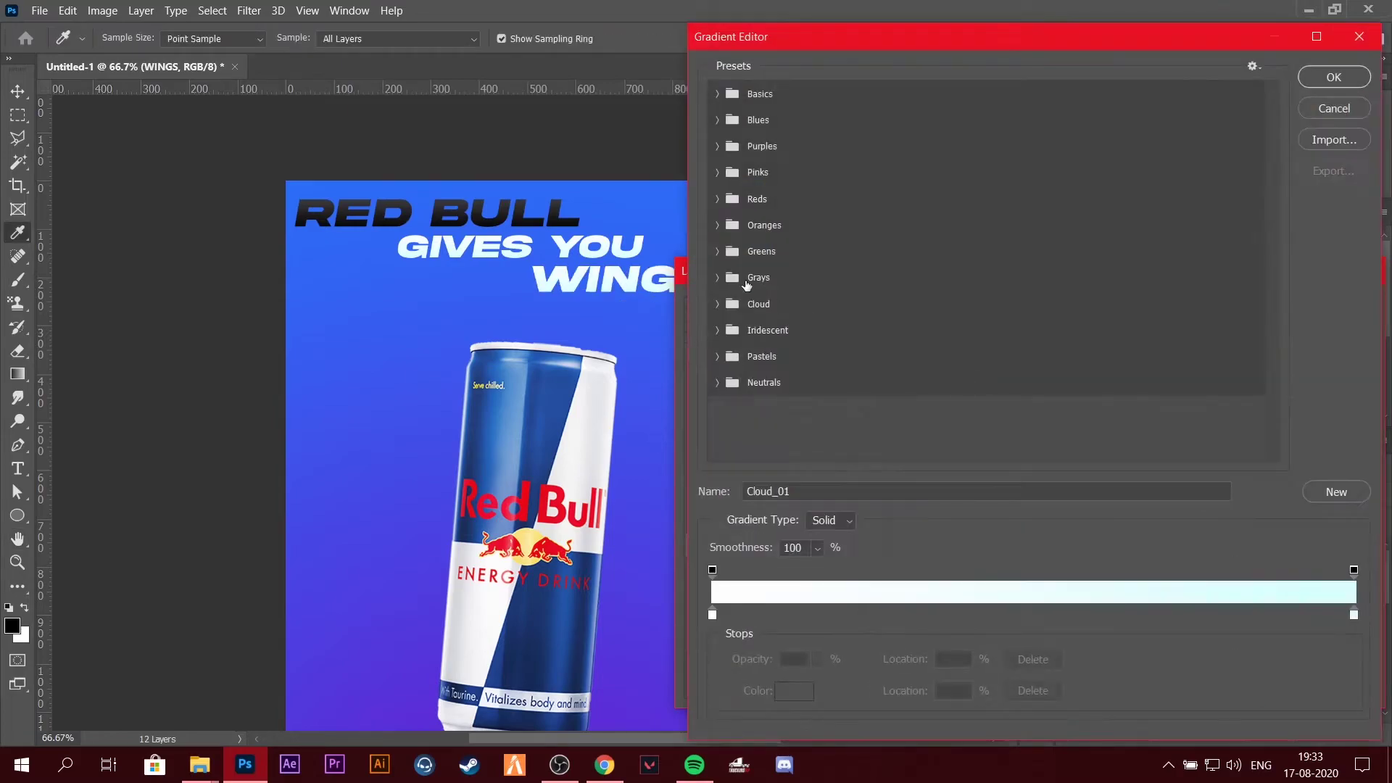
{"action": "left_click", "coordinate": [719, 282]}
{"action": "left_click", "coordinate": [1125, 303]}
{"action": "left_click", "coordinate": [1333, 77]}
{"action": "left_click", "coordinate": [1336, 308]}
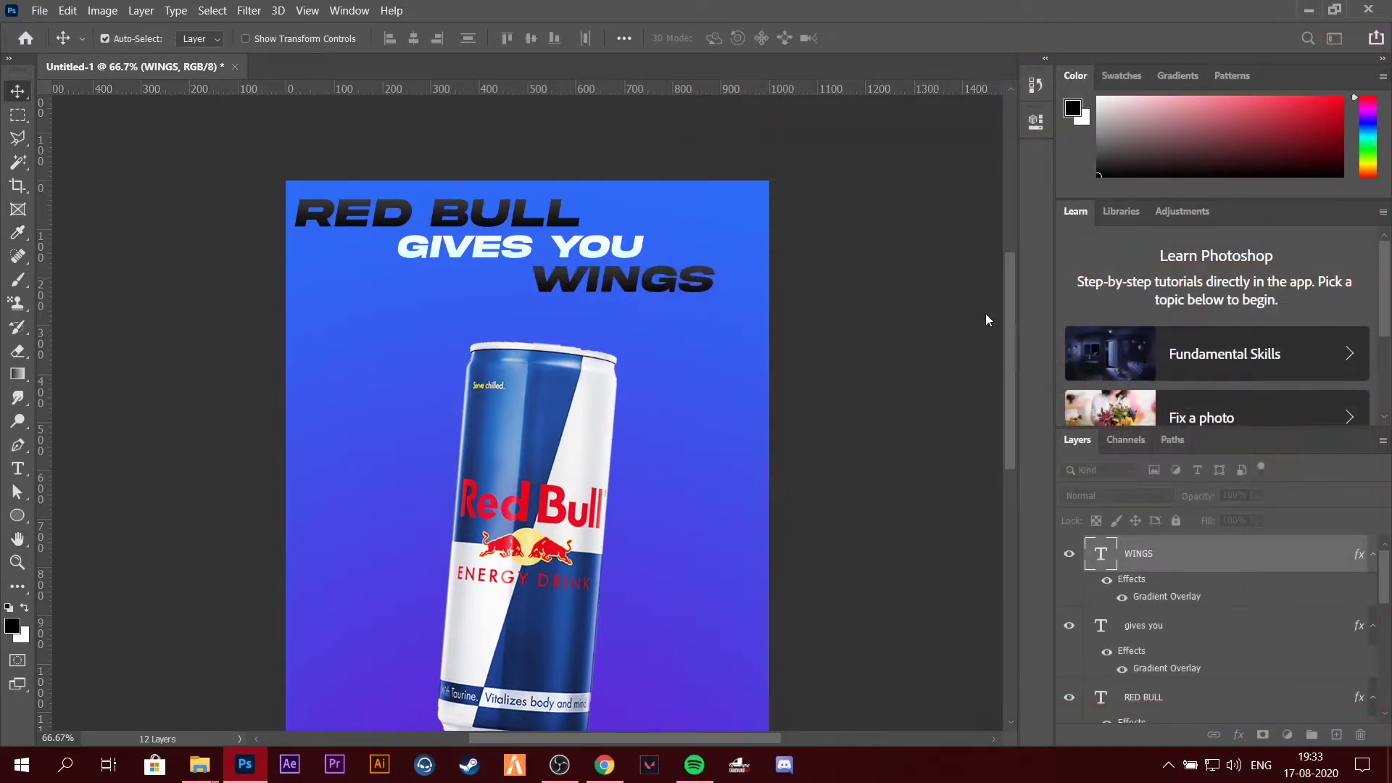
{"action": "scroll", "coordinate": [625, 355], "scroll_direction": "up", "scroll_amount": 2}
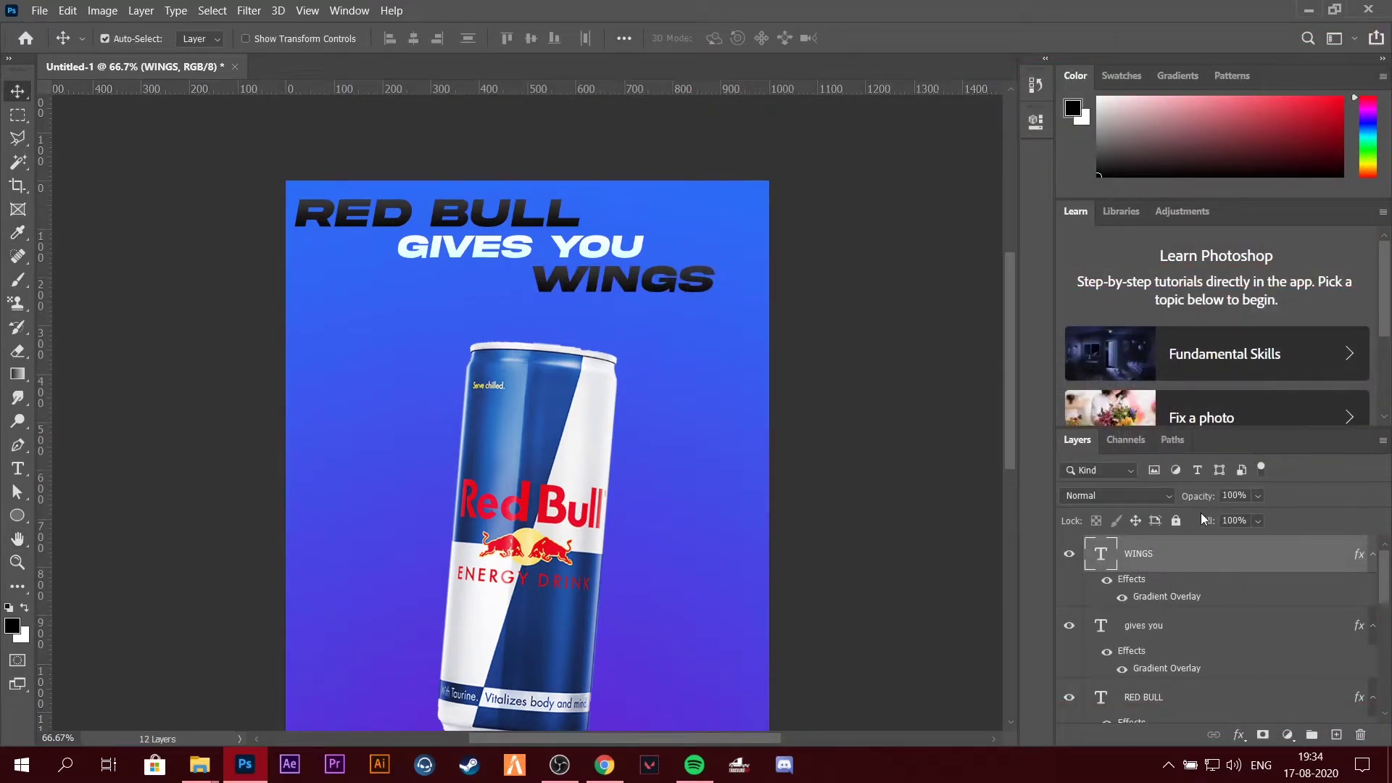
{"action": "left_click", "coordinate": [18, 468]}
{"action": "left_click", "coordinate": [319, 368]}
{"action": "type", "text": "RED BULL"}
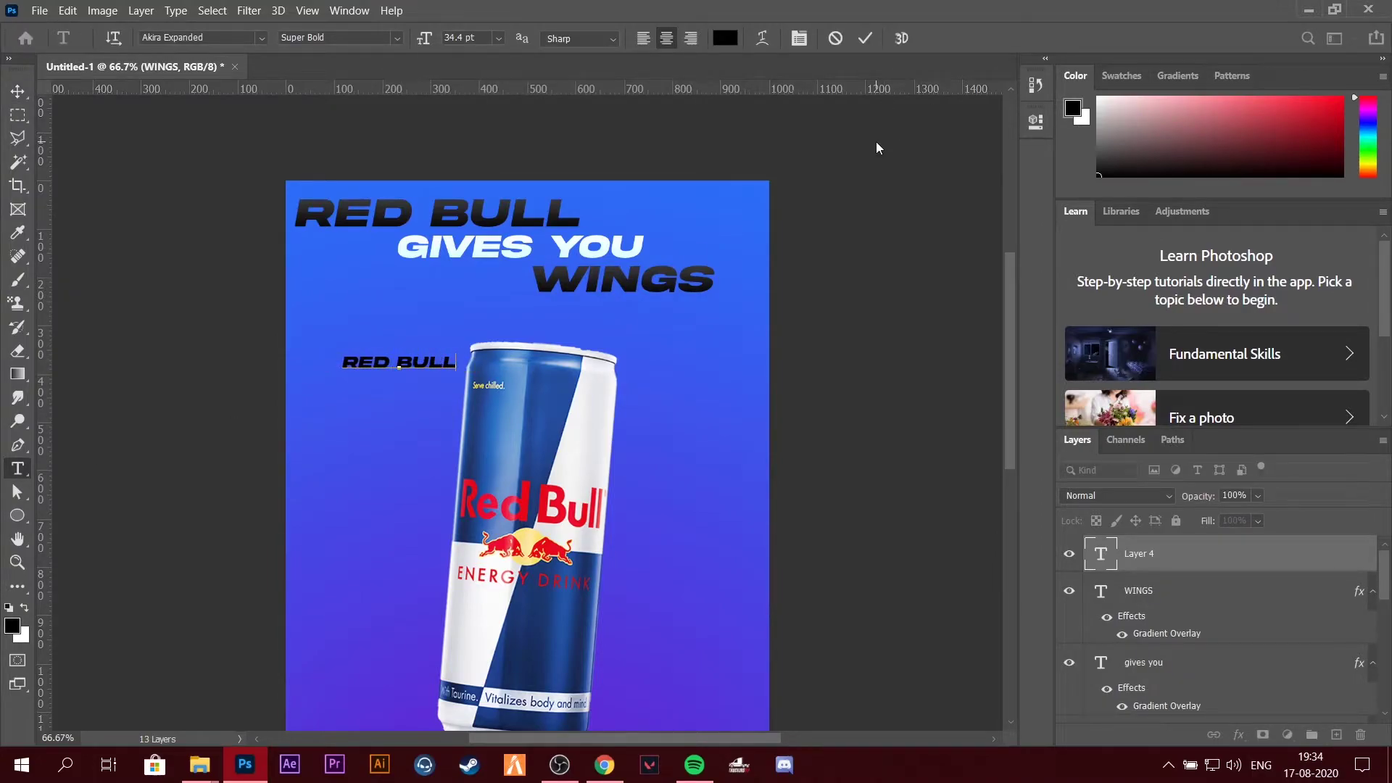
Enlarge the RED BULL text to span the poster width above the can.
{"action": "left_click", "coordinate": [864, 38]}
{"action": "key", "text": "ctrl+t"}
{"action": "mouse_move", "coordinate": [457, 371]}
{"action": "left_mouse_down"}
{"action": "mouse_move", "coordinate": [551, 386]}
{"action": "mouse_move", "coordinate": [590, 350]}
{"action": "left_mouse_up"}
{"action": "left_click_drag", "start_coordinate": [680, 340], "coordinate": [766, 338]}
{"action": "left_click_drag", "start_coordinate": [622, 340], "coordinate": [627, 336]}
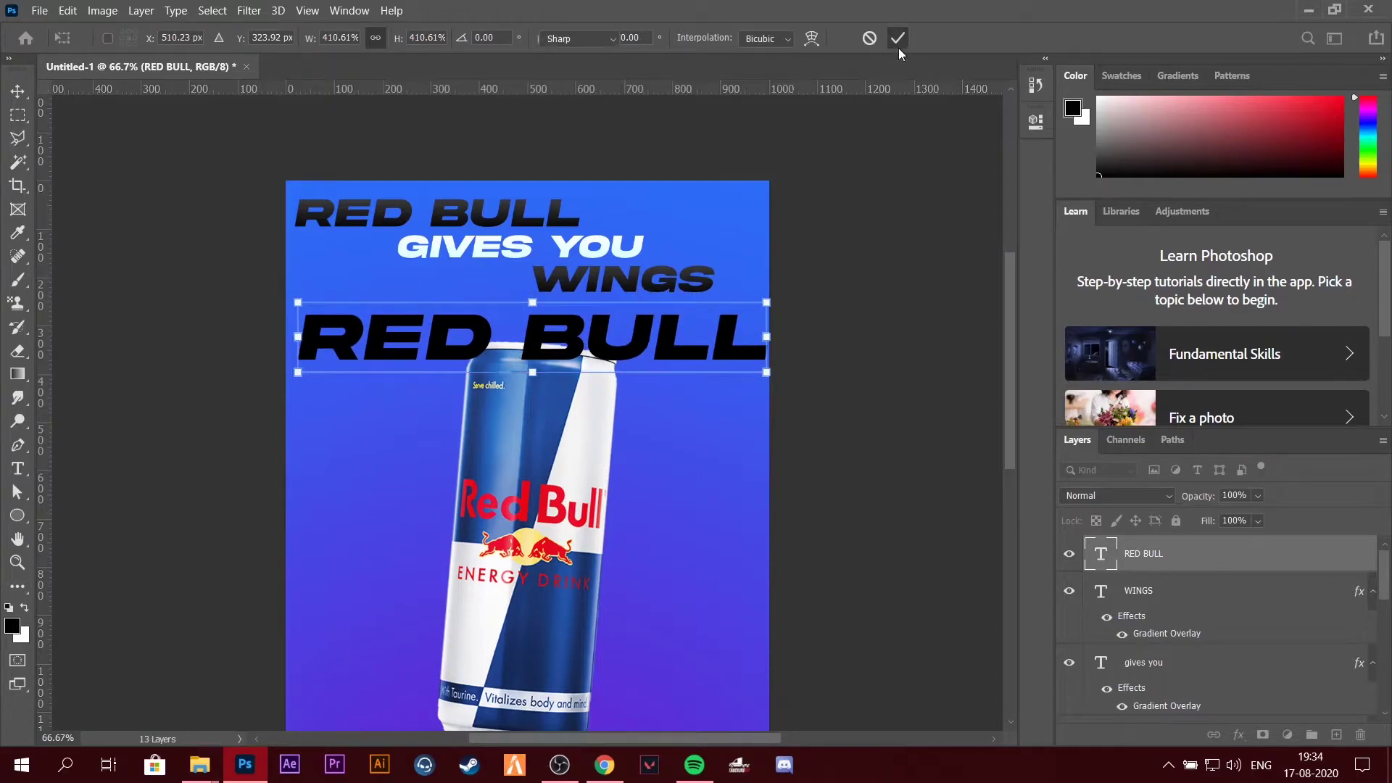
{"action": "left_click", "coordinate": [897, 37]}
Give the RED BULL text a purple-to-blue Gradient Overlay from the Blues presets.
{"action": "right_click", "coordinate": [1189, 553]}
{"action": "left_click", "coordinate": [1004, 22]}
{"action": "left_click", "coordinate": [737, 545]}
{"action": "left_click", "coordinate": [1032, 391]}
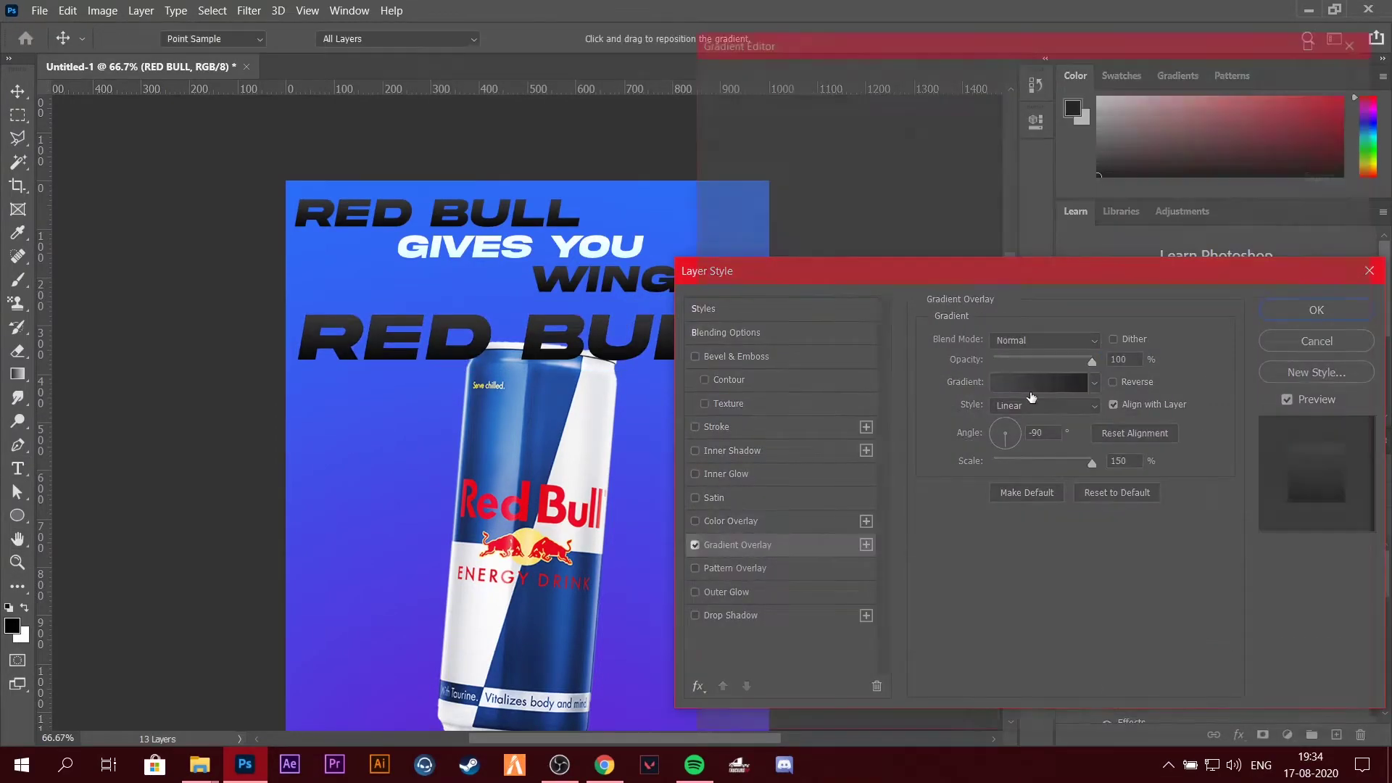
{"action": "left_click", "coordinate": [717, 120]}
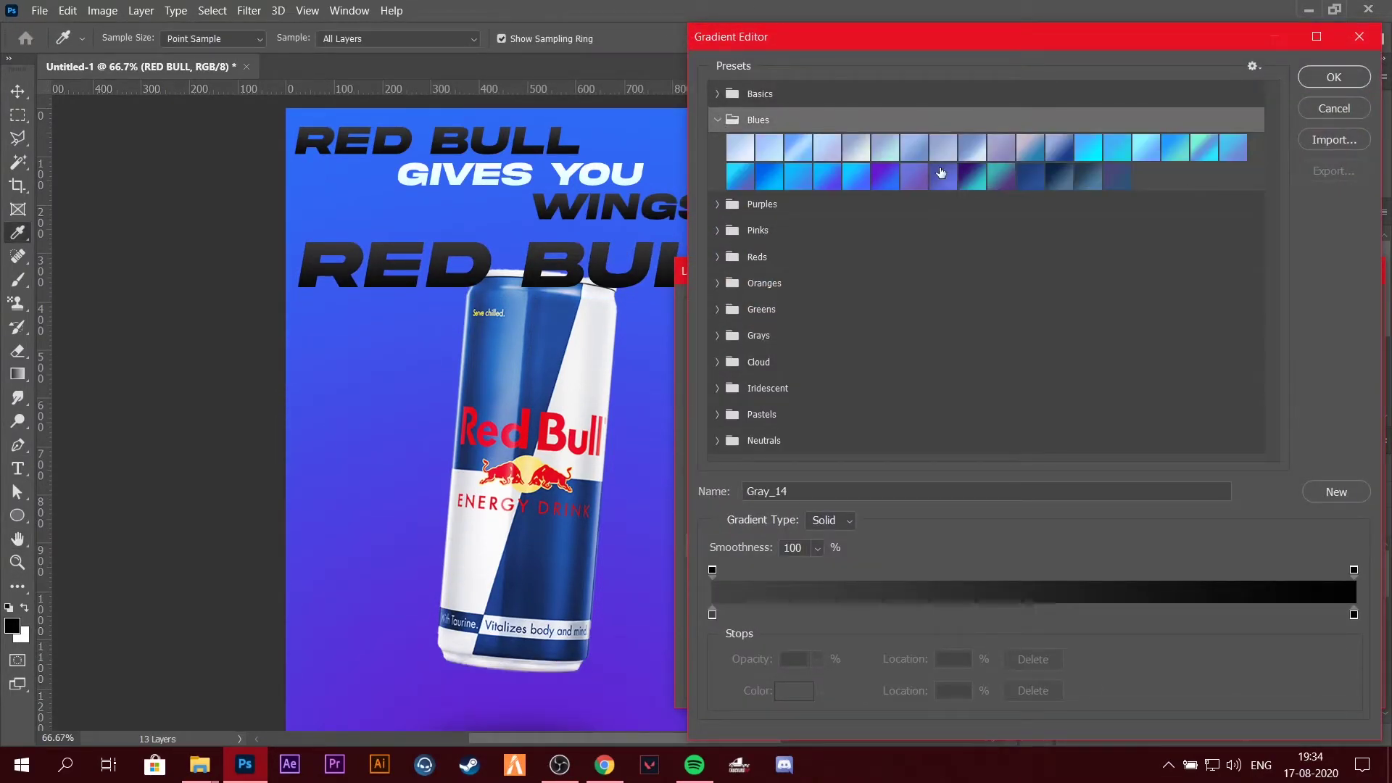
{"action": "left_click", "coordinate": [855, 176]}
{"action": "left_click", "coordinate": [896, 176]}
{"action": "left_click", "coordinate": [1334, 77]}
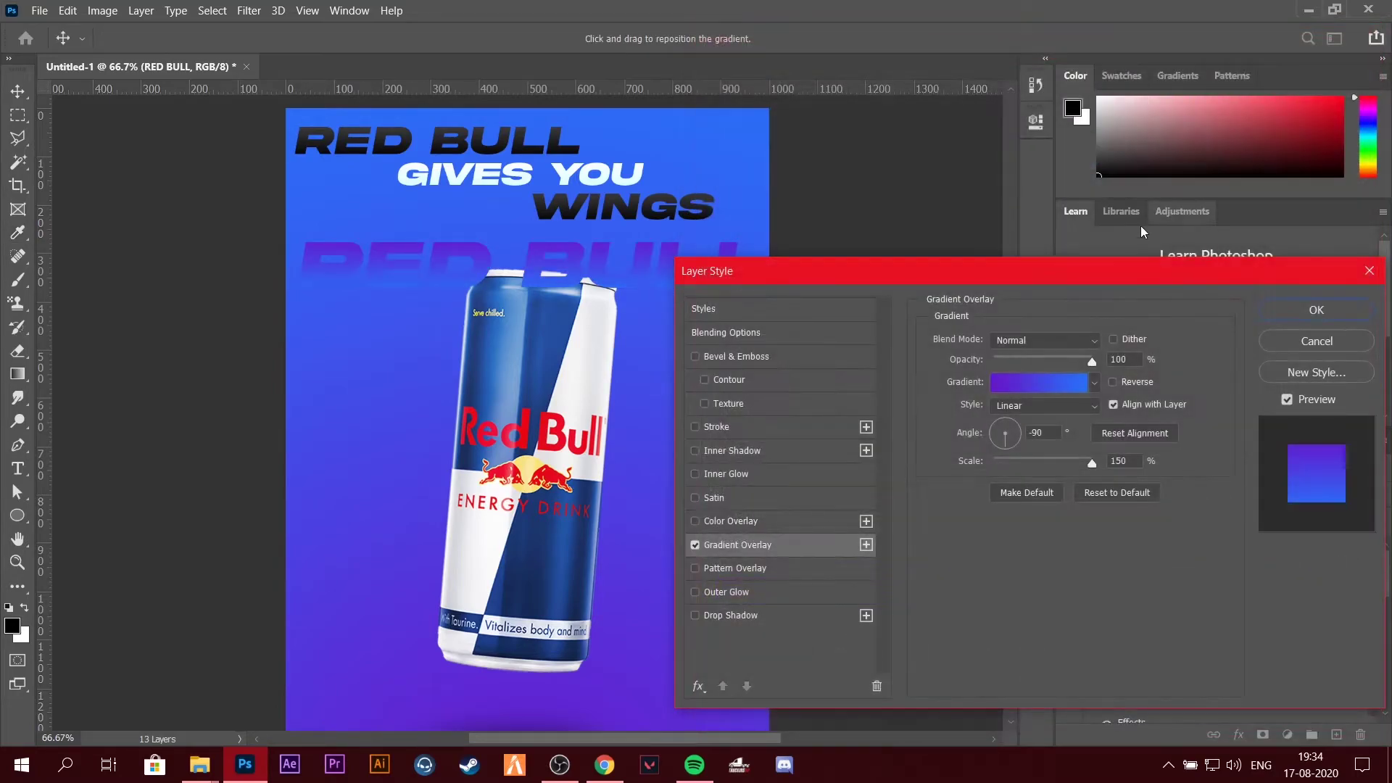
{"action": "key", "text": "Return"}
Nudge the gradient RED BULL into place and make its first duplicate row.
{"action": "left_click_drag", "start_coordinate": [553, 262], "coordinate": [555, 328]}
{"action": "key", "text": "ctrl+j"}
{"action": "key", "text": "ctrl+t"}
{"action": "key", "text": "Return"}
{"action": "key", "text": "ctrl+n"}
{"action": "key", "text": "Escape"}
Add the third, fourth and fifth RED BULL rows, each moved lower down the poster.
{"action": "key", "text": "ctrl+j"}
{"action": "key", "text": "ctrl+t"}
{"action": "key", "text": "shift+Down"}
{"action": "key", "text": "shift+Down"}
{"action": "key", "text": "shift+Down"}
{"action": "key", "text": "Return"}
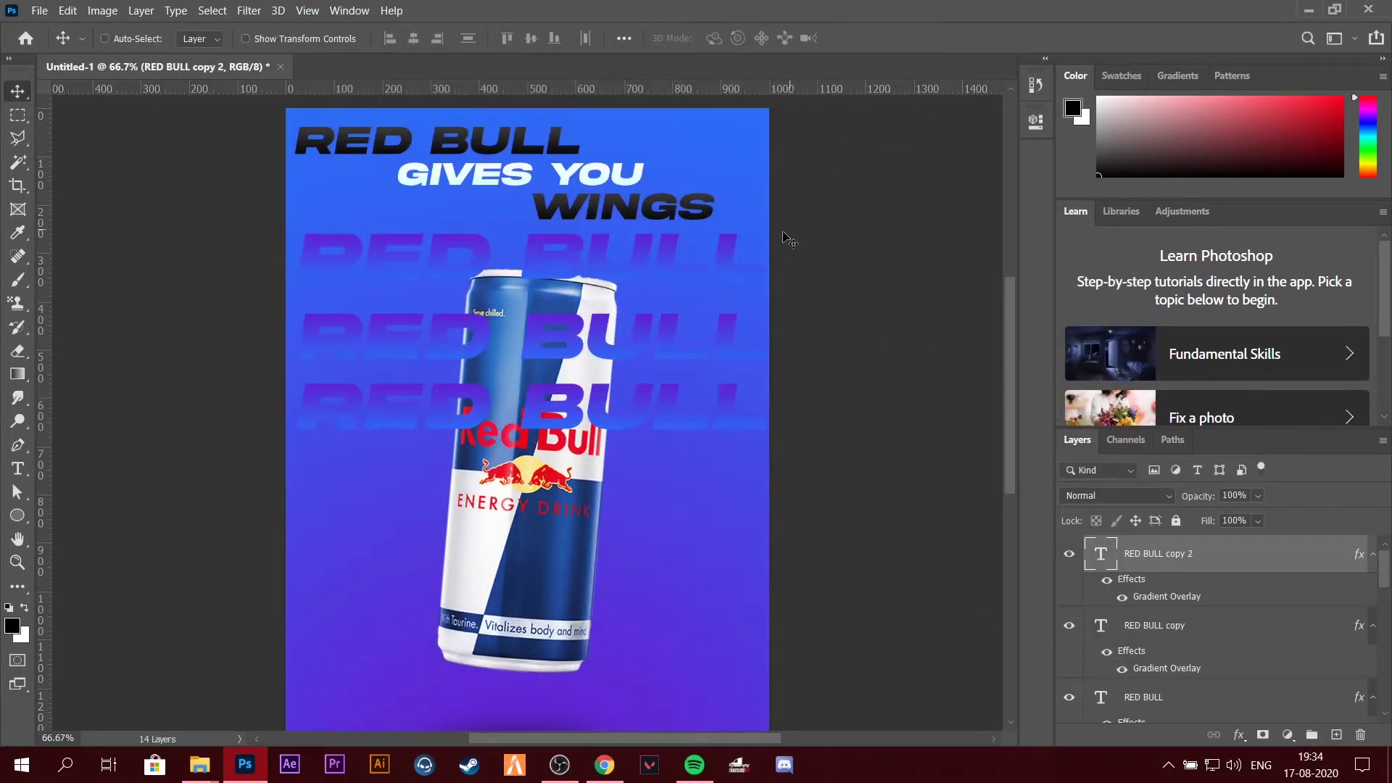
{"action": "key", "text": "ctrl+t"}
{"action": "left_click_drag", "start_coordinate": [625, 403], "coordinate": [623, 537]}
{"action": "left_click", "coordinate": [901, 38]}
{"action": "key", "text": "ctrl+t"}
{"action": "left_click", "coordinate": [901, 38]}
Add a sixth RED BULL row further down the poster.
{"action": "key", "text": "t"}
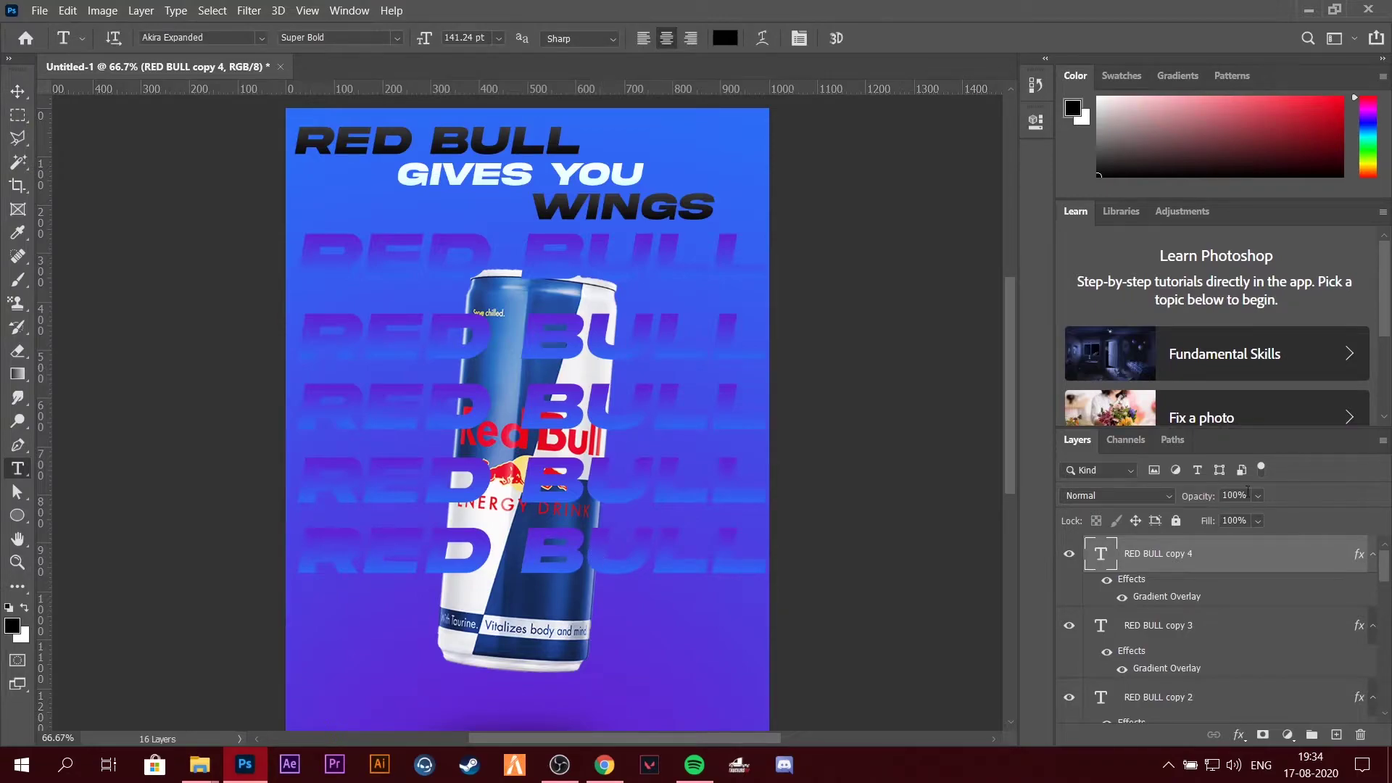
{"action": "double_click", "coordinate": [1240, 548]}
{"action": "left_click", "coordinate": [1368, 267]}
{"action": "key", "text": "ctrl+j"}
{"action": "key", "text": "ctrl+t"}
{"action": "left_click_drag", "start_coordinate": [573, 575], "coordinate": [572, 668]}
{"action": "key", "text": "Return"}
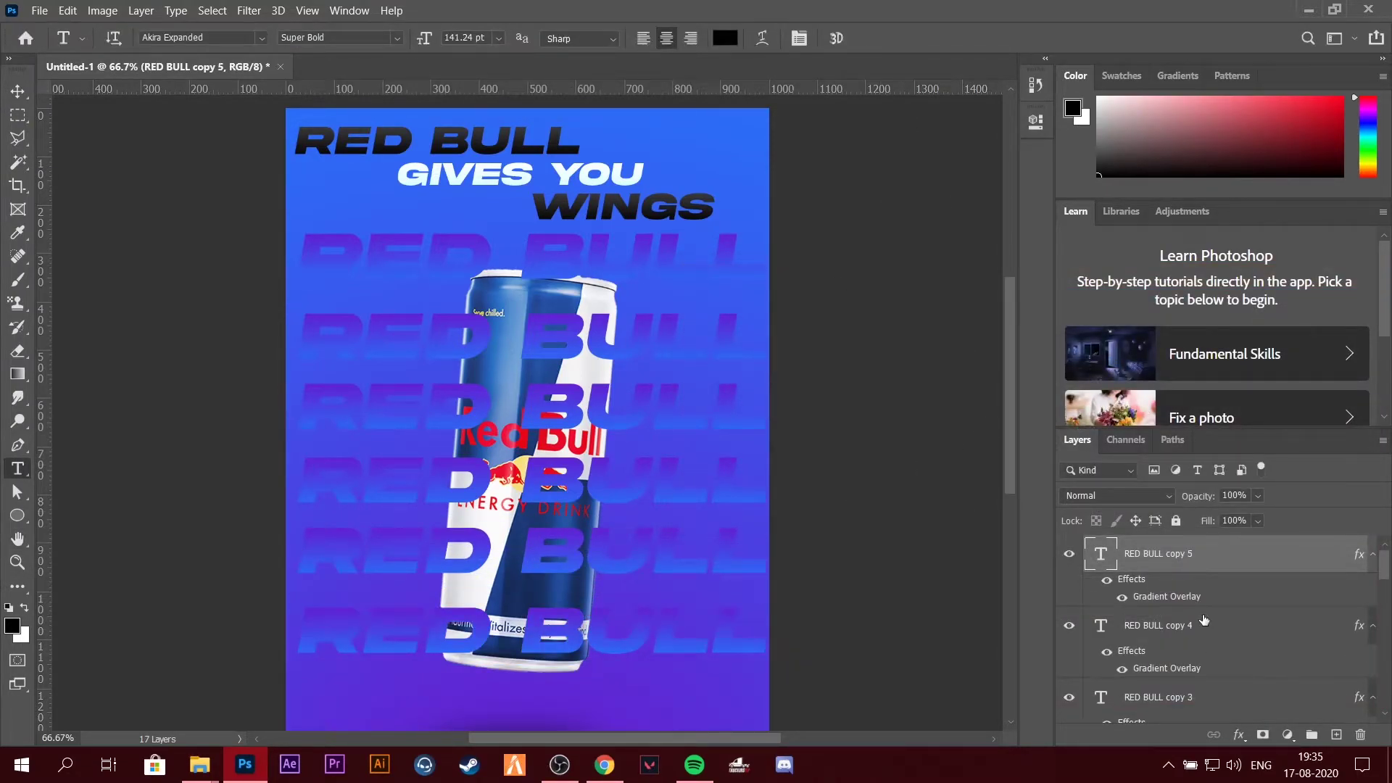
Gather the six RED BULL rows into Group 1.
{"action": "scroll", "coordinate": [1201, 626], "scroll_direction": "down", "scroll_amount": 5}
{"action": "scroll", "coordinate": [1201, 625], "scroll_direction": "up", "scroll_amount": 1}
{"action": "scroll", "coordinate": [1176, 635], "scroll_direction": "down", "scroll_amount": 1}
{"action": "scroll", "coordinate": [1203, 609], "scroll_direction": "up", "scroll_amount": 4}
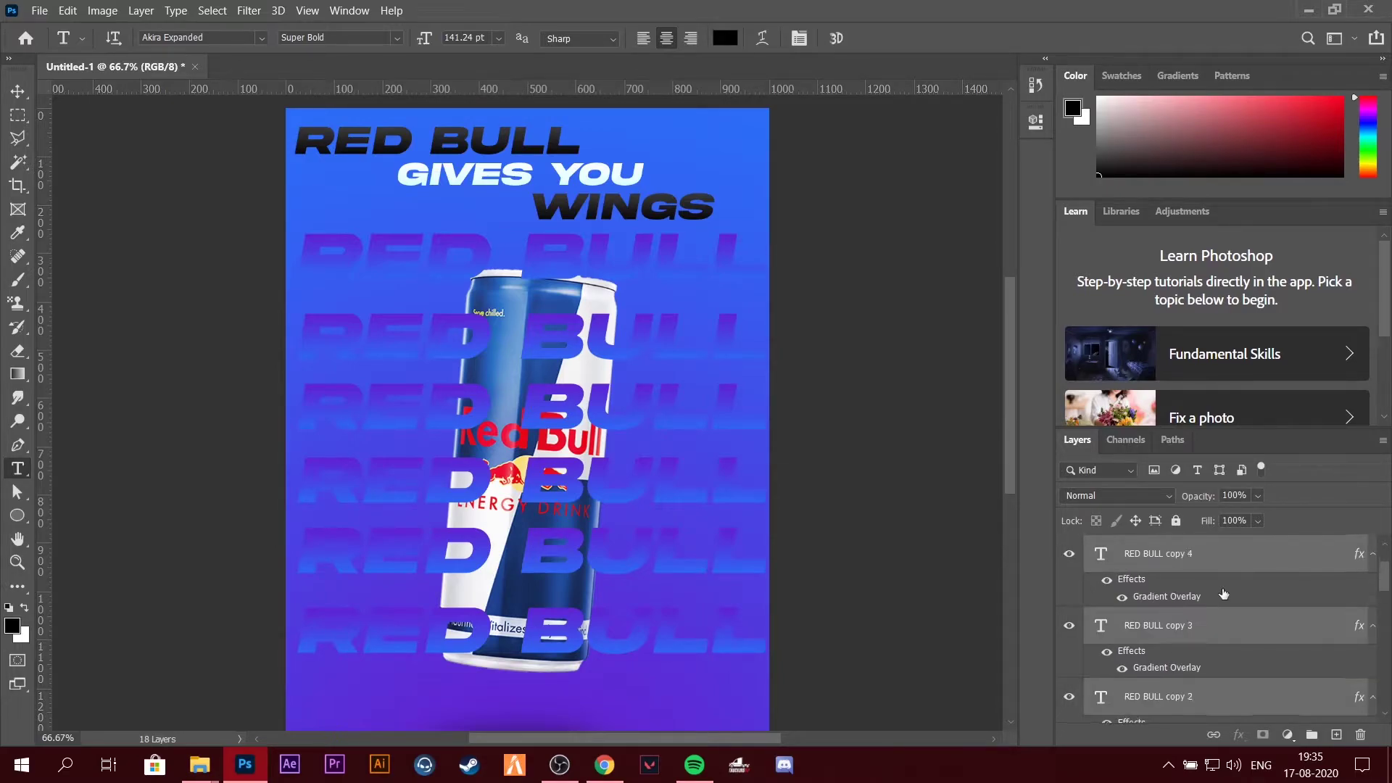
{"action": "left_click", "coordinate": [1317, 736]}
{"action": "left_click", "coordinate": [1068, 545]}
Move the RED BULL group below the can layer so the rows sit behind it.
{"action": "left_click_drag", "start_coordinate": [1159, 552], "coordinate": [1274, 710]}
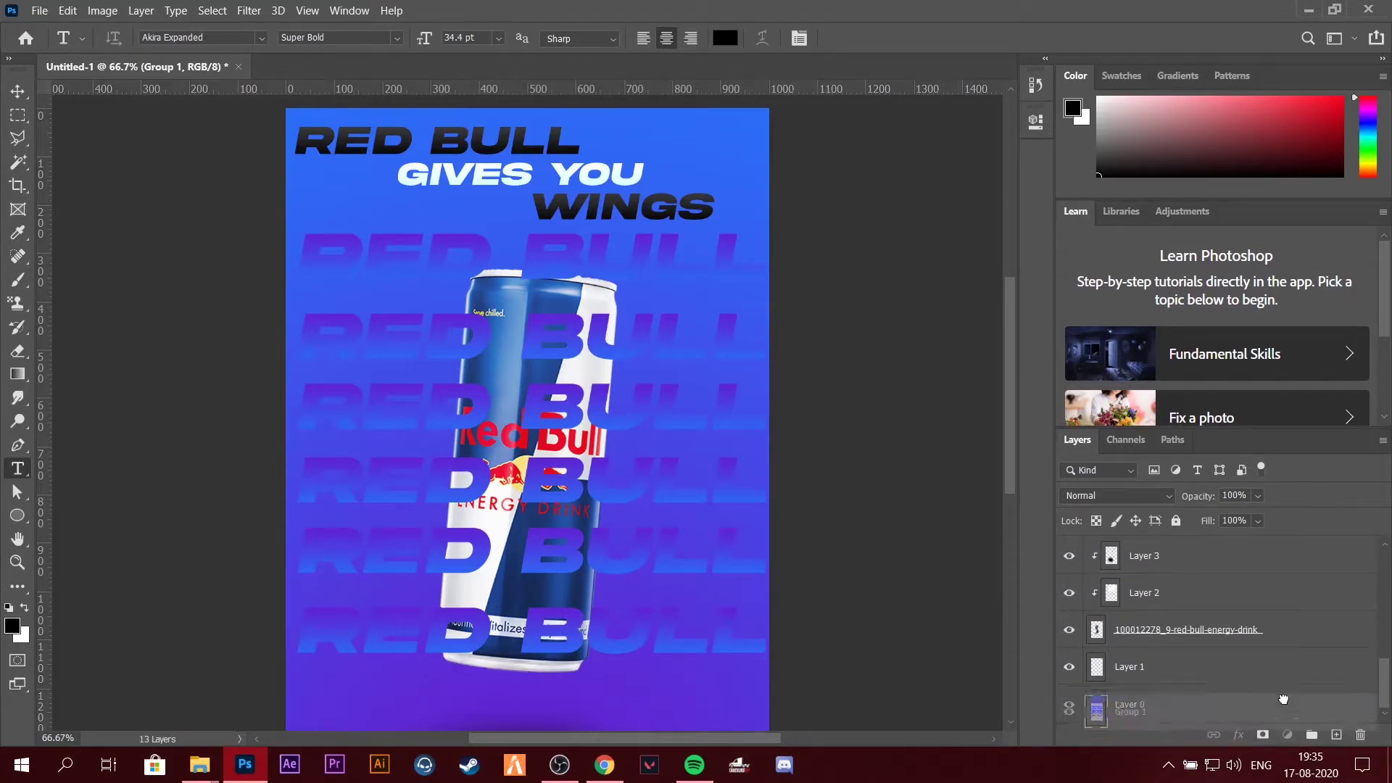
{"action": "mouse_move", "coordinate": [1275, 710]}
{"action": "left_mouse_down"}
{"action": "mouse_move", "coordinate": [1208, 600]}
{"action": "mouse_move", "coordinate": [1174, 684]}
{"action": "left_mouse_up"}
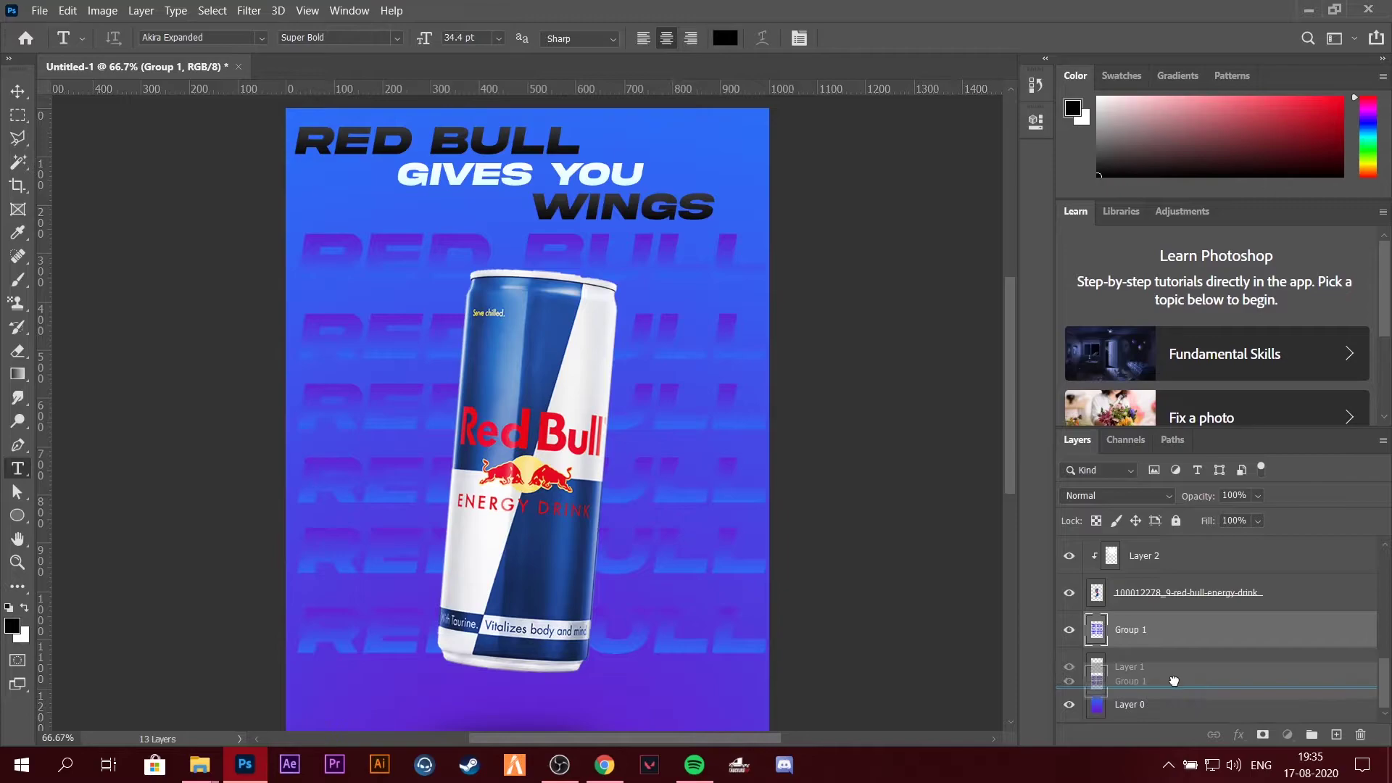
{"action": "left_click", "coordinate": [16, 85]}
{"action": "left_click", "coordinate": [1096, 626]}
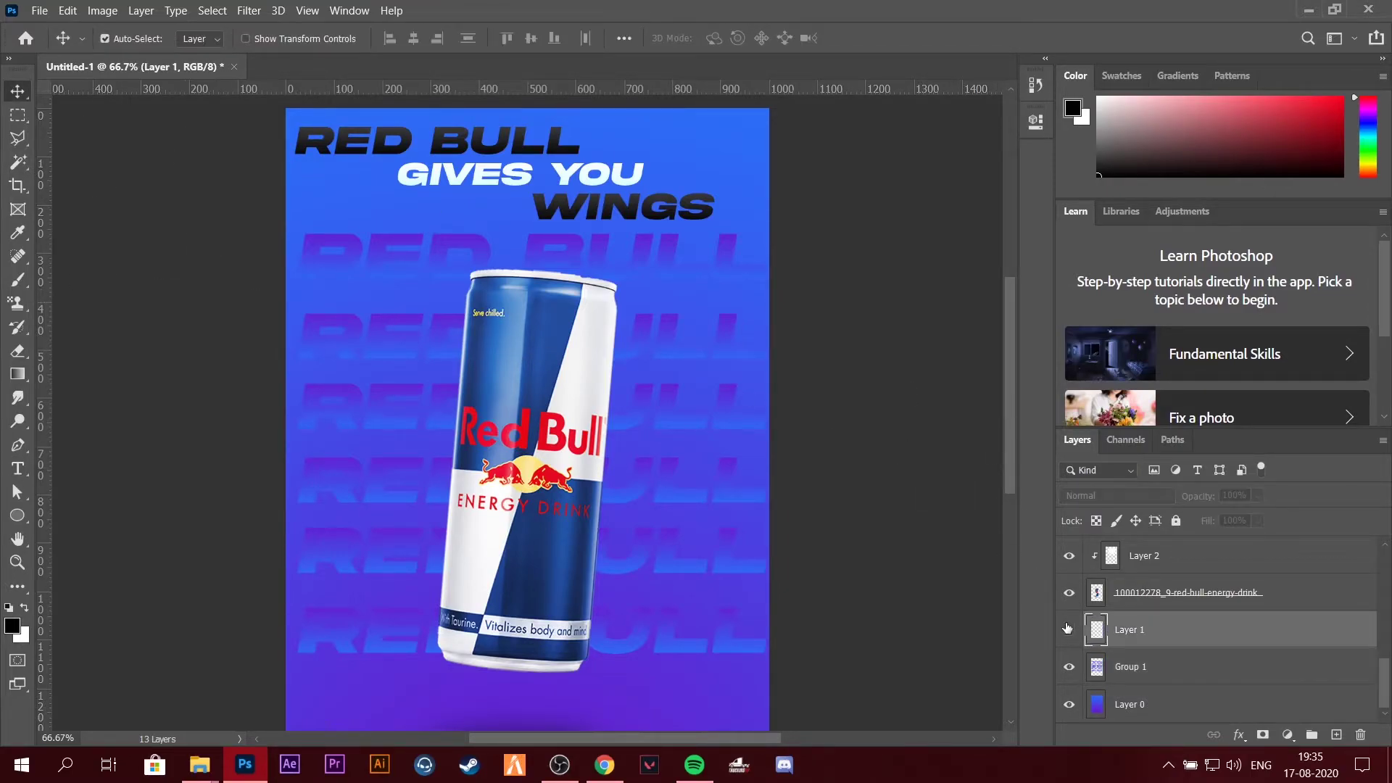
{"action": "scroll", "coordinate": [556, 355], "scroll_direction": "down", "scroll_amount": 2}
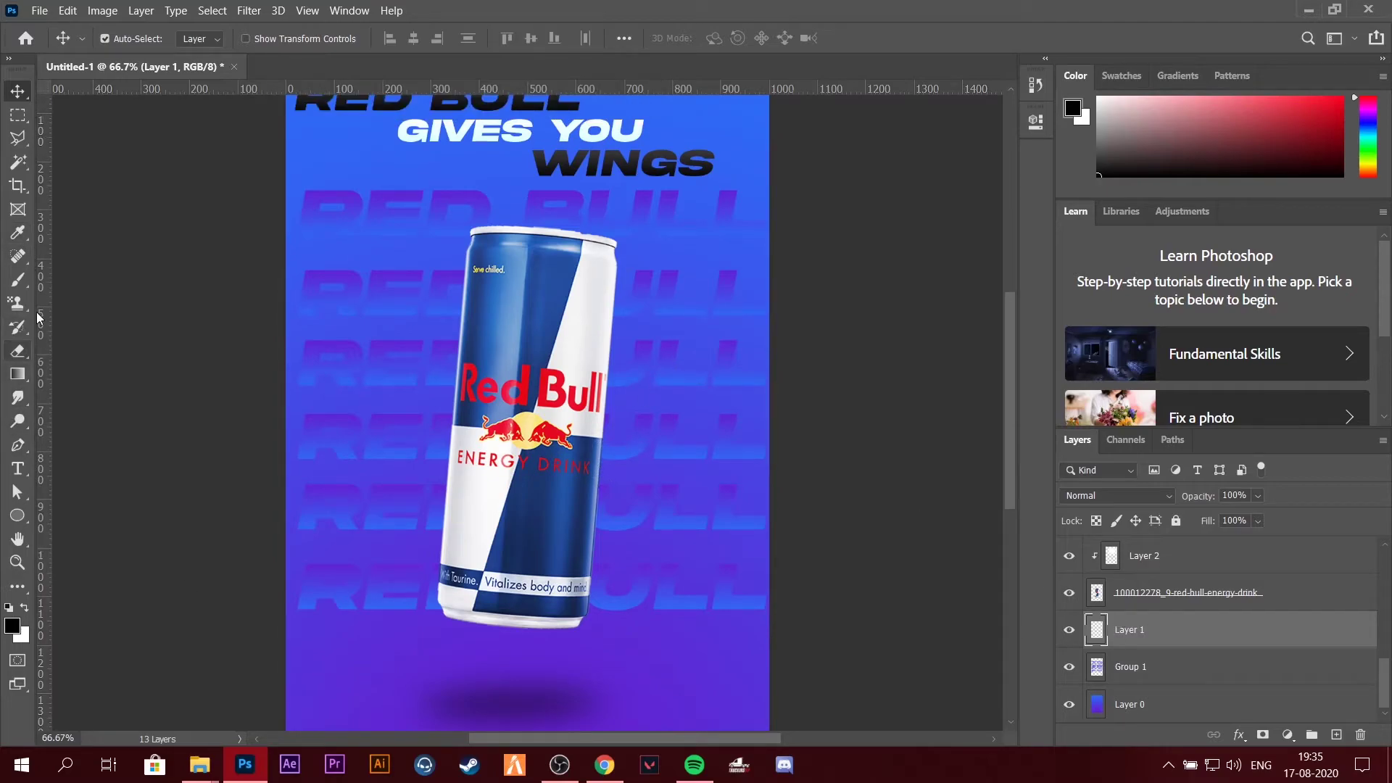
Erase the lower RED BULL rows in Group 1 with a 448 px eraser.
{"action": "left_click", "coordinate": [17, 351]}
{"action": "left_click", "coordinate": [131, 38]}
{"action": "left_click_drag", "start_coordinate": [174, 72], "coordinate": [203, 72]}
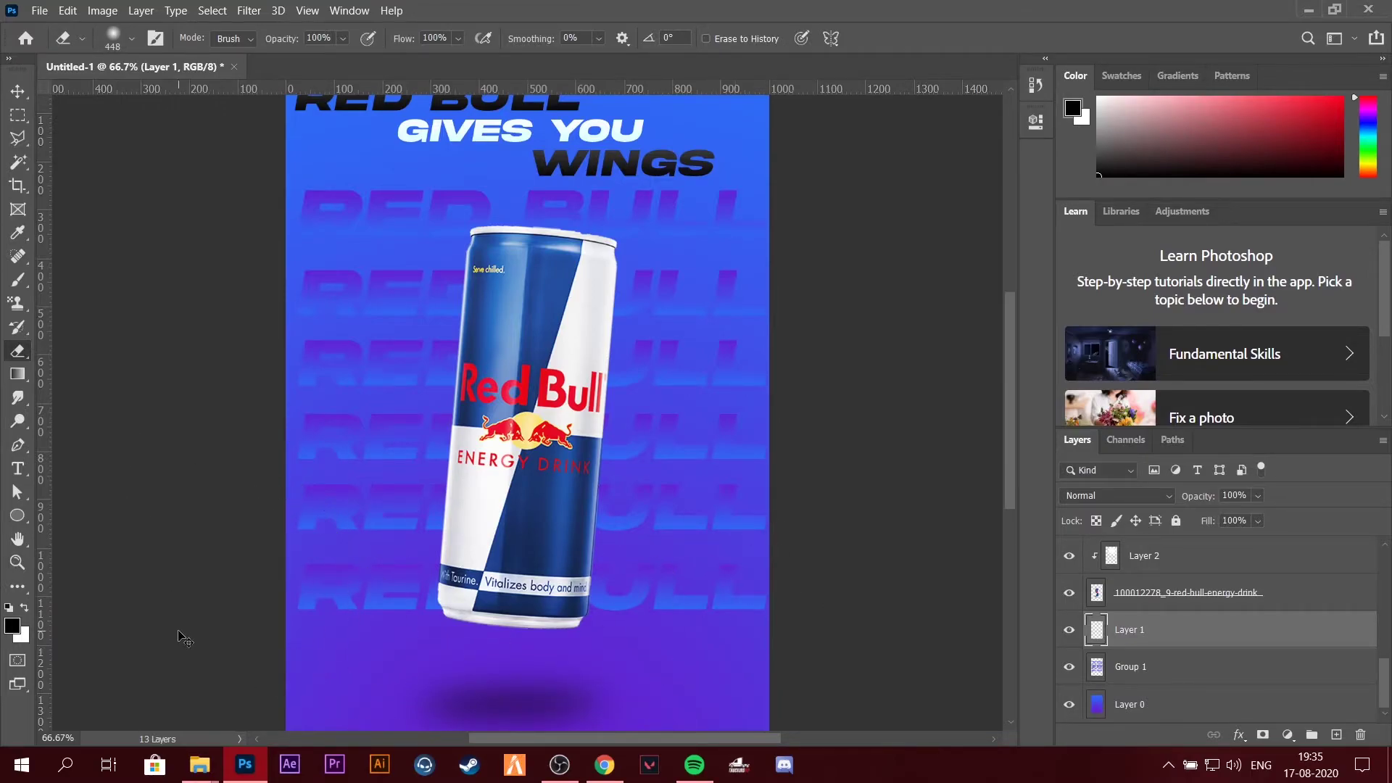
{"action": "left_click", "coordinate": [1187, 671]}
{"action": "mouse_move", "coordinate": [713, 545]}
{"action": "left_mouse_down"}
{"action": "mouse_move", "coordinate": [720, 435]}
{"action": "mouse_move", "coordinate": [344, 532]}
{"action": "left_mouse_up"}
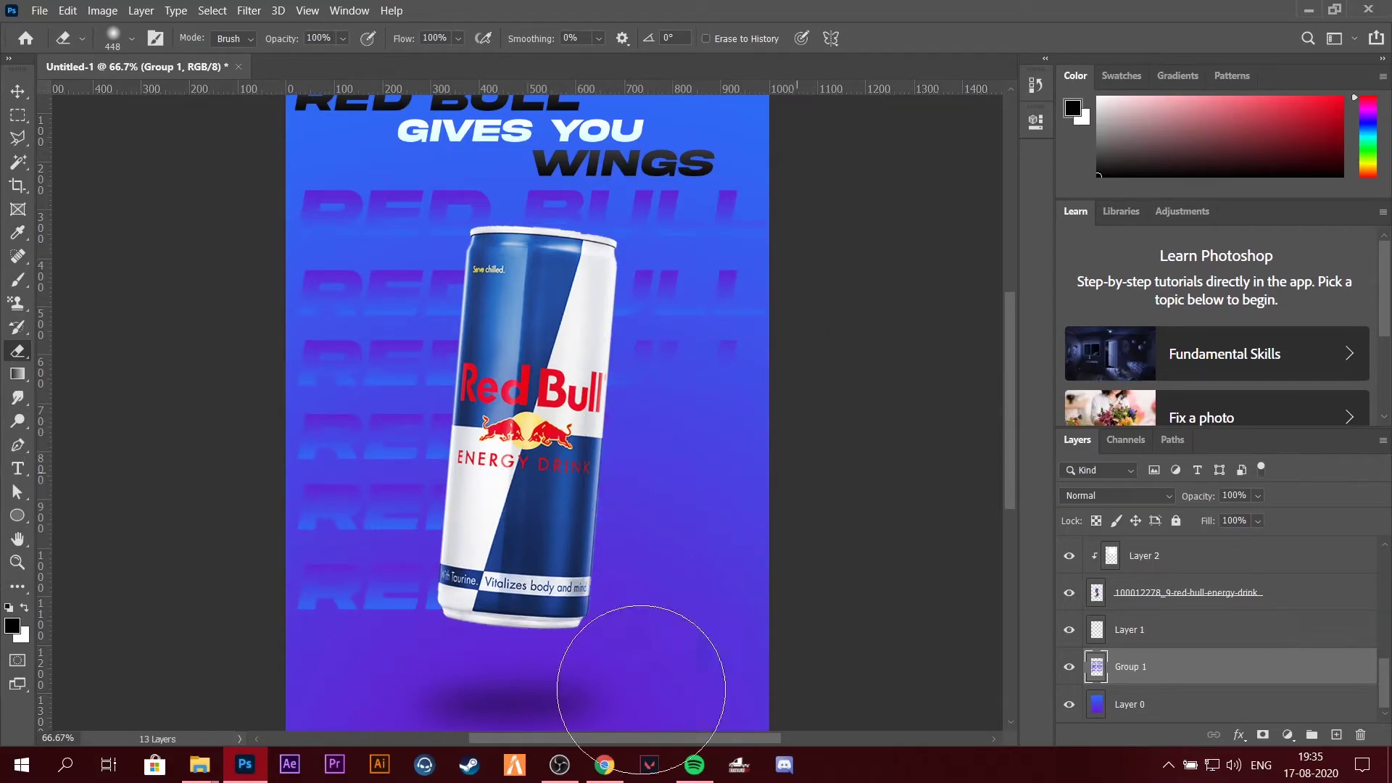
{"action": "right_click", "coordinate": [746, 450]}
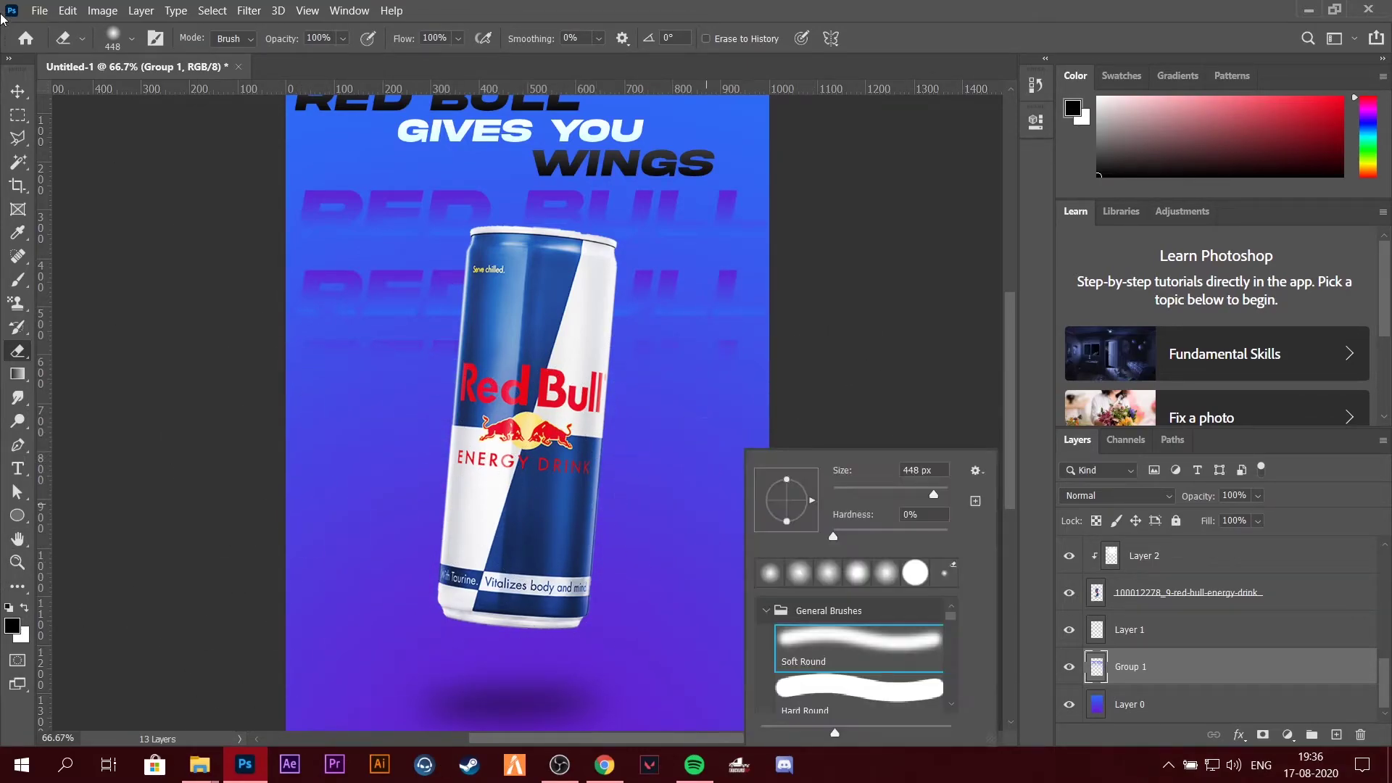
Show the white wings image and move it lower in the layer stack behind the can.
{"action": "left_click", "coordinate": [22, 94]}
{"action": "scroll", "coordinate": [528, 435], "scroll_direction": "up", "scroll_amount": 3}
{"action": "scroll", "coordinate": [1162, 570], "scroll_direction": "up", "scroll_amount": 5}
{"action": "left_click", "coordinate": [1163, 570]}
{"action": "scroll", "coordinate": [1163, 580], "scroll_direction": "down", "scroll_amount": 5}
{"action": "left_click", "coordinate": [1069, 655]}
{"action": "left_click_drag", "start_coordinate": [1145, 655], "coordinate": [1213, 613]}
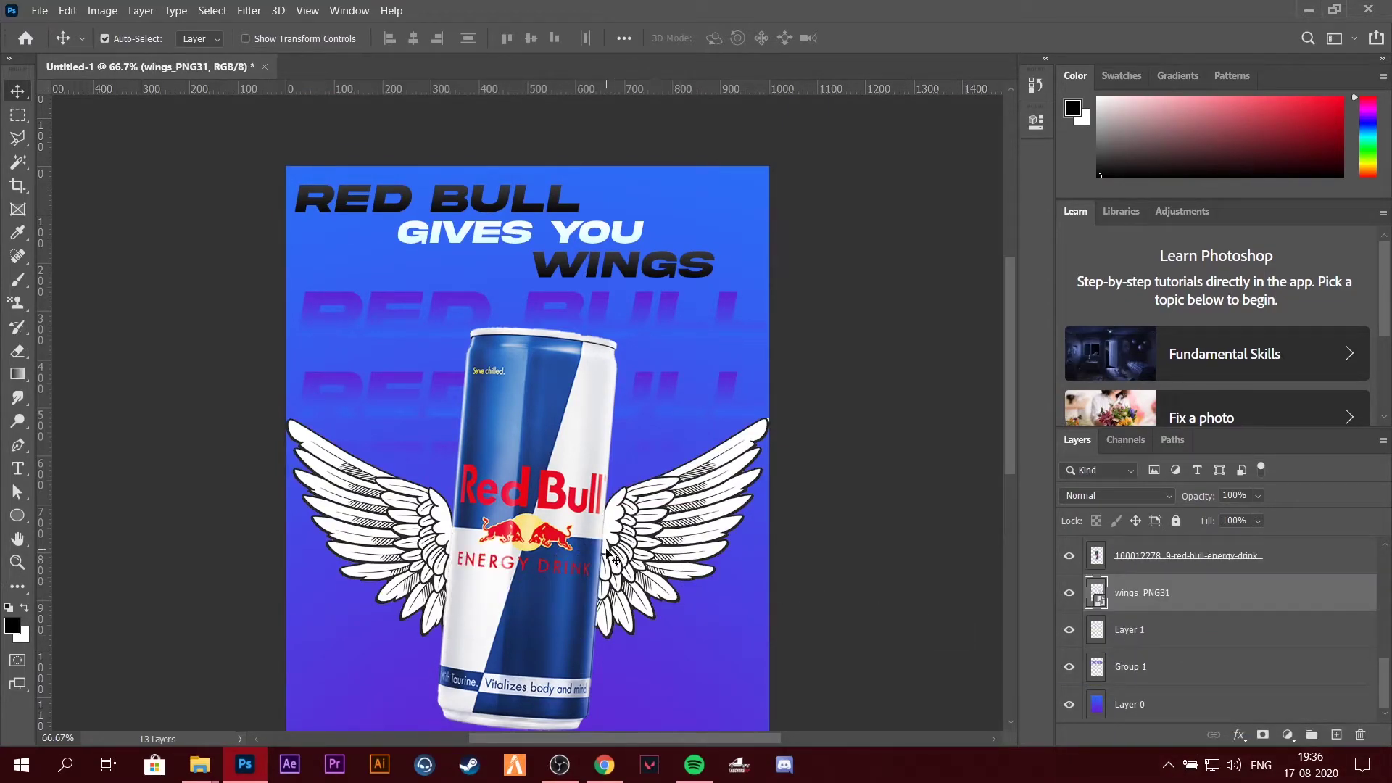
Raise the wings slightly and scale them down to about 60%.
{"action": "left_click_drag", "start_coordinate": [628, 536], "coordinate": [628, 490]}
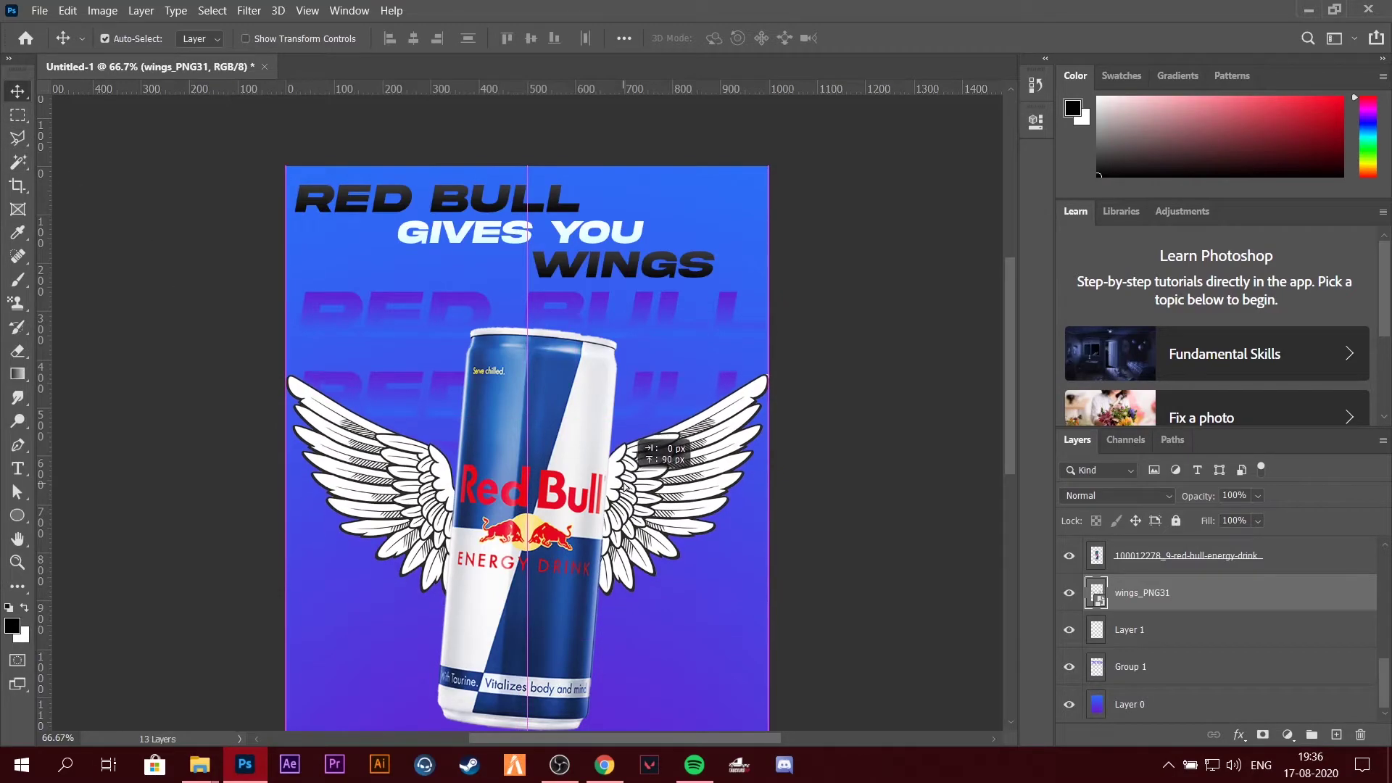
{"action": "key", "text": "ctrl+t"}
{"action": "left_click_drag", "start_coordinate": [769, 373], "coordinate": [759, 376]}
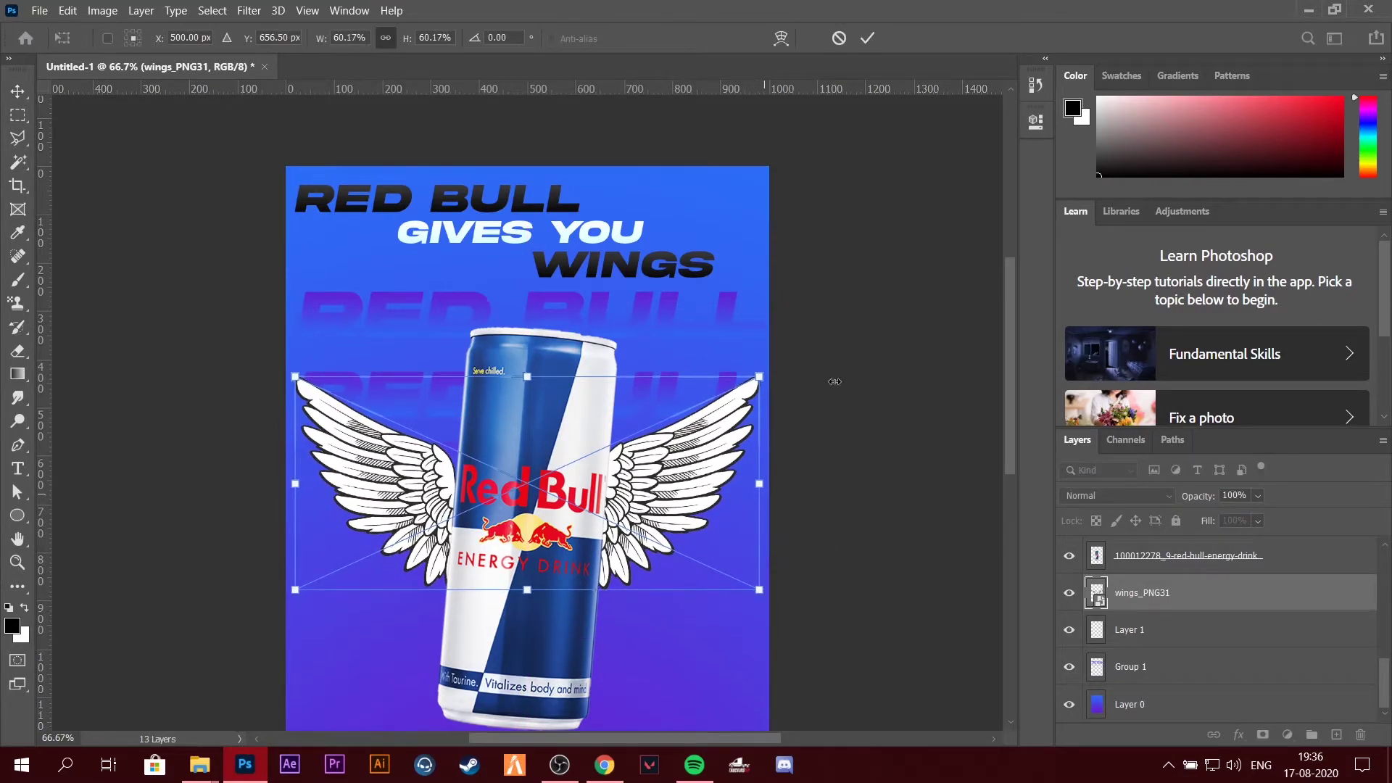
{"action": "left_click", "coordinate": [868, 38]}
Rasterize the wings_PNG31 layer.
{"action": "scroll", "coordinate": [688, 487], "scroll_direction": "down", "scroll_amount": 3}
{"action": "right_click", "coordinate": [1224, 600]}
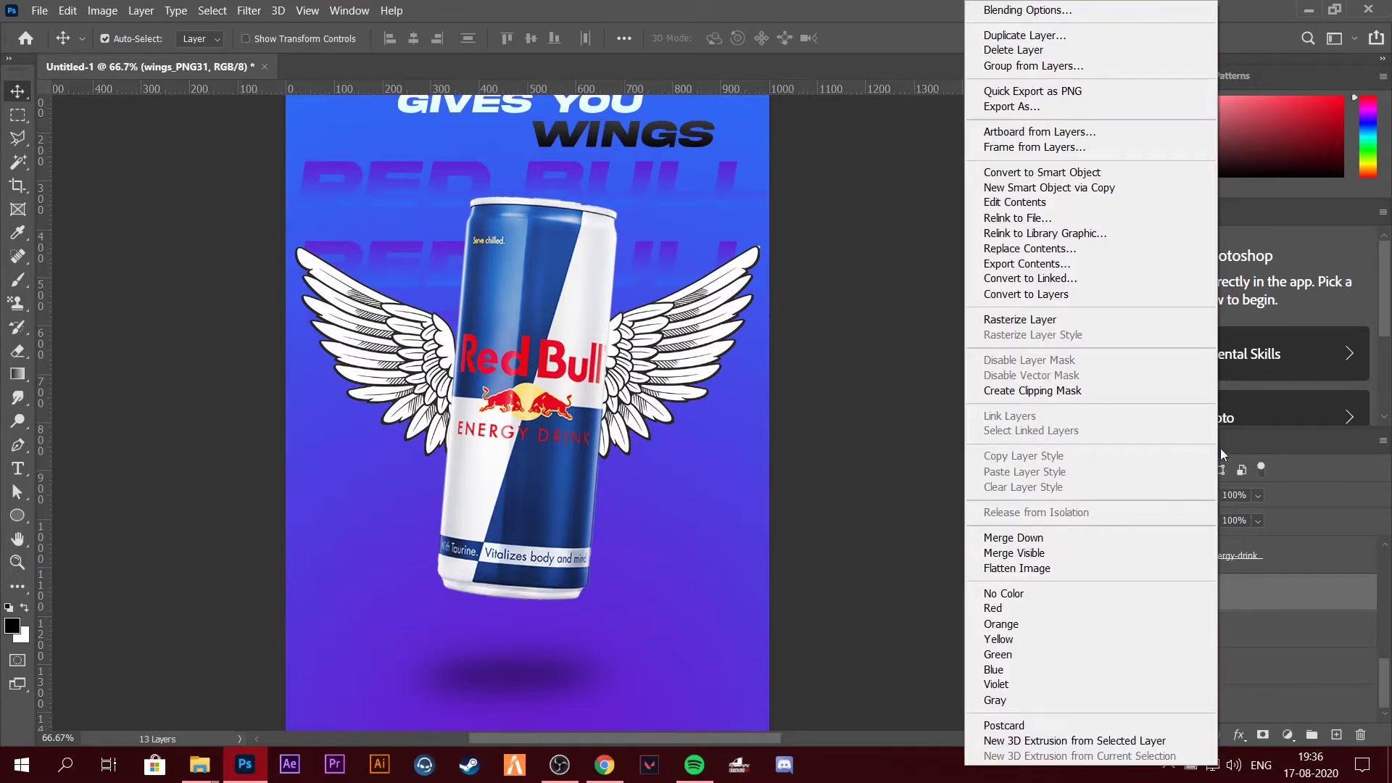
{"action": "left_click", "coordinate": [1047, 324]}
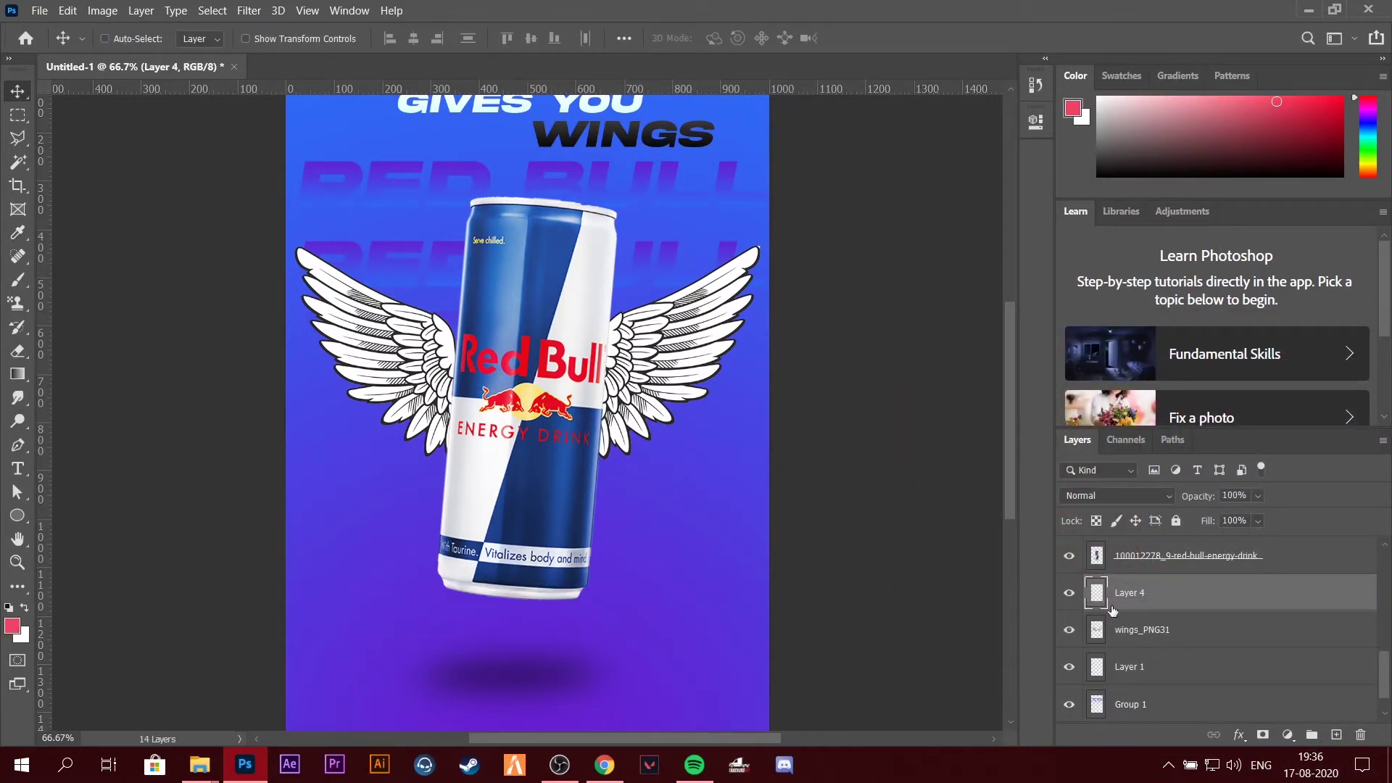
Paint the wings shape pink on Layer 4 using the wings selection, then deselect.
{"action": "double_click", "coordinate": [1096, 629]}
{"action": "key", "text": "Escape"}
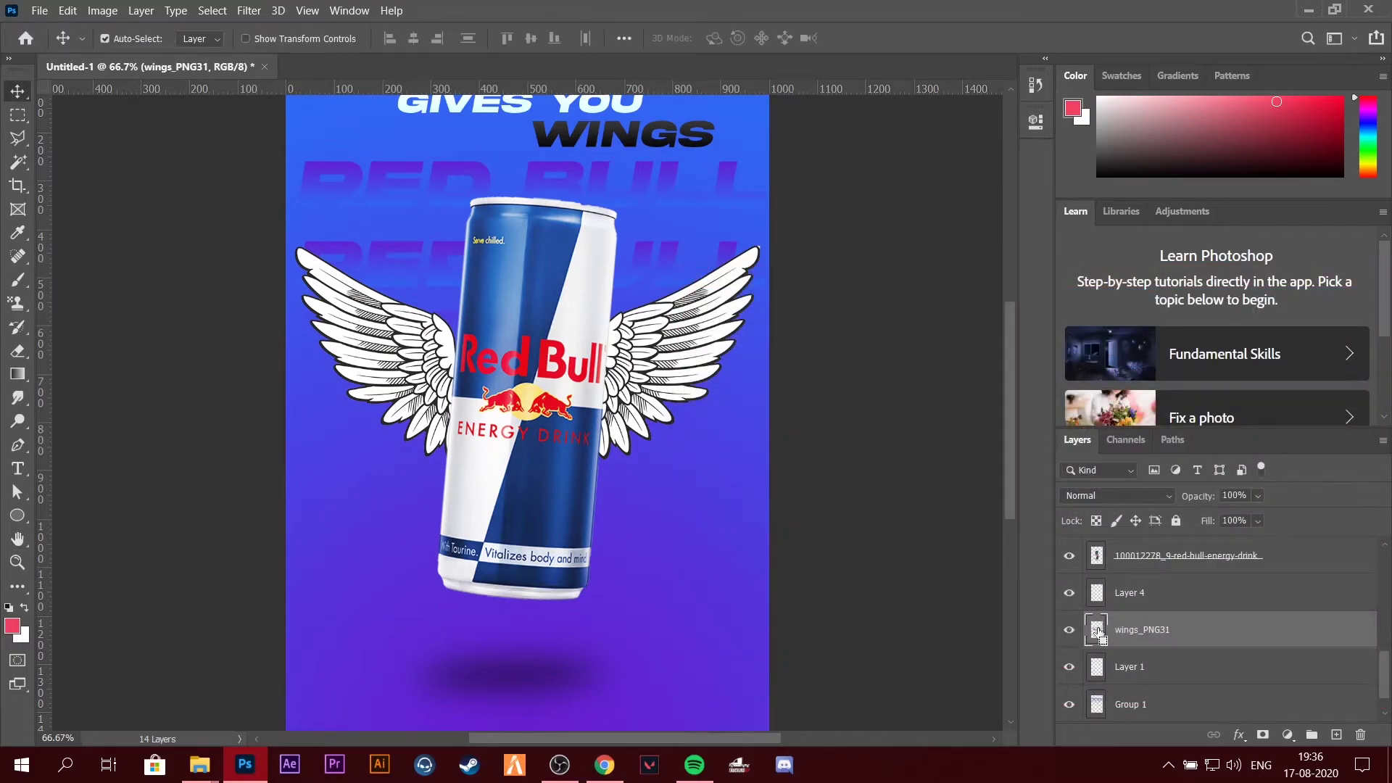
{"action": "left_click", "coordinate": [1097, 629], "text": "ctrl"}
{"action": "key", "text": "b"}
{"action": "left_click_drag", "start_coordinate": [326, 290], "coordinate": [724, 326]}
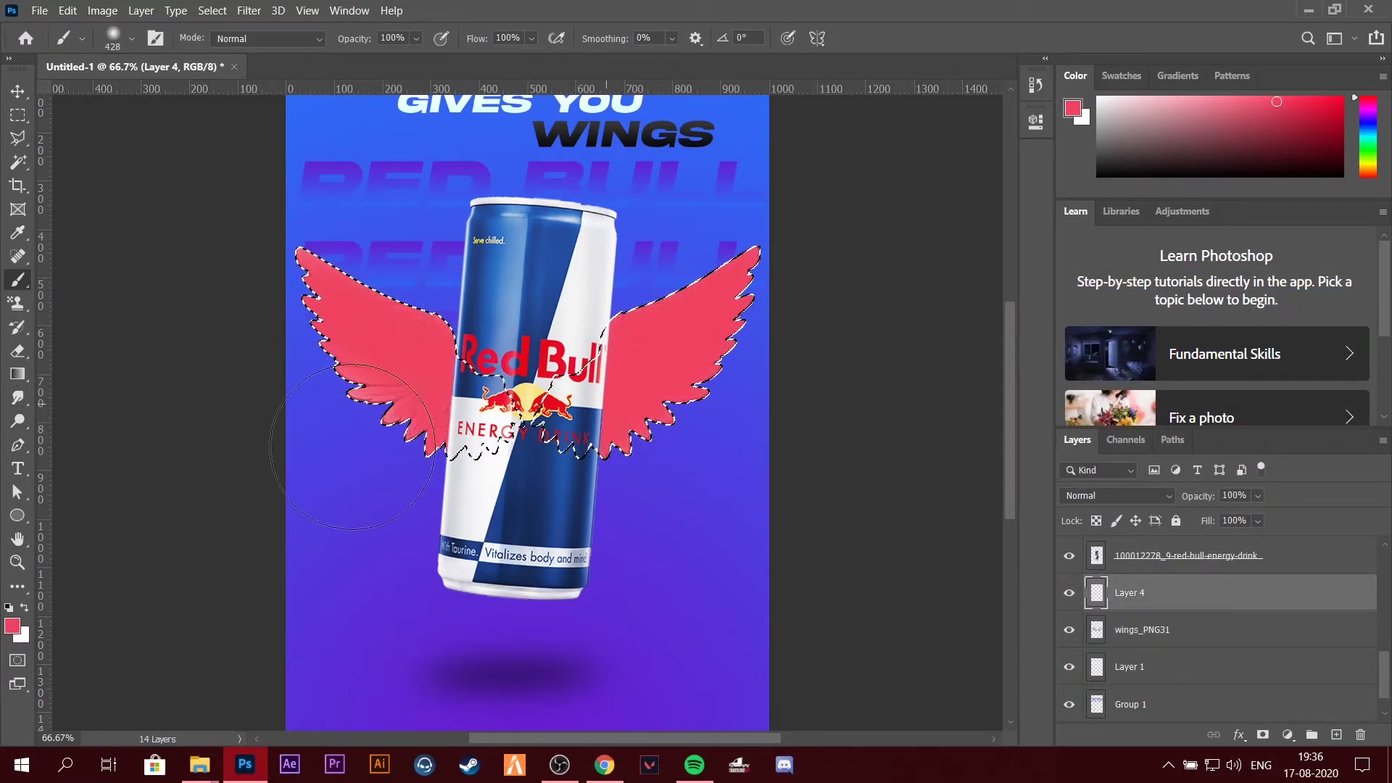
{"action": "key", "text": "ctrl+d"}
{"action": "key", "text": "v"}
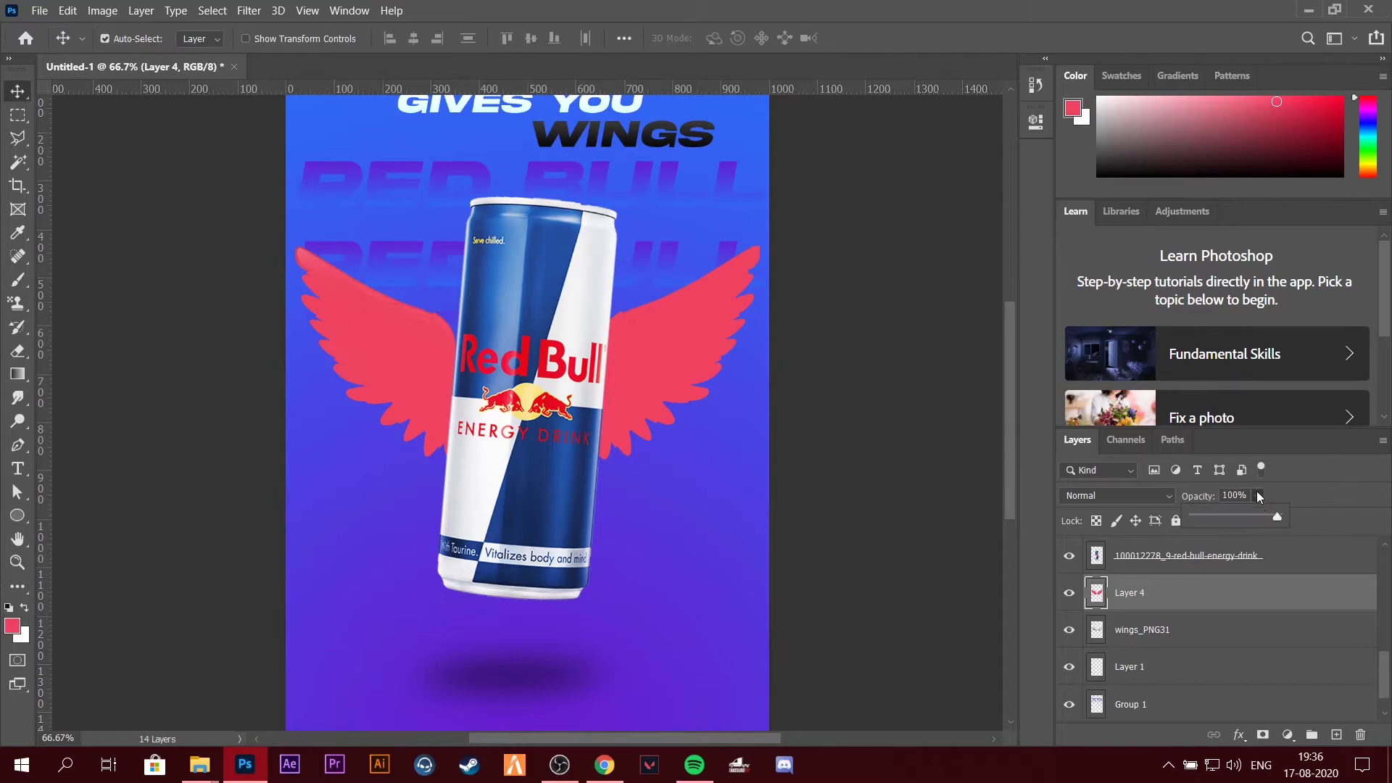
Try Linear Burn blending and adjust opacity on the pink layer.
{"action": "left_click", "coordinate": [1147, 496]}
{"action": "left_click", "coordinate": [1119, 382]}
{"action": "mouse_move", "coordinate": [1257, 495]}
{"action": "left_mouse_down"}
{"action": "mouse_move", "coordinate": [1217, 514]}
{"action": "mouse_move", "coordinate": [1350, 507]}
{"action": "left_mouse_up"}
{"action": "scroll", "coordinate": [495, 456], "scroll_direction": "up", "scroll_amount": 3}
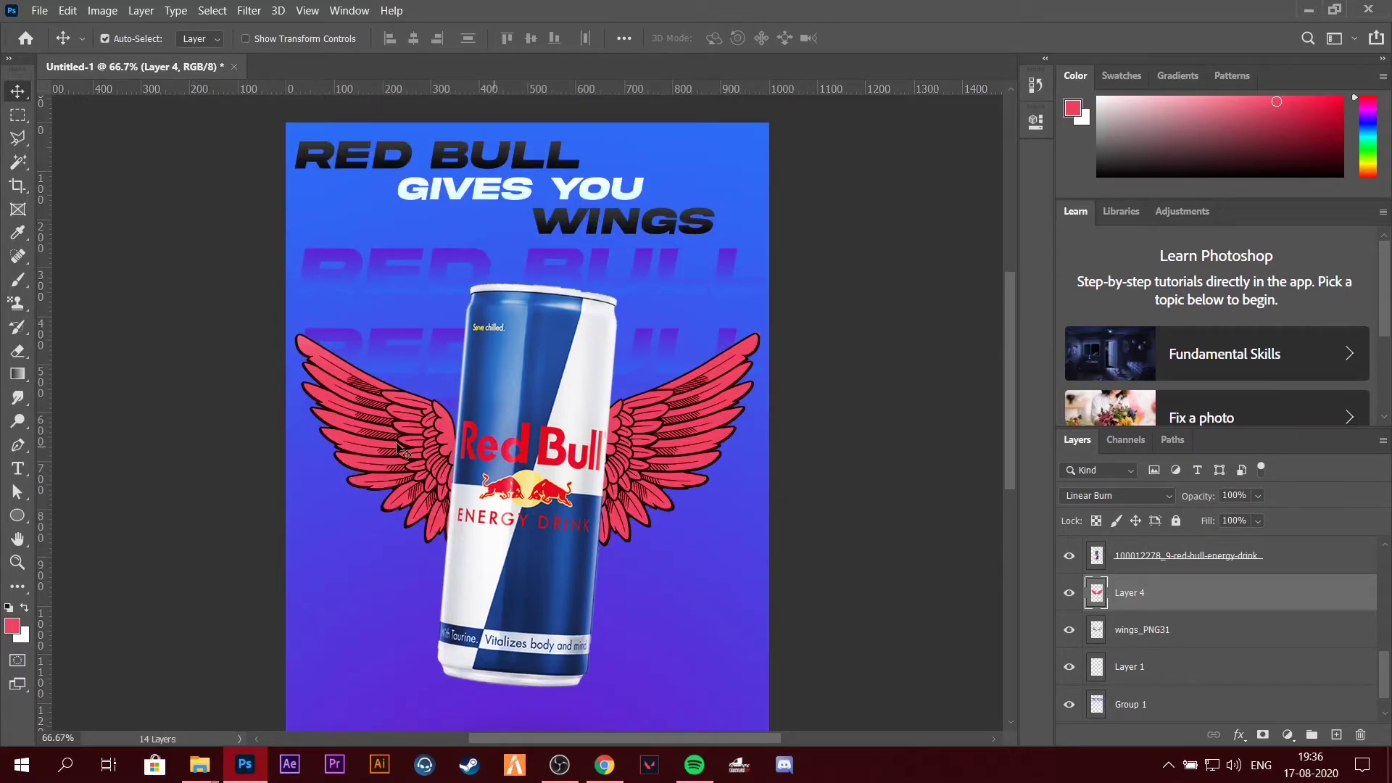
{"action": "scroll", "coordinate": [527, 413], "scroll_direction": "down", "scroll_amount": 3}
{"action": "right_click", "coordinate": [303, 255]}
{"action": "left_click", "coordinate": [249, 11]}
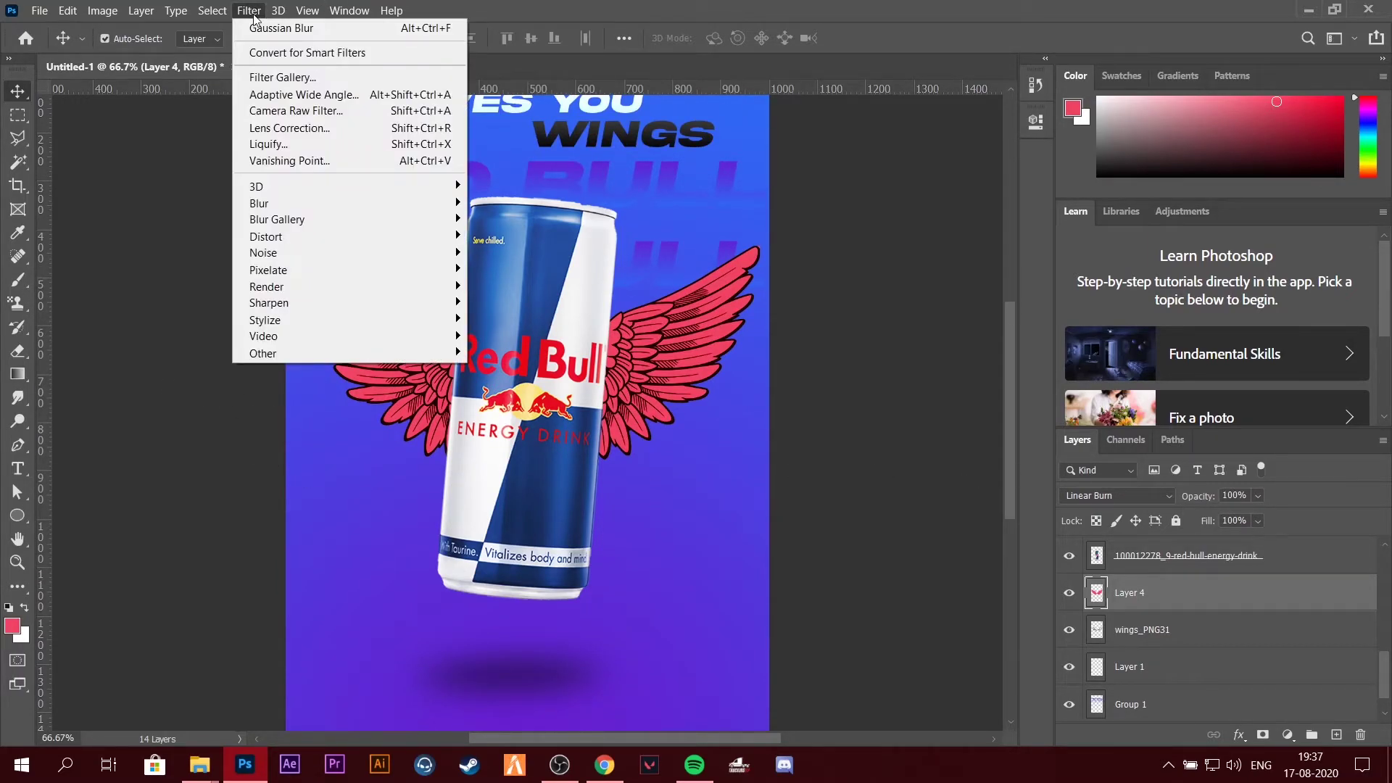
{"action": "mouse_move", "coordinate": [259, 203]}
{"action": "left_click", "coordinate": [1282, 441]}
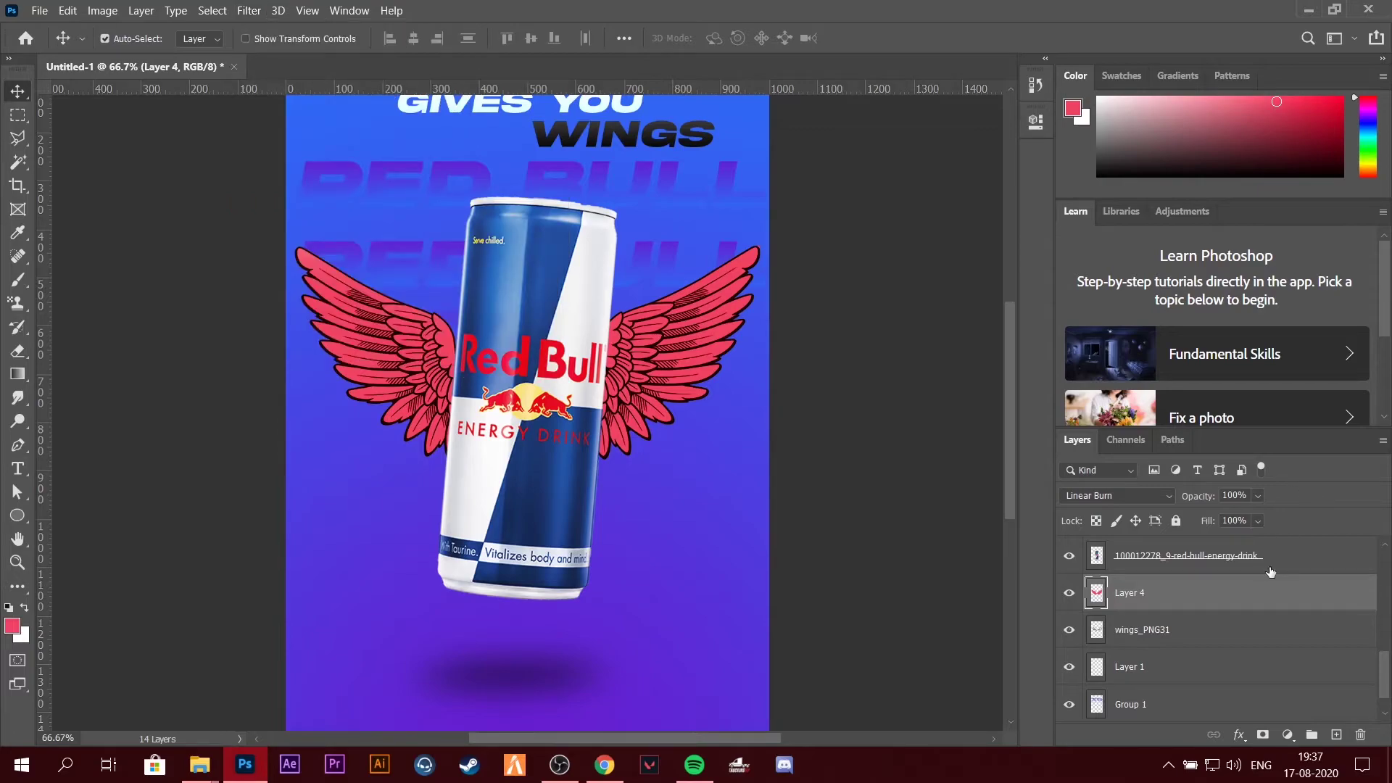
Switch the pink layer from Screen to Color Burn blending and bring up Gaussian Blur.
{"action": "left_click", "coordinate": [1164, 496]}
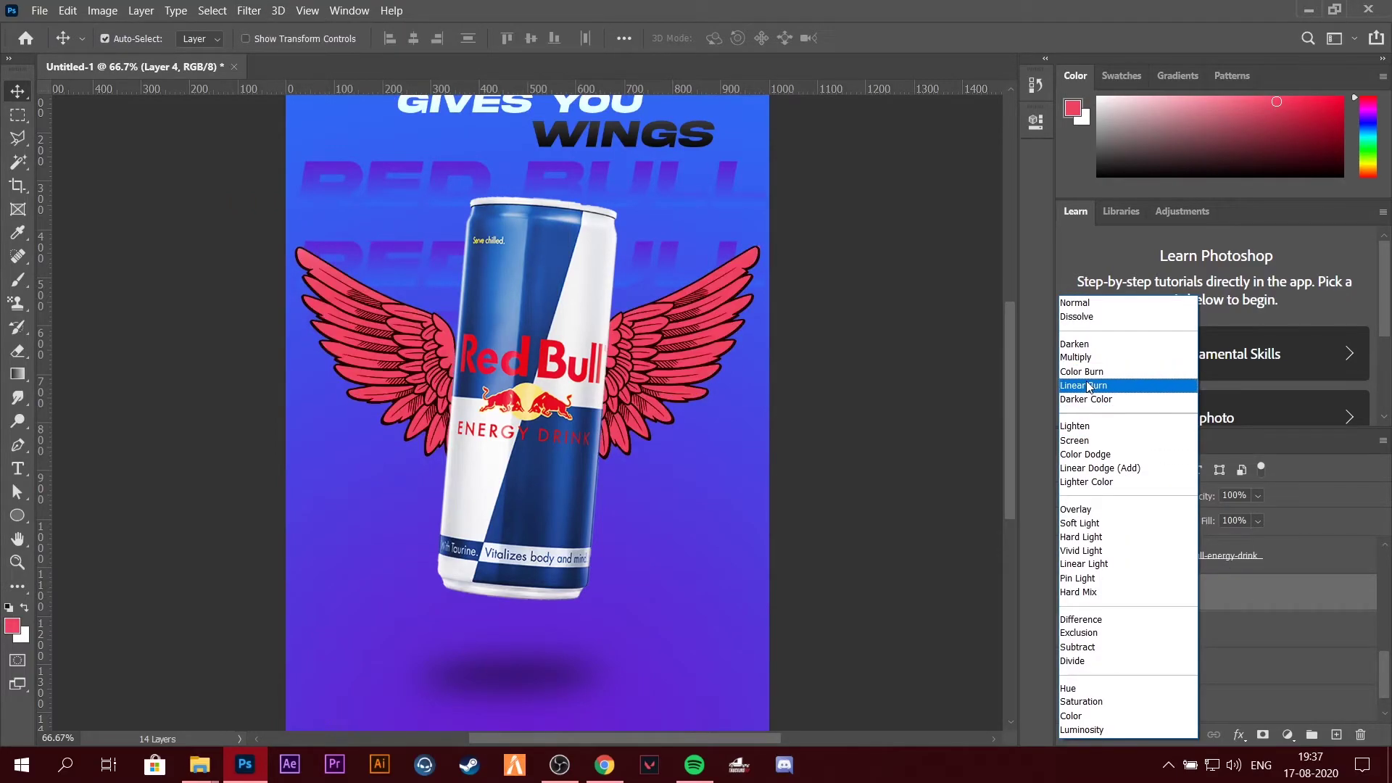
{"action": "left_click", "coordinate": [1098, 442]}
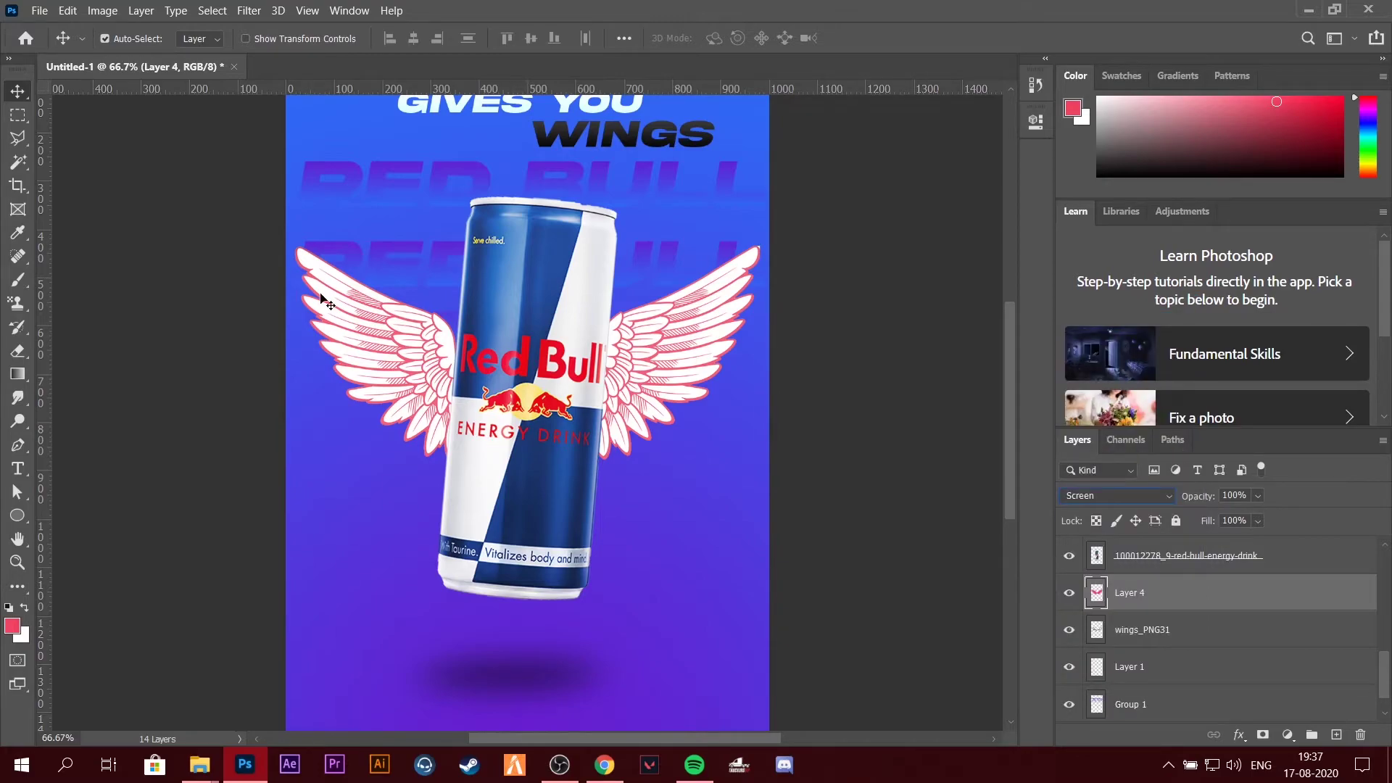
{"action": "key", "text": "ctrl+minus"}
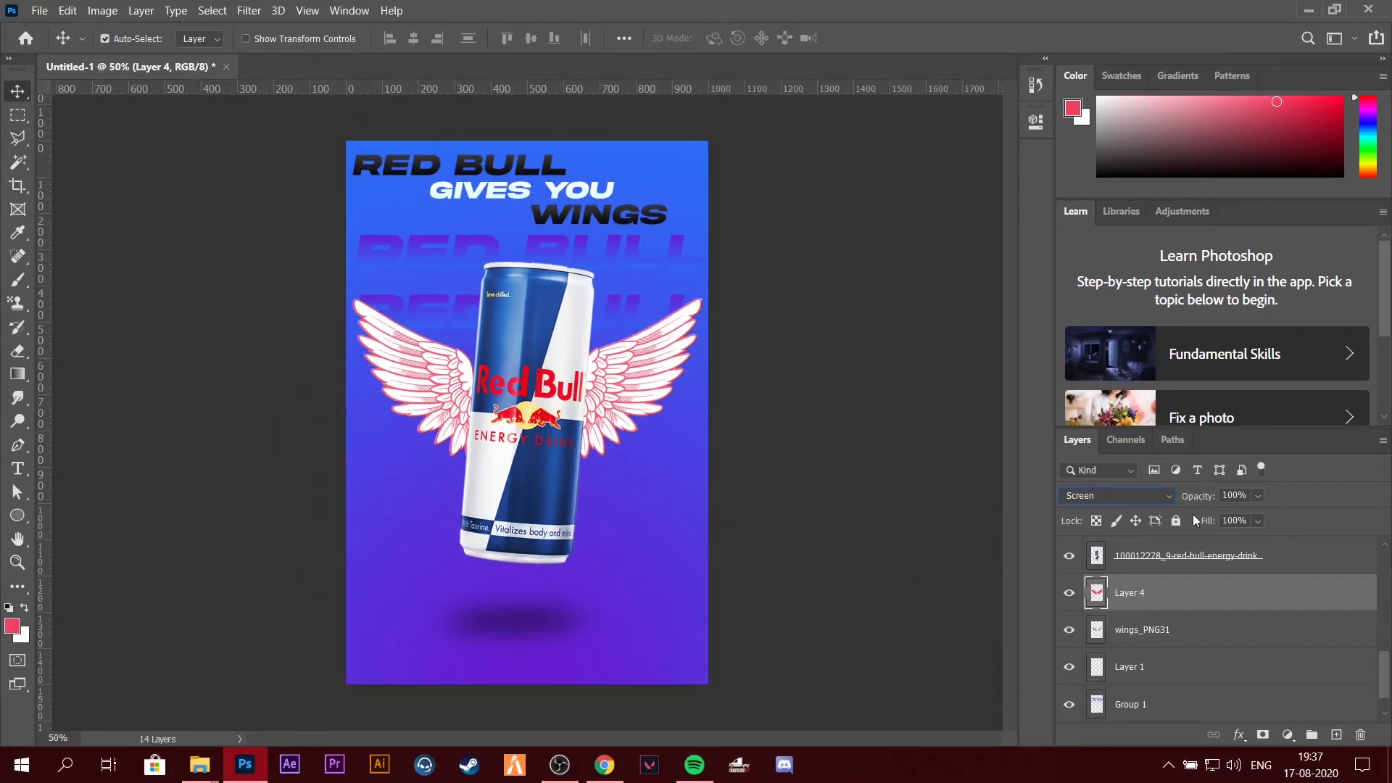
{"action": "left_click", "coordinate": [1116, 495]}
{"action": "left_click", "coordinate": [1100, 374]}
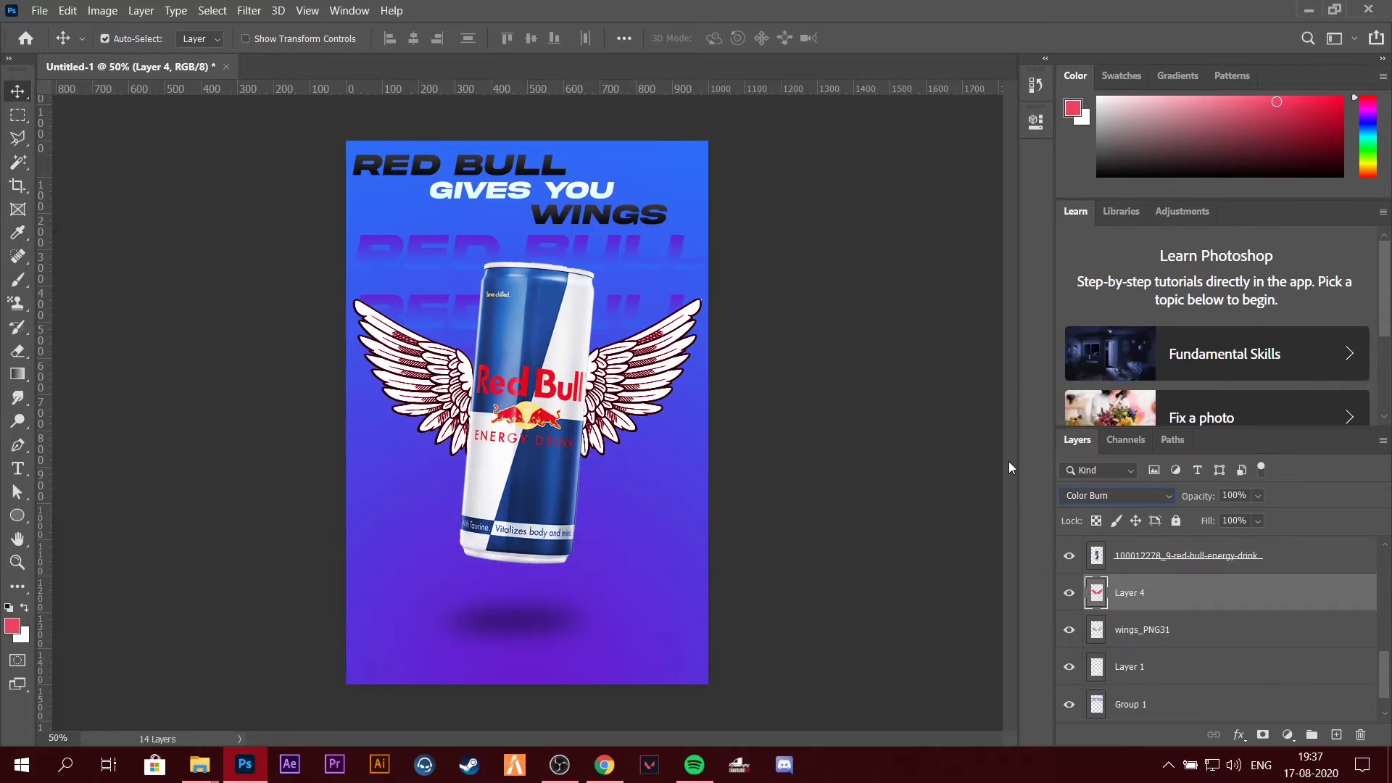
{"action": "left_click", "coordinate": [248, 10]}
{"action": "mouse_move", "coordinate": [259, 203]}
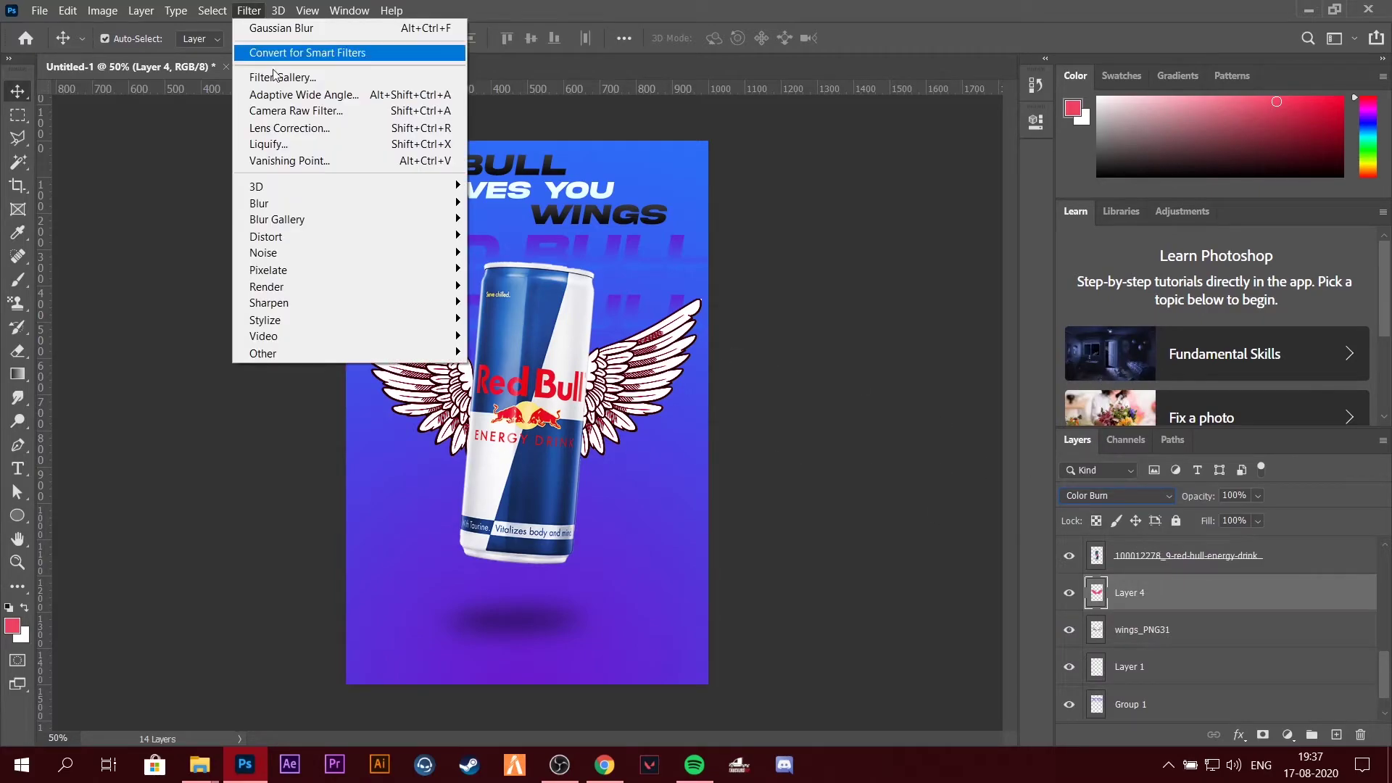
{"action": "left_click", "coordinate": [522, 265]}
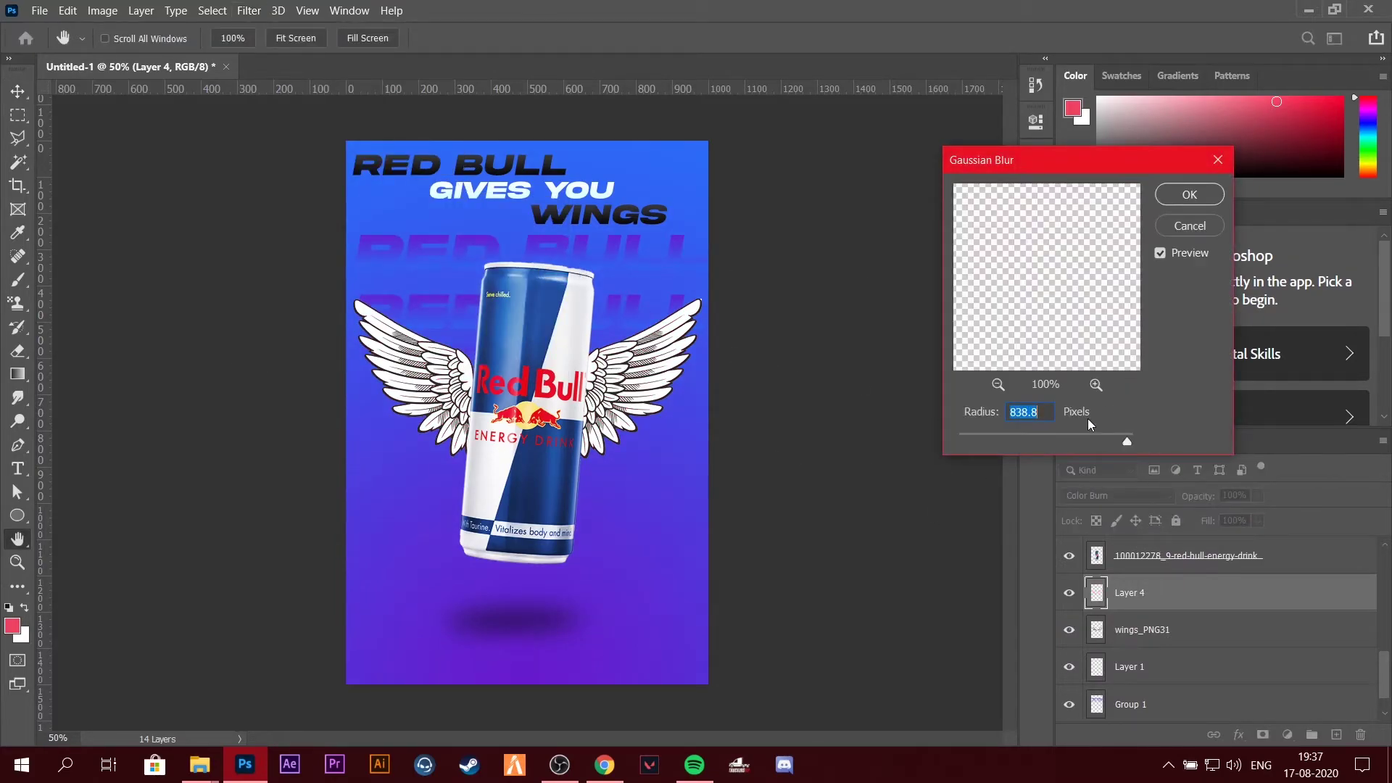
Cancel the pink-layer blur and give wings_PNG31 a 1.4 px Gaussian Blur instead.
{"action": "left_click", "coordinate": [1182, 229]}
{"action": "left_click", "coordinate": [1141, 629]}
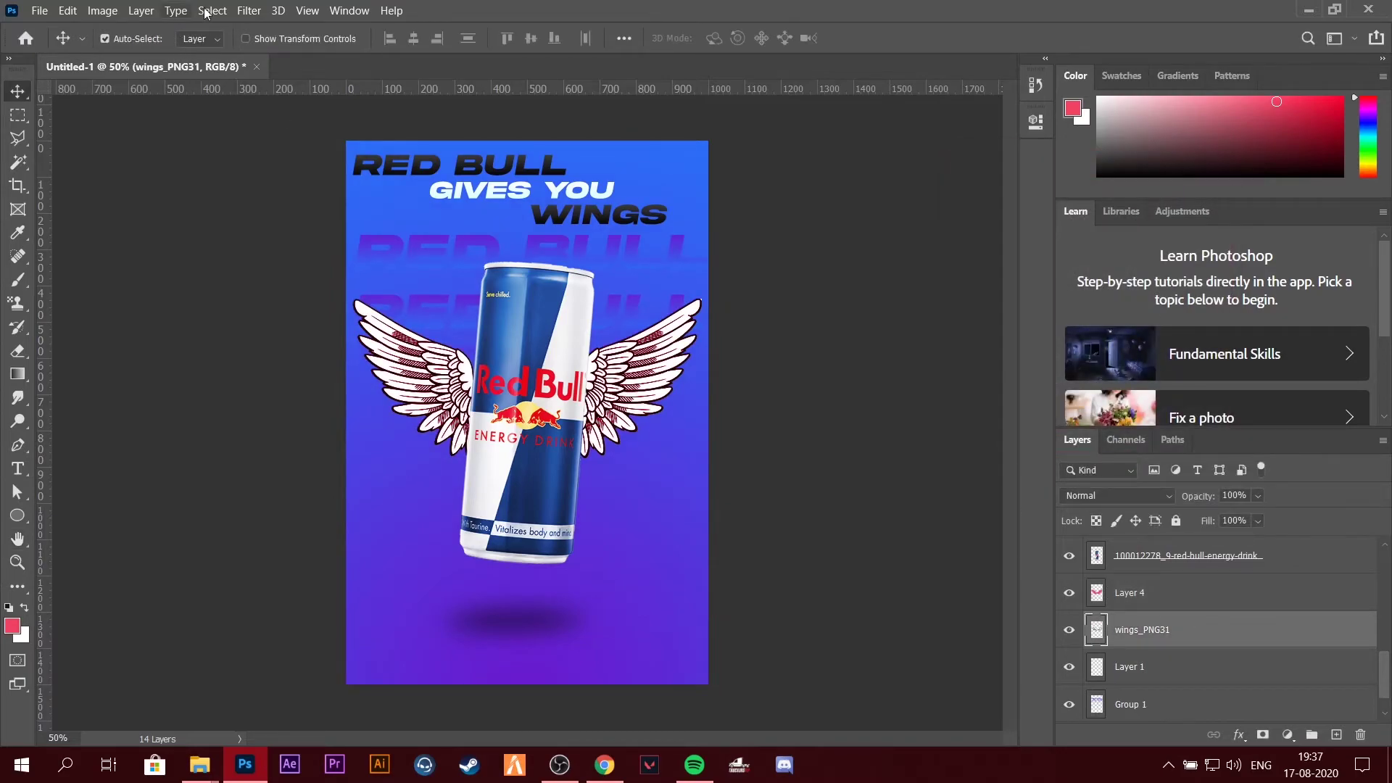
{"action": "left_click", "coordinate": [248, 10]}
{"action": "left_click", "coordinate": [542, 270]}
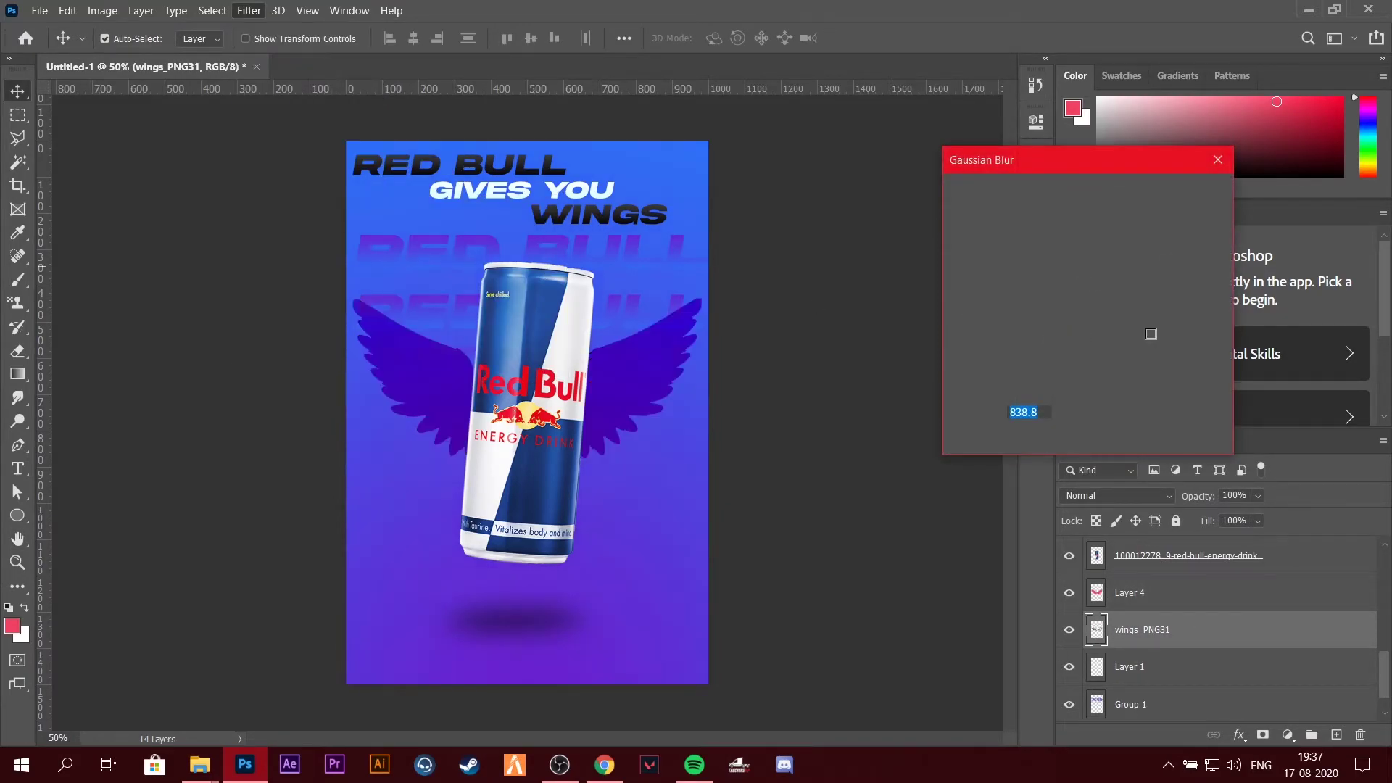
{"action": "left_click_drag", "start_coordinate": [1077, 442], "coordinate": [981, 442]}
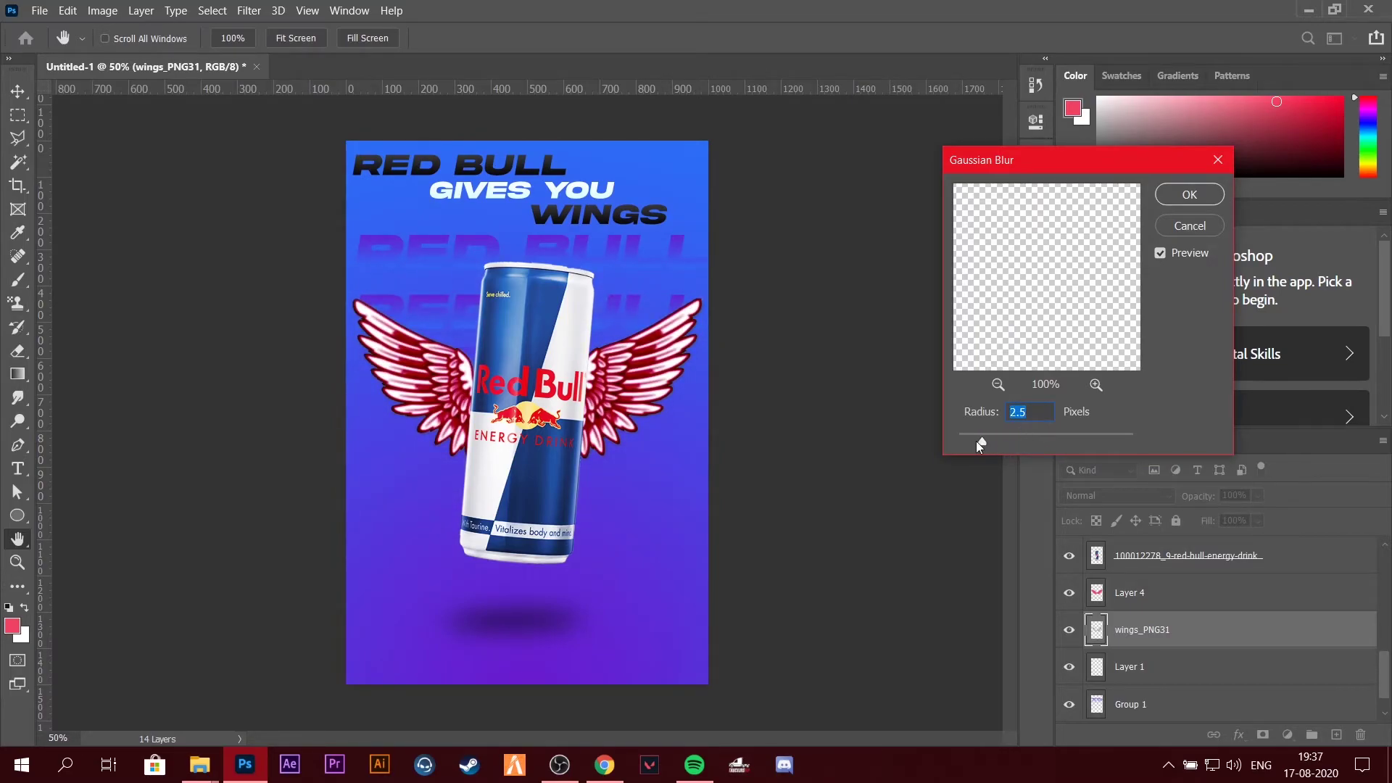
{"action": "left_click_drag", "start_coordinate": [976, 441], "coordinate": [972, 442]}
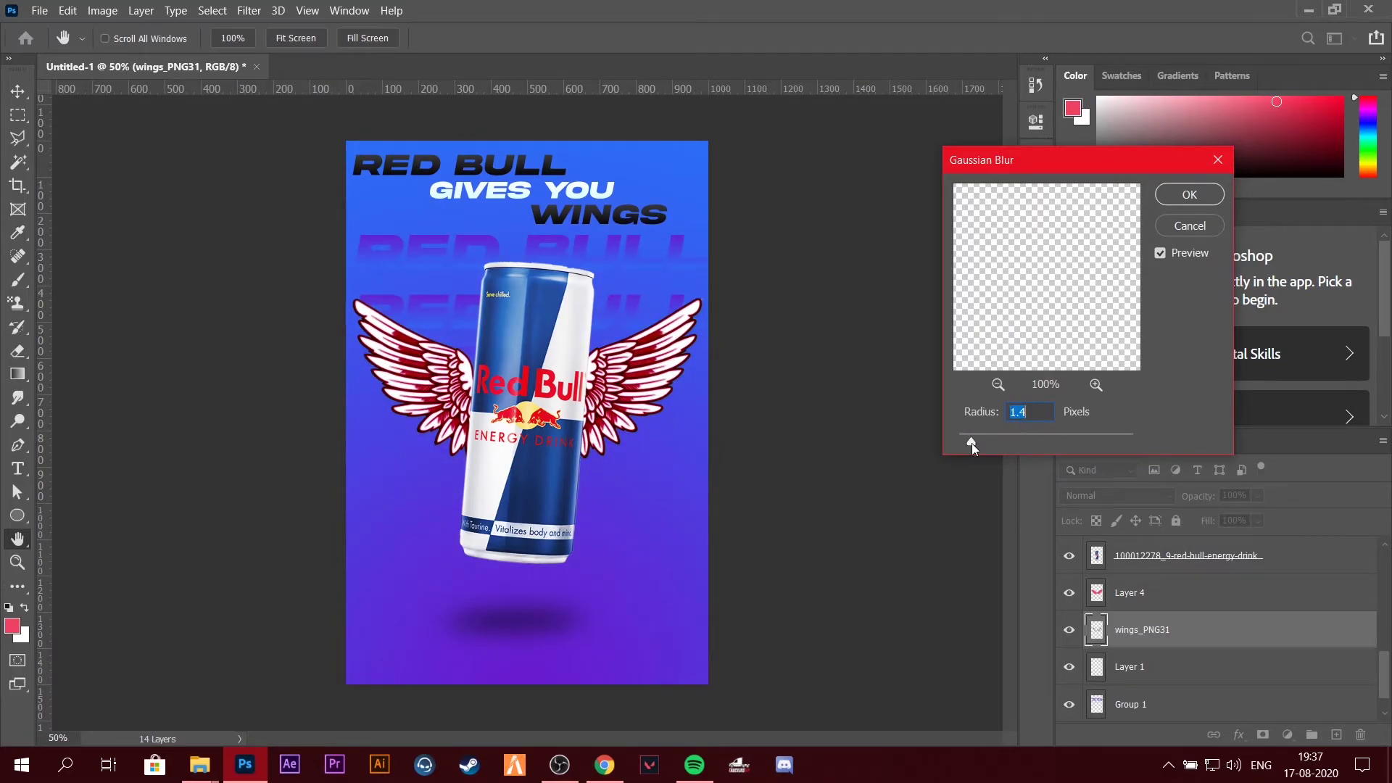
{"action": "left_click", "coordinate": [1189, 194]}
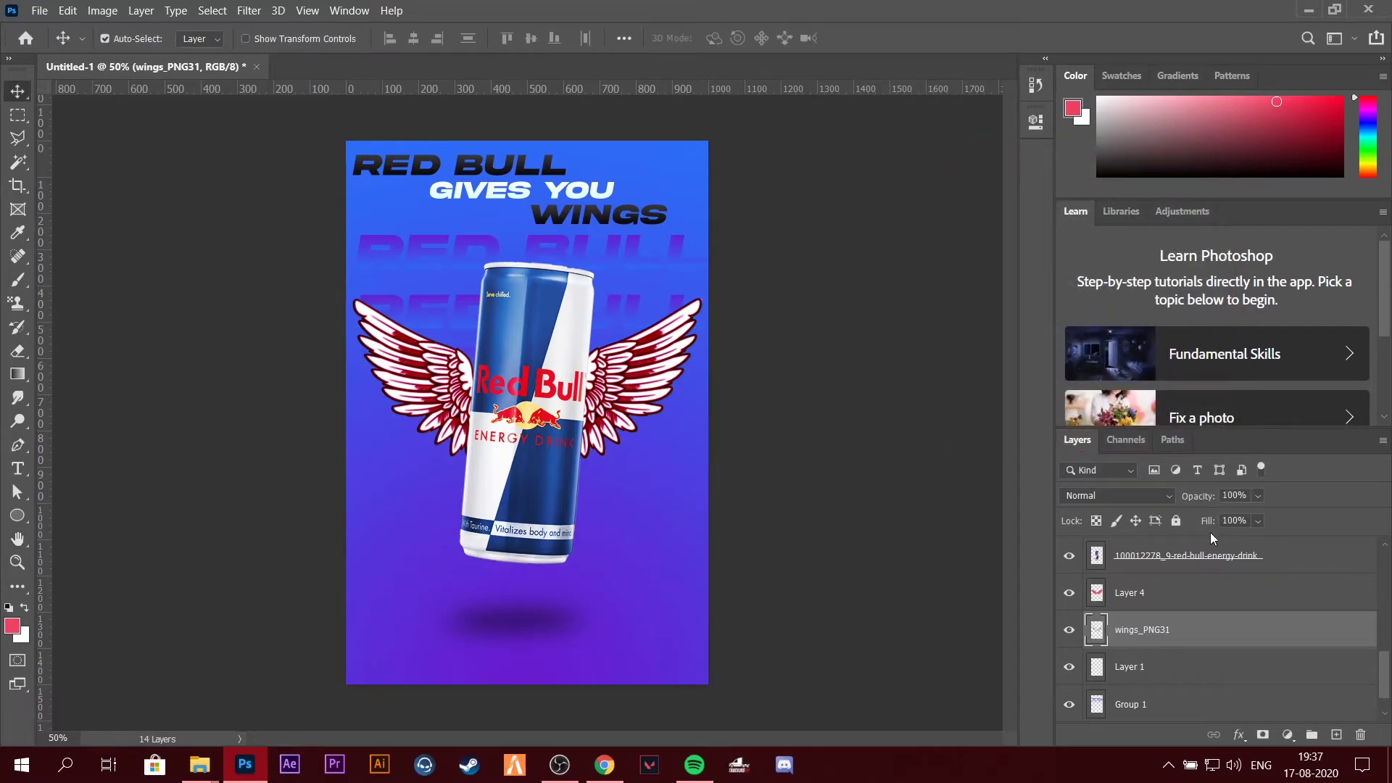
{"action": "left_click", "coordinate": [1152, 589]}
{"action": "left_click", "coordinate": [1154, 495]}
Blend Layer 4 in Overlay at 62% opacity, then select Layer 1.
{"action": "left_click", "coordinate": [1097, 385]}
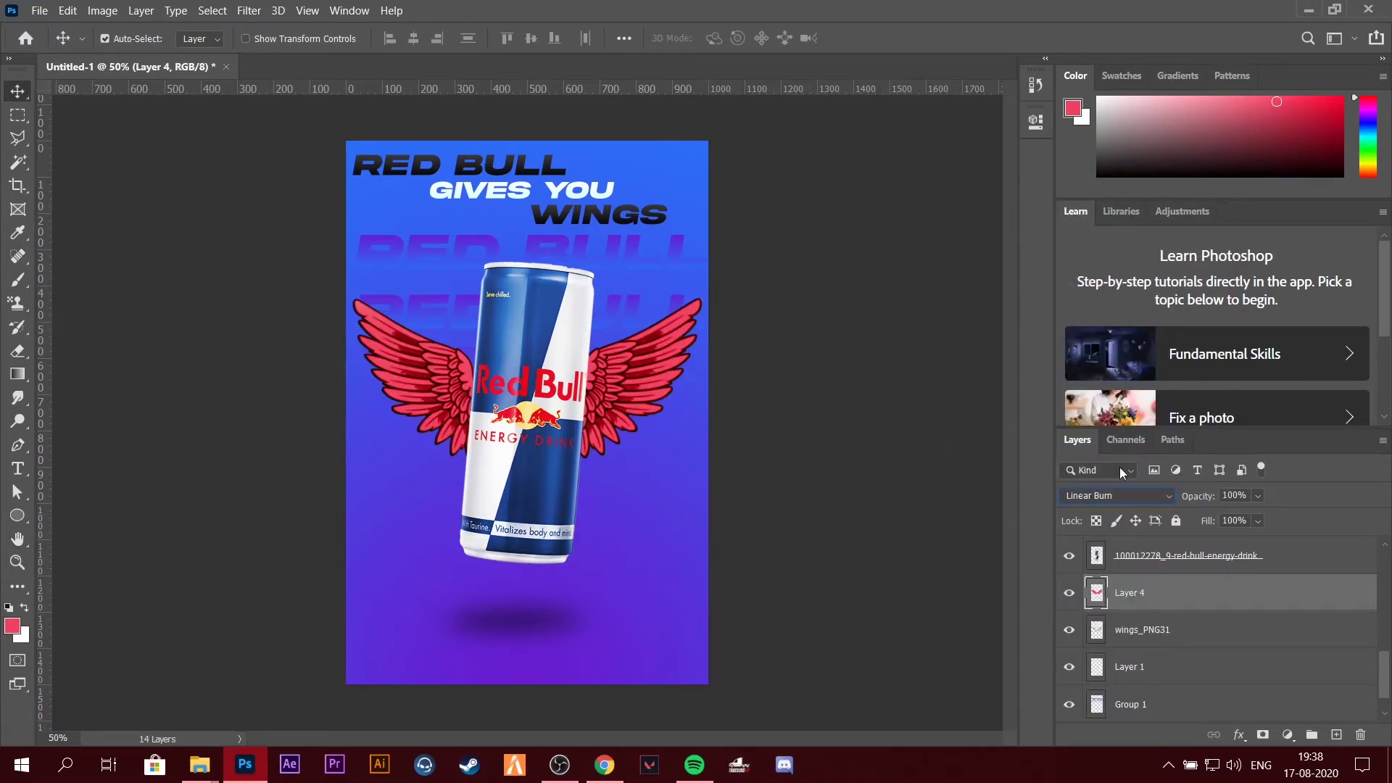
{"action": "key", "text": "alt+bracketleft"}
{"action": "left_click", "coordinate": [1116, 496]}
{"action": "left_click", "coordinate": [1215, 567]}
{"action": "left_click", "coordinate": [1152, 592]}
{"action": "left_click", "coordinate": [1116, 496]}
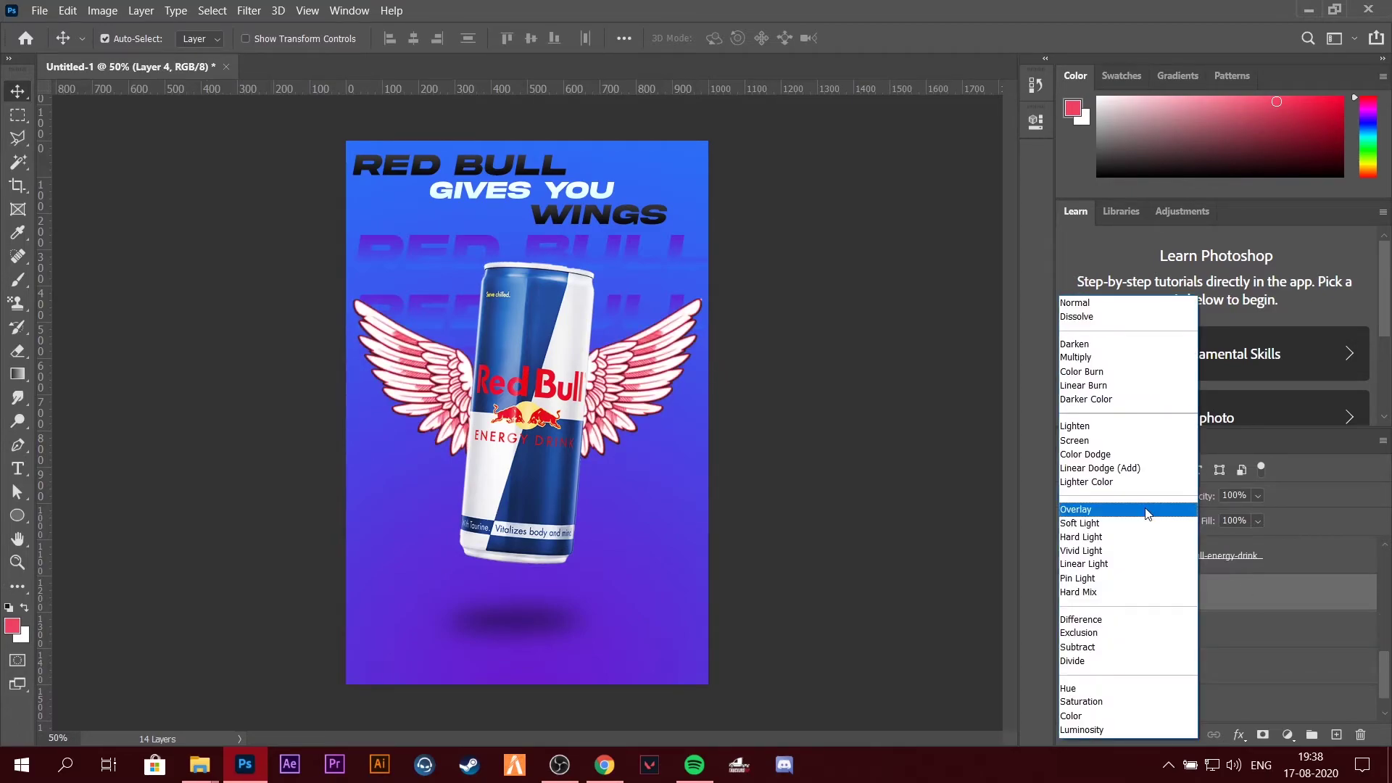
{"action": "left_click", "coordinate": [1147, 510]}
{"action": "left_click", "coordinate": [1257, 496]}
{"action": "mouse_move", "coordinate": [1261, 516]}
{"action": "left_mouse_down"}
{"action": "mouse_move", "coordinate": [1245, 516]}
{"action": "mouse_move", "coordinate": [1258, 515]}
{"action": "left_mouse_up"}
{"action": "left_click", "coordinate": [1116, 592]}
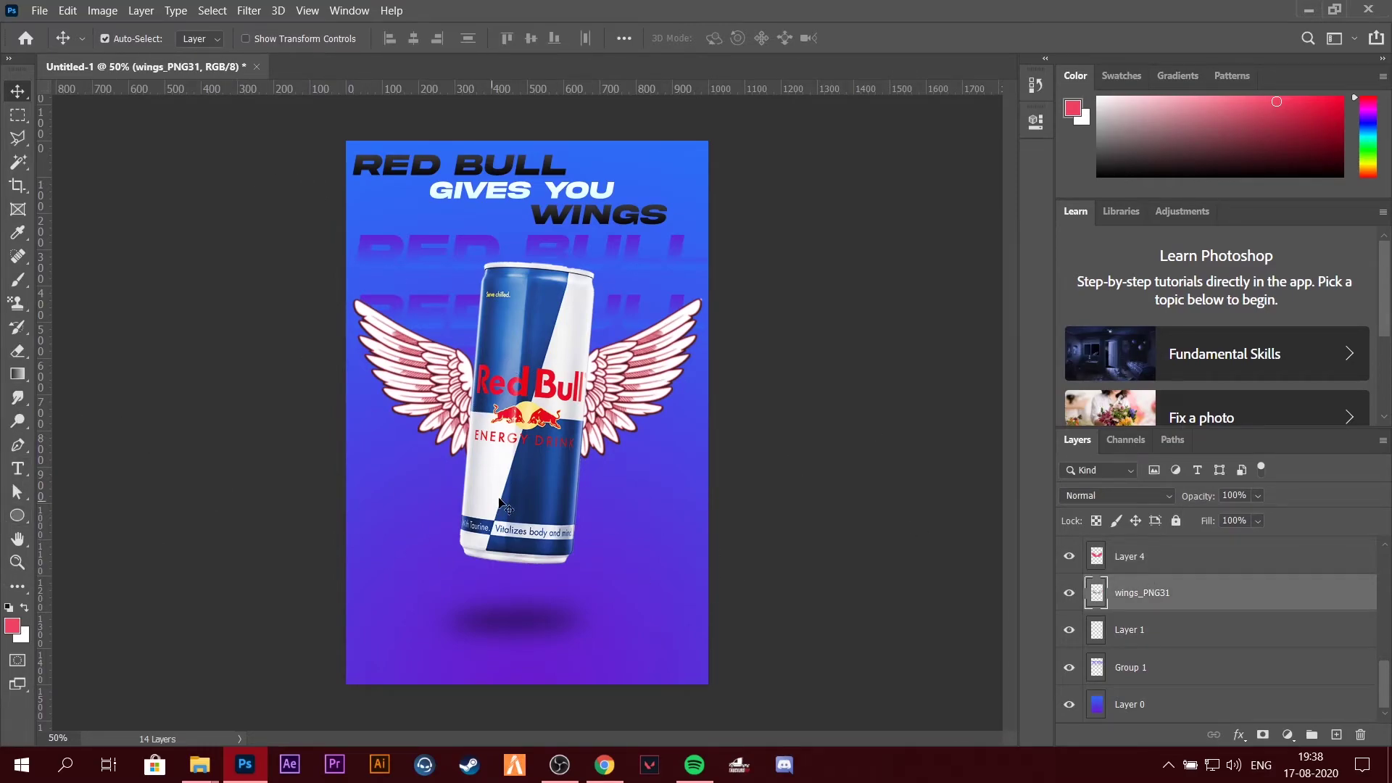
{"action": "left_click", "coordinate": [1170, 625]}
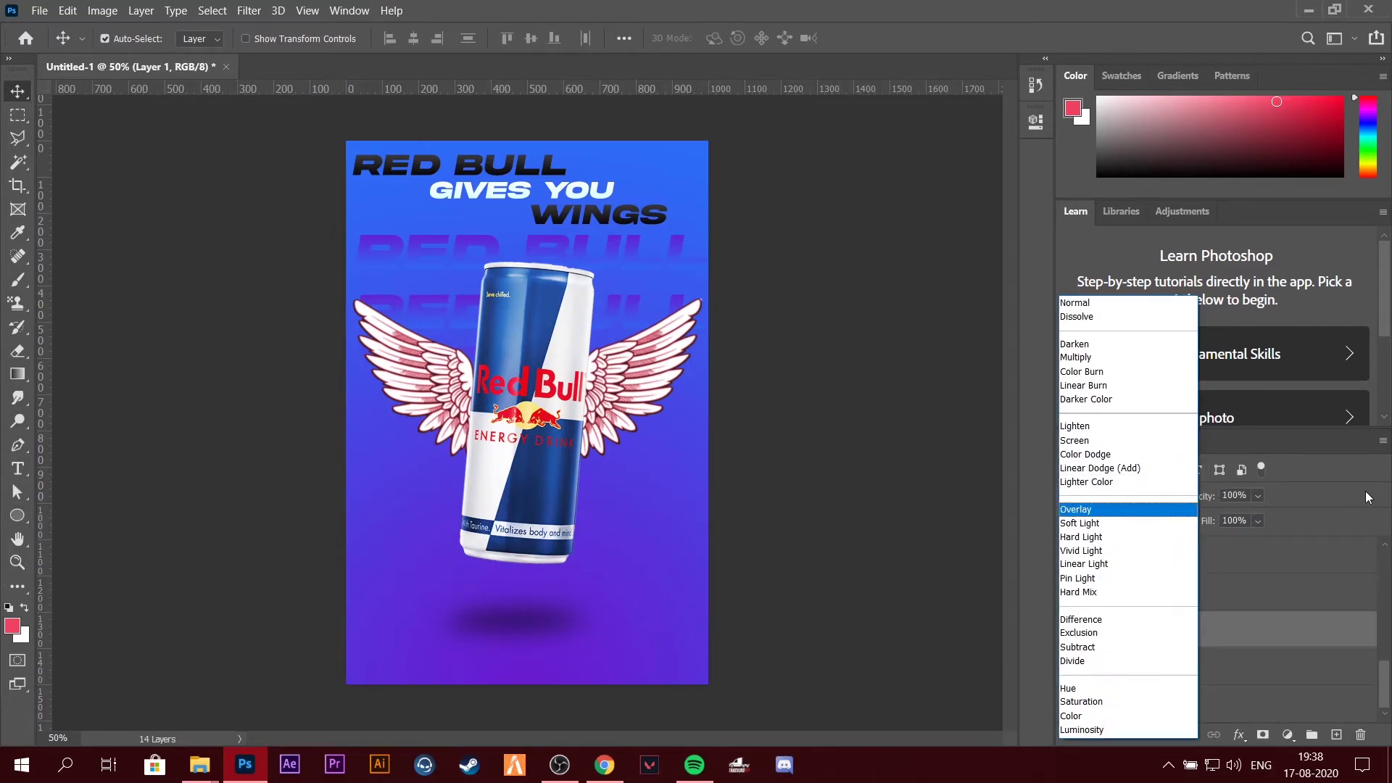
Paint a soft white glow behind the can, set to Overlay with lowered opacity.
{"action": "left_click", "coordinate": [1358, 492]}
{"action": "left_click", "coordinate": [1333, 629]}
{"action": "left_click", "coordinate": [1179, 667]}
{"action": "key", "text": "Delete"}
{"action": "key", "text": "b"}
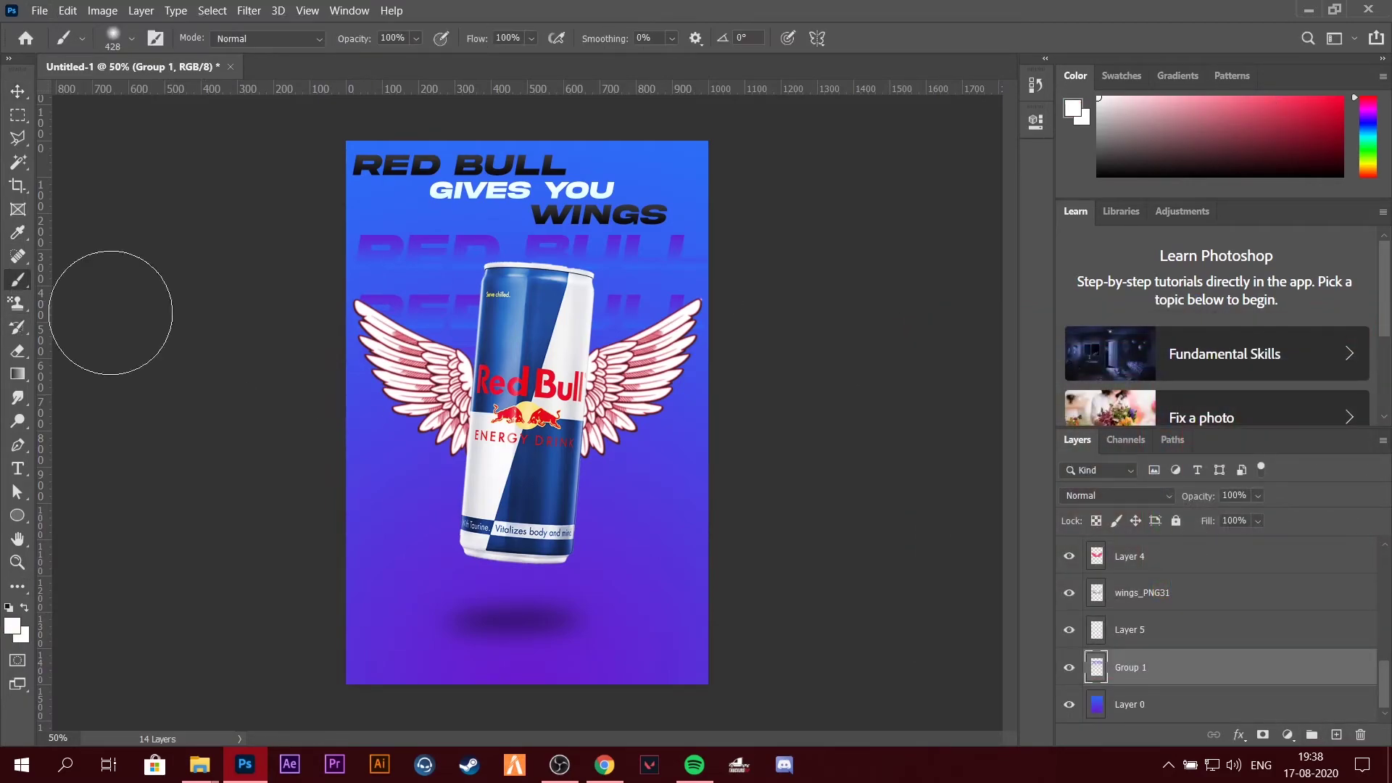
{"action": "left_click_drag", "start_coordinate": [590, 467], "coordinate": [527, 406]}
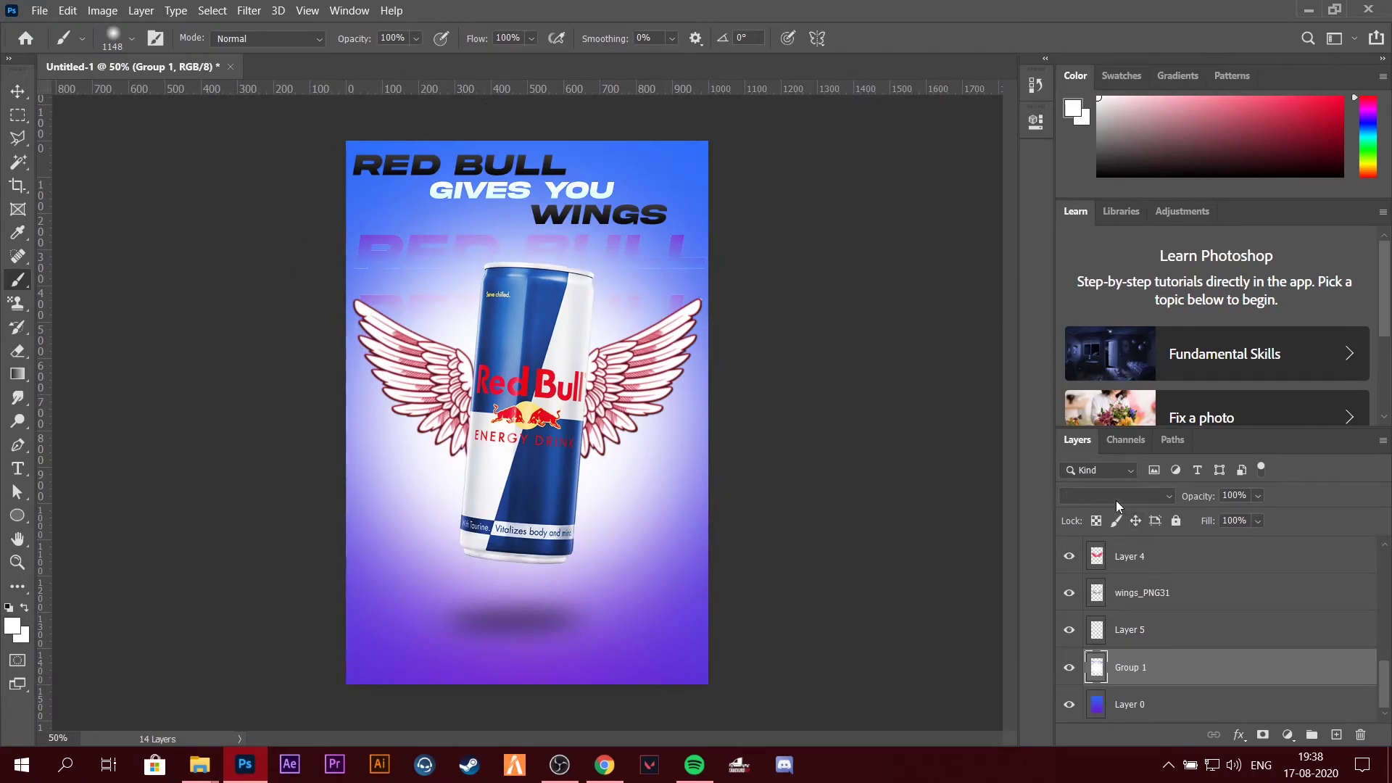
{"action": "left_click", "coordinate": [1116, 500]}
{"action": "left_click", "coordinate": [1257, 495]}
{"action": "mouse_move", "coordinate": [1281, 516]}
{"action": "left_mouse_down"}
{"action": "mouse_move", "coordinate": [1242, 516]}
{"action": "mouse_move", "coordinate": [1260, 518]}
{"action": "left_mouse_up"}
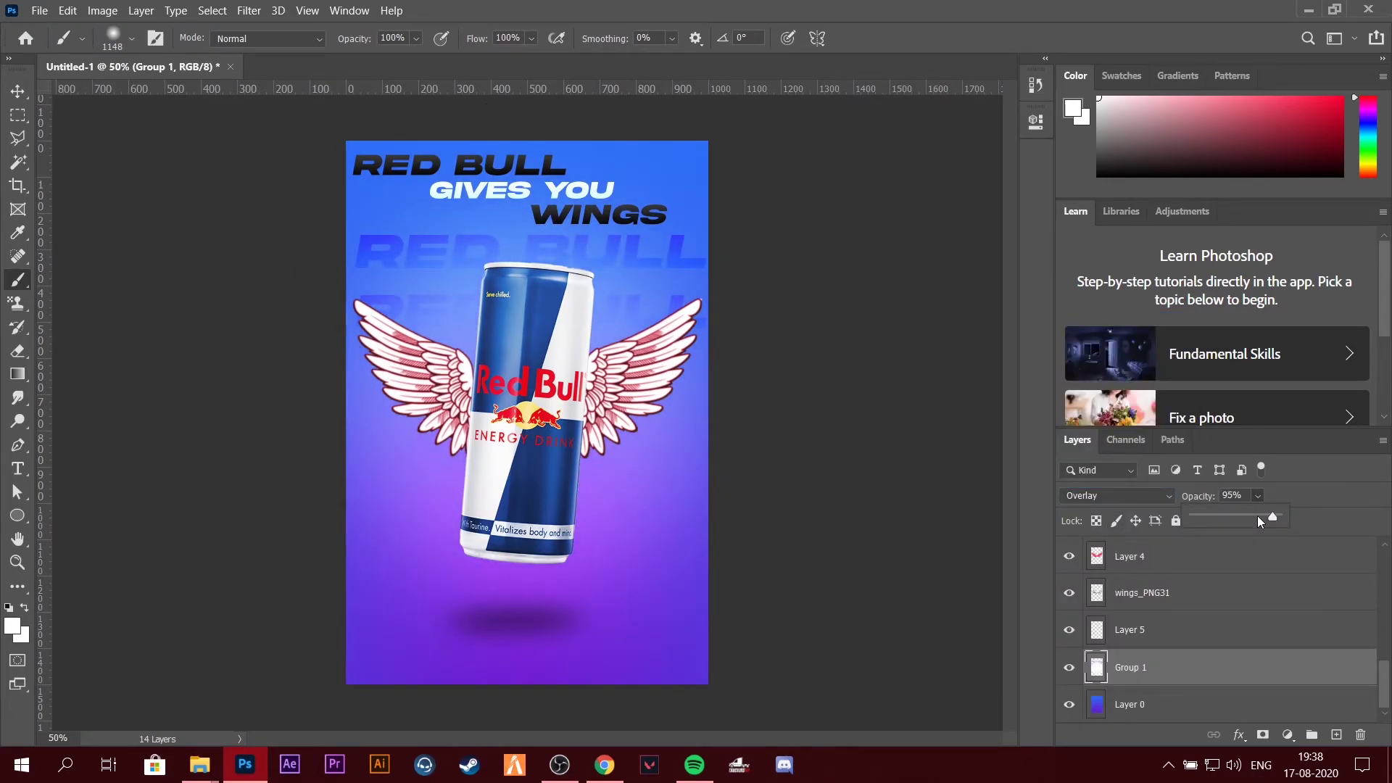
Reselect Layer 5 and Group 1, then undo the unwanted blending and glow colour changes.
{"action": "key", "text": "v"}
{"action": "left_click", "coordinate": [1130, 556]}
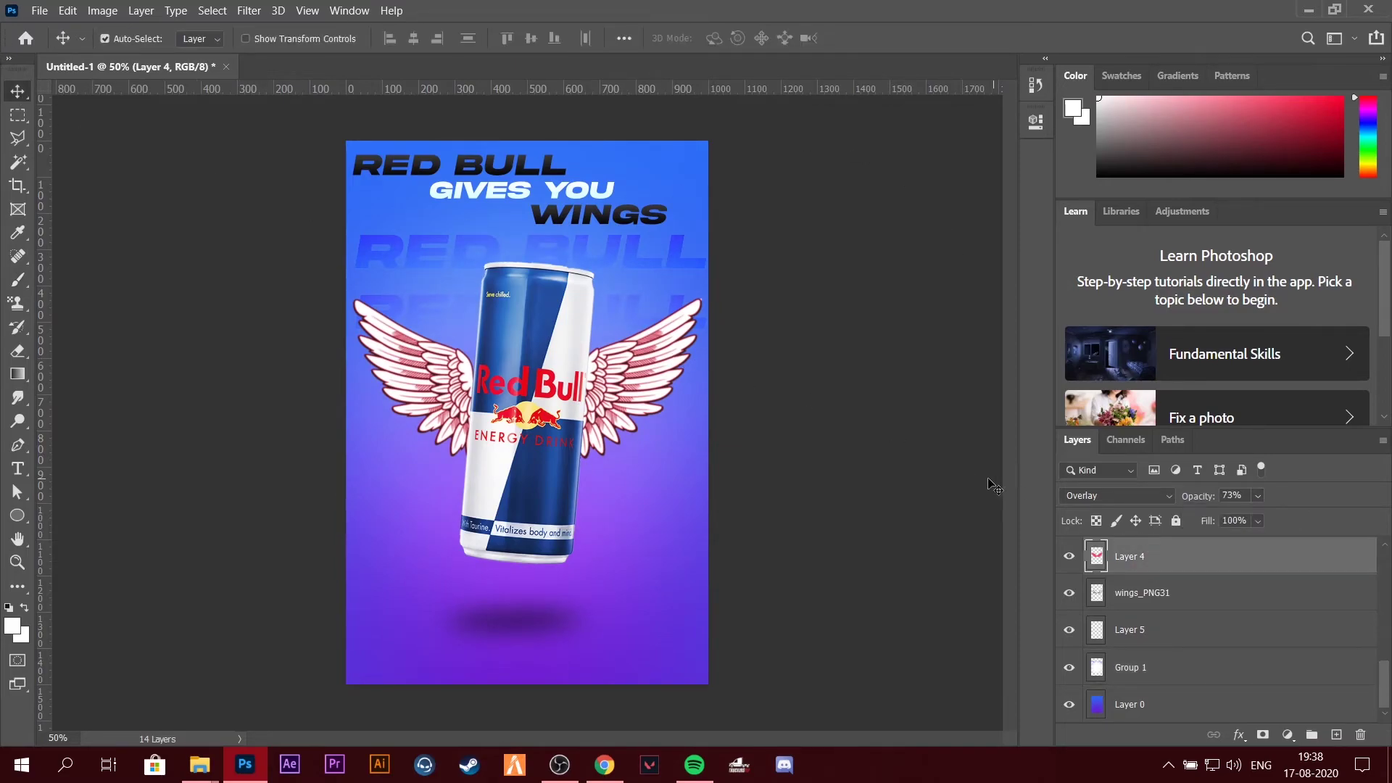
{"action": "left_click", "coordinate": [638, 269]}
{"action": "left_click", "coordinate": [18, 282]}
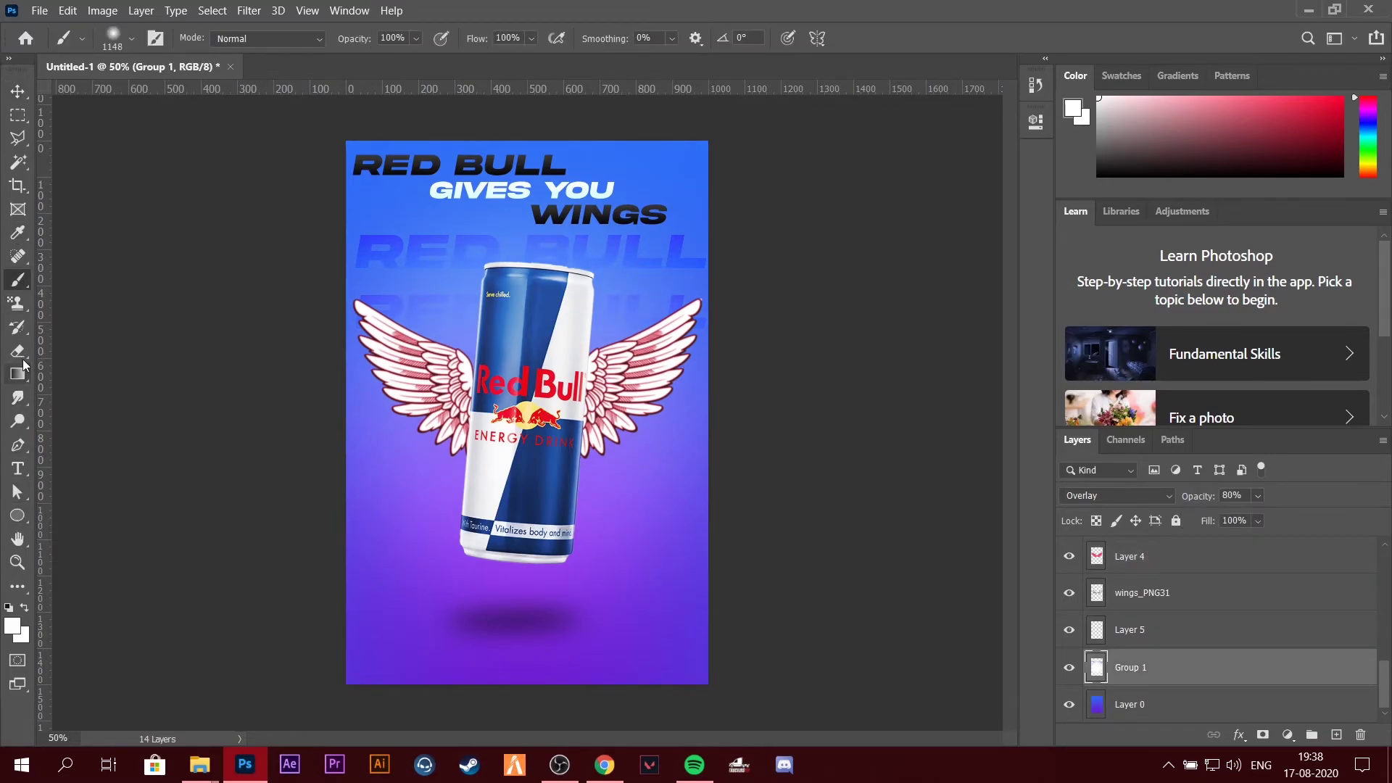
{"action": "left_click", "coordinate": [19, 91]}
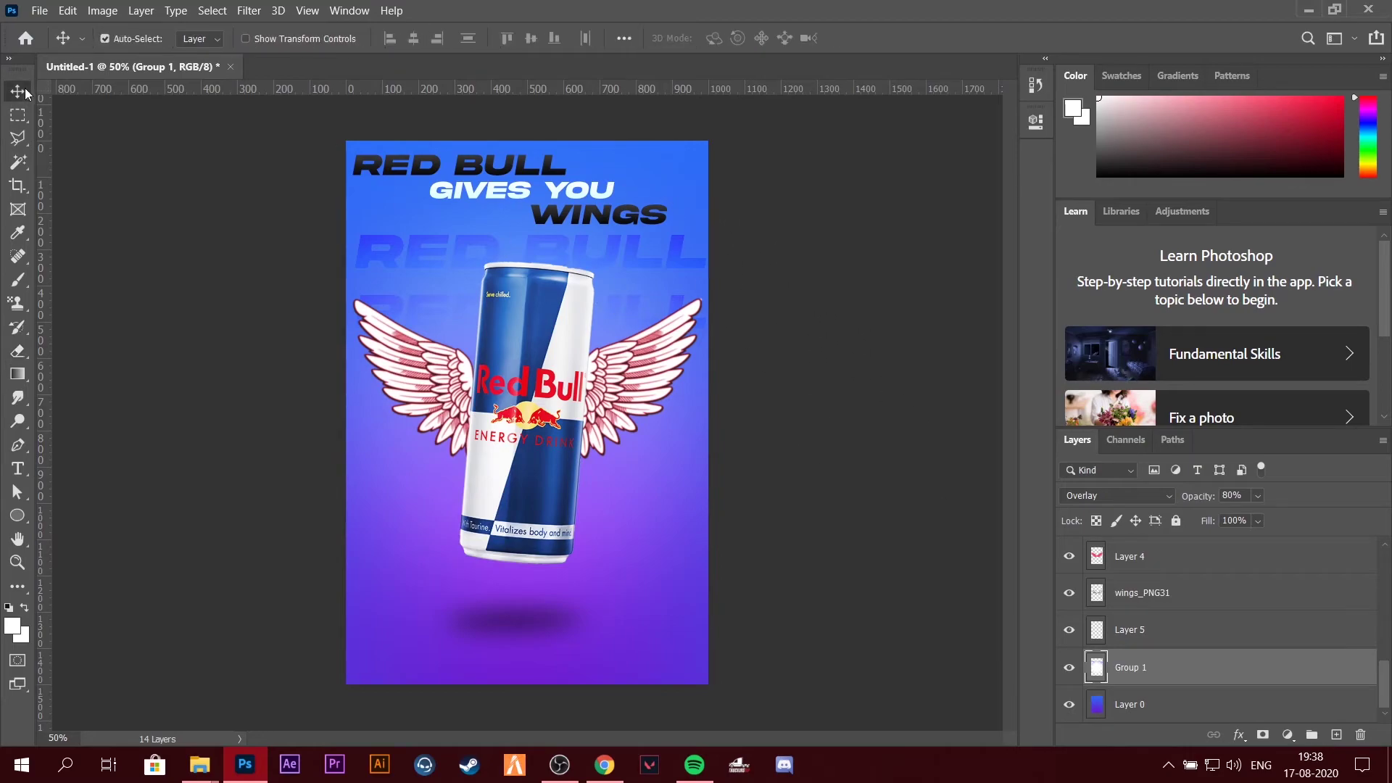
{"action": "left_click", "coordinate": [1158, 633]}
{"action": "key", "text": "Escape"}
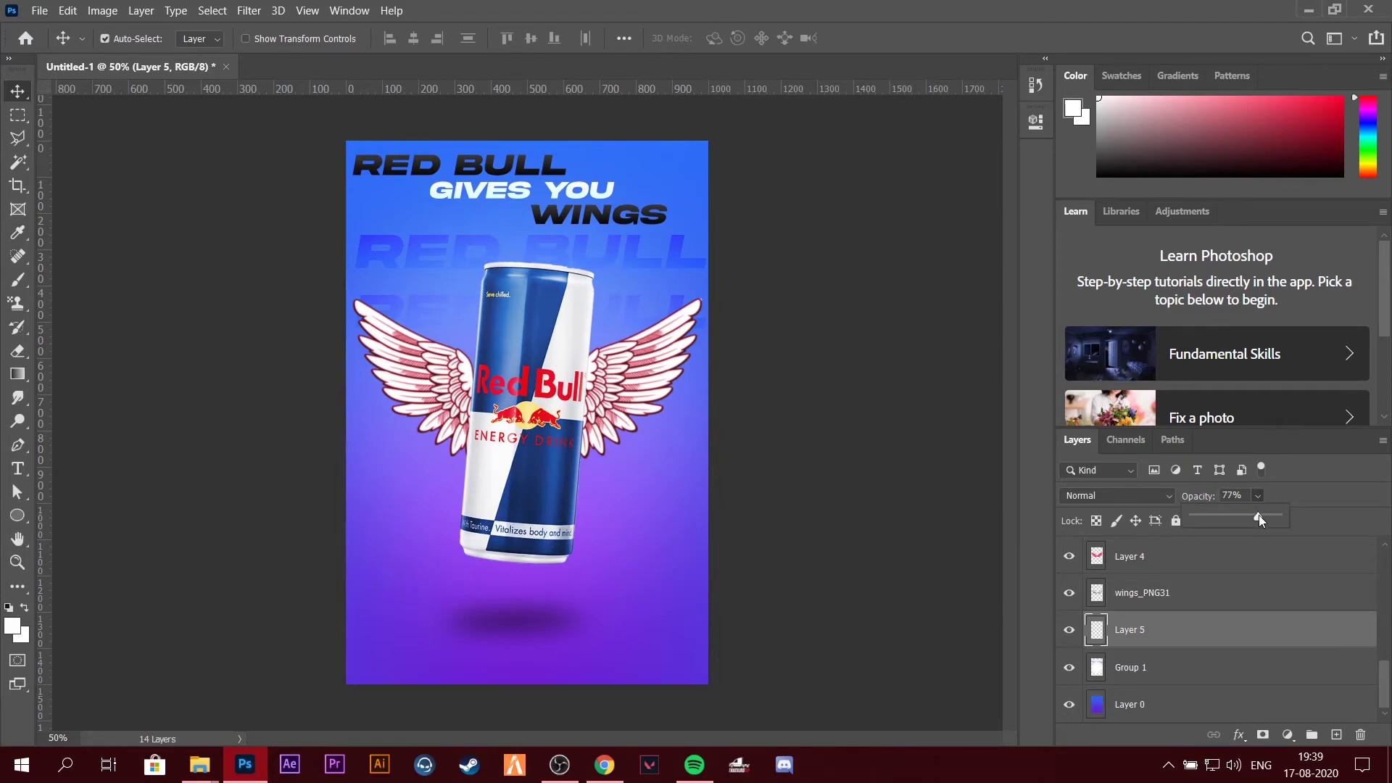
{"action": "left_click_drag", "start_coordinate": [1258, 516], "coordinate": [1263, 516]}
{"action": "left_click", "coordinate": [370, 248]}
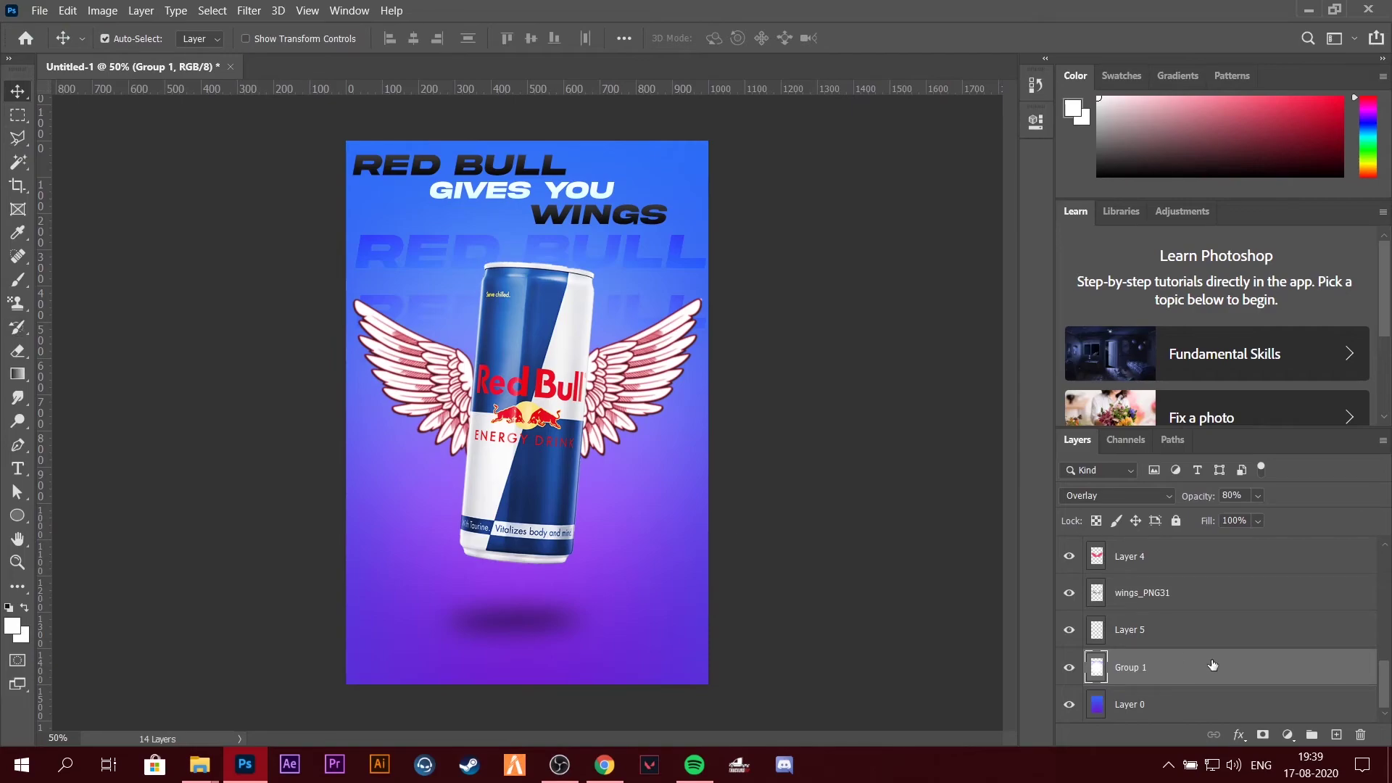
{"action": "key", "text": "ctrl+z"}
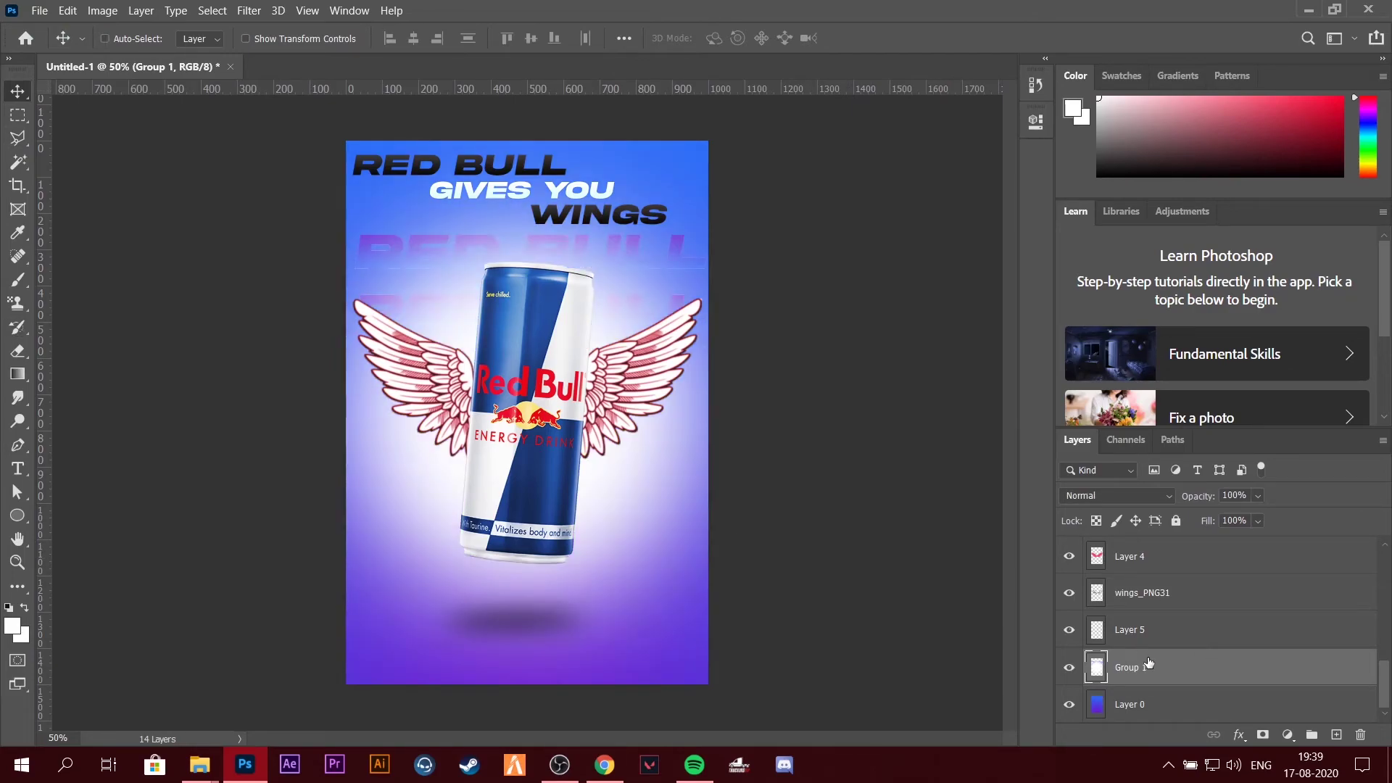
{"action": "key", "text": "ctrl+z"}
Repaint the white glow on Layer 5 and blend it as Overlay at 55% opacity.
{"action": "left_click", "coordinate": [1167, 641]}
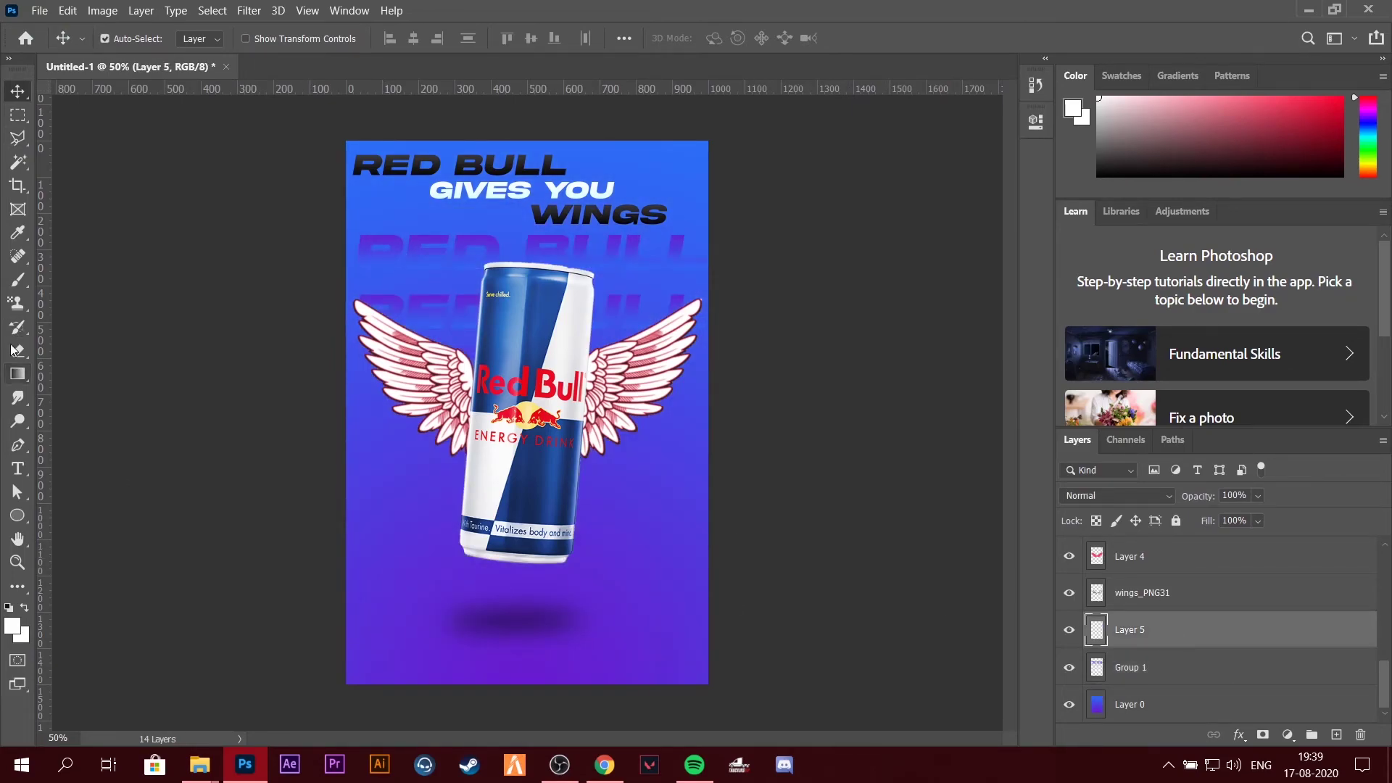
{"action": "key", "text": "b"}
{"action": "left_click", "coordinate": [528, 466]}
{"action": "left_click", "coordinate": [526, 566]}
{"action": "left_click", "coordinate": [1116, 495]}
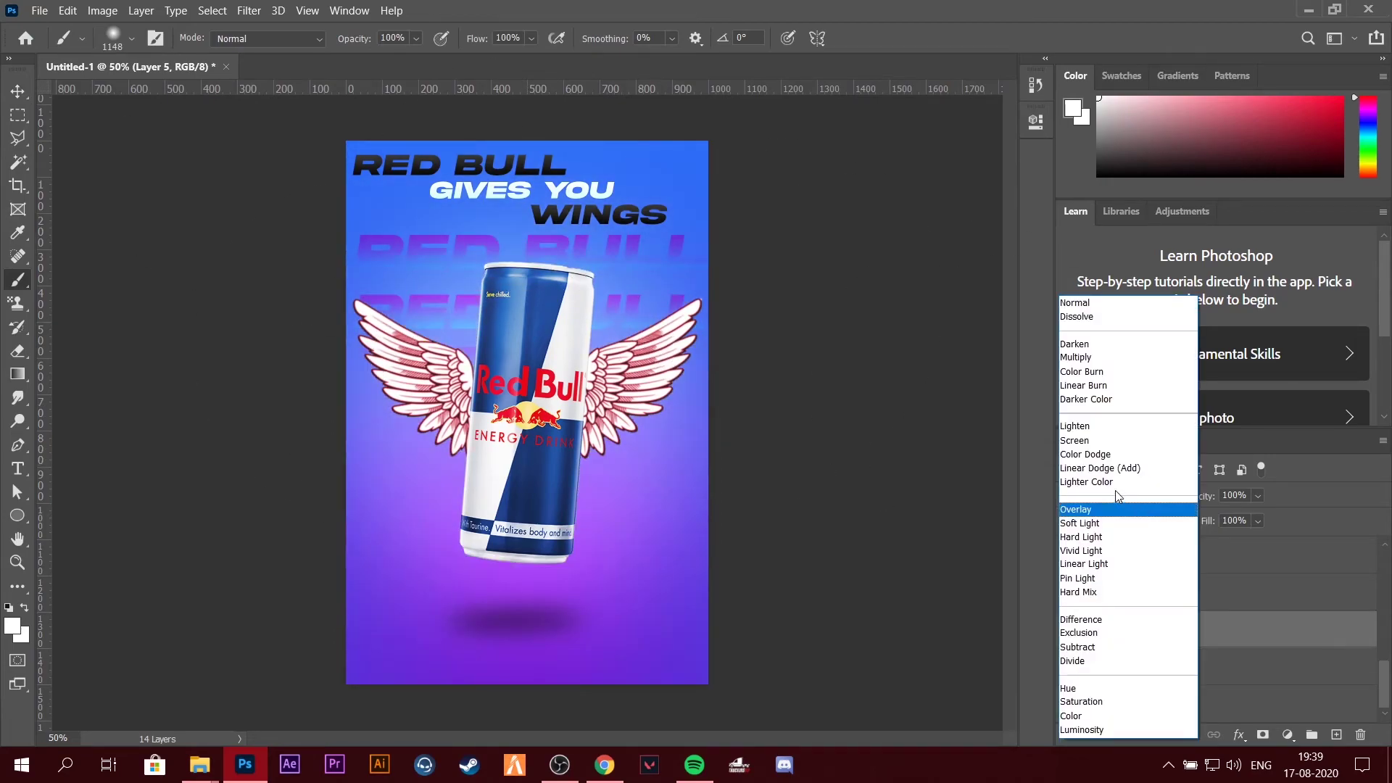
{"action": "left_click", "coordinate": [1120, 508]}
{"action": "left_click_drag", "start_coordinate": [1234, 507], "coordinate": [1241, 513]}
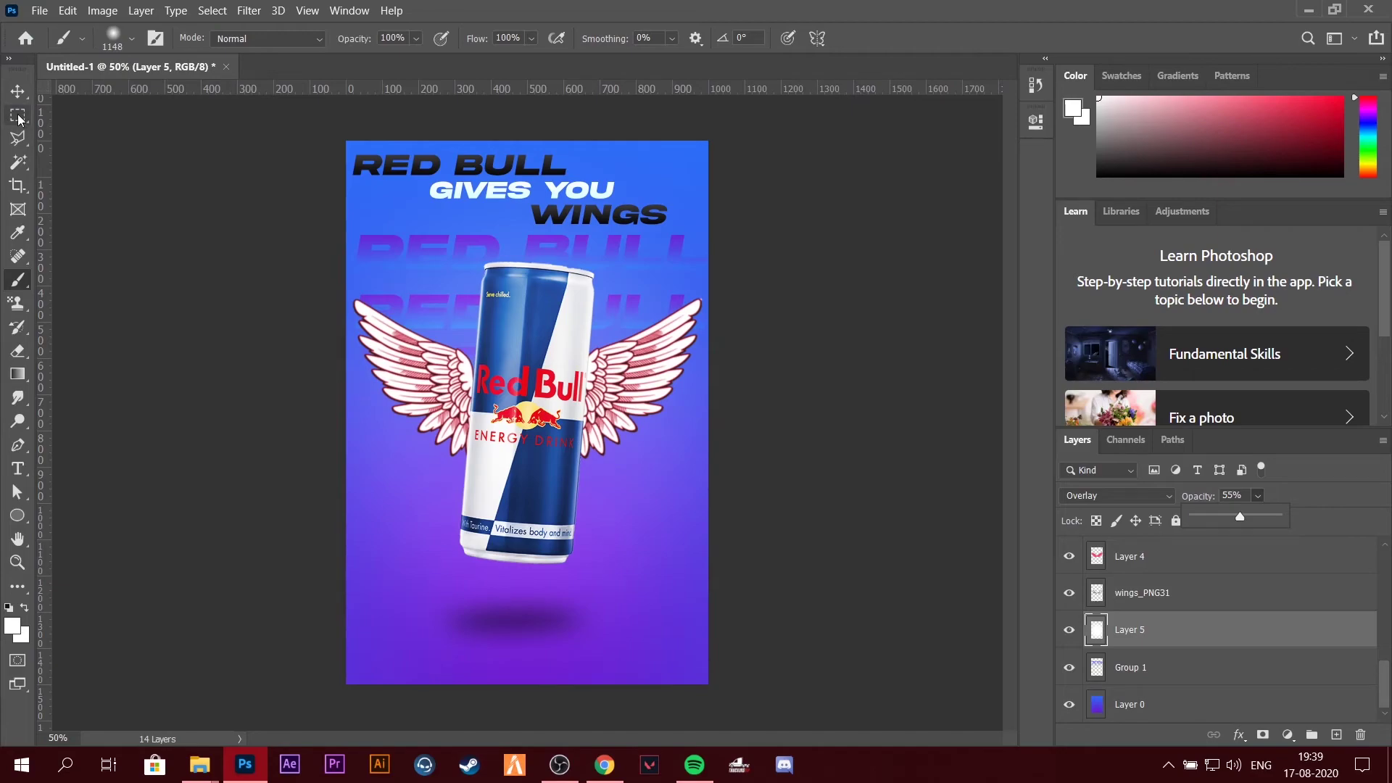
Free-transform the Ellipse 1 shadow under the can to enlarge and raise it slightly.
{"action": "left_click", "coordinate": [17, 91]}
{"action": "left_click", "coordinate": [531, 640]}
{"action": "key", "text": "ctrl+t"}
{"action": "left_click_drag", "start_coordinate": [610, 656], "coordinate": [628, 665]}
{"action": "left_click_drag", "start_coordinate": [586, 619], "coordinate": [586, 606]}
{"action": "left_click", "coordinate": [897, 39]}
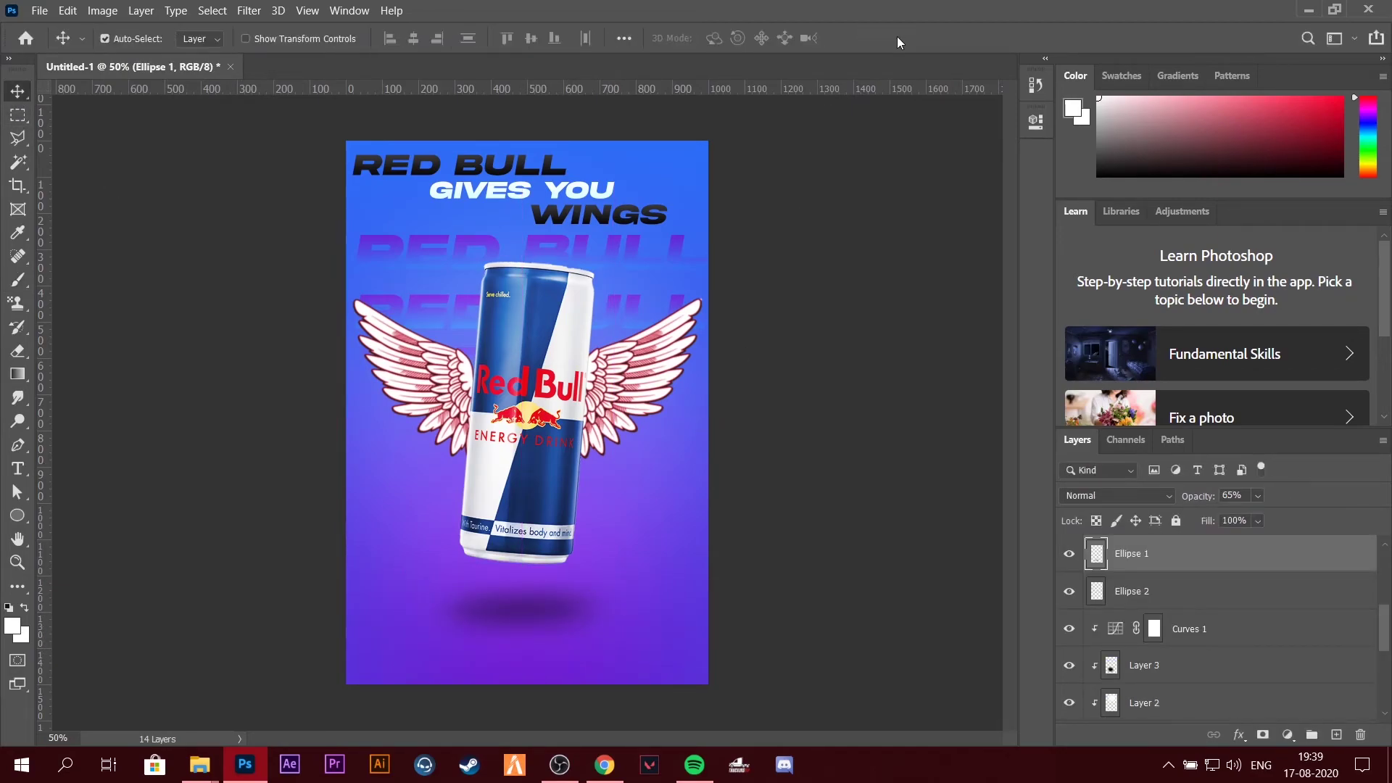
Select Layer 5 and then the Group 1 layer in the Layers panel.
{"action": "scroll", "coordinate": [1083, 677], "scroll_direction": "down", "scroll_amount": 5}
{"action": "scroll", "coordinate": [1083, 676], "scroll_direction": "up", "scroll_amount": 2}
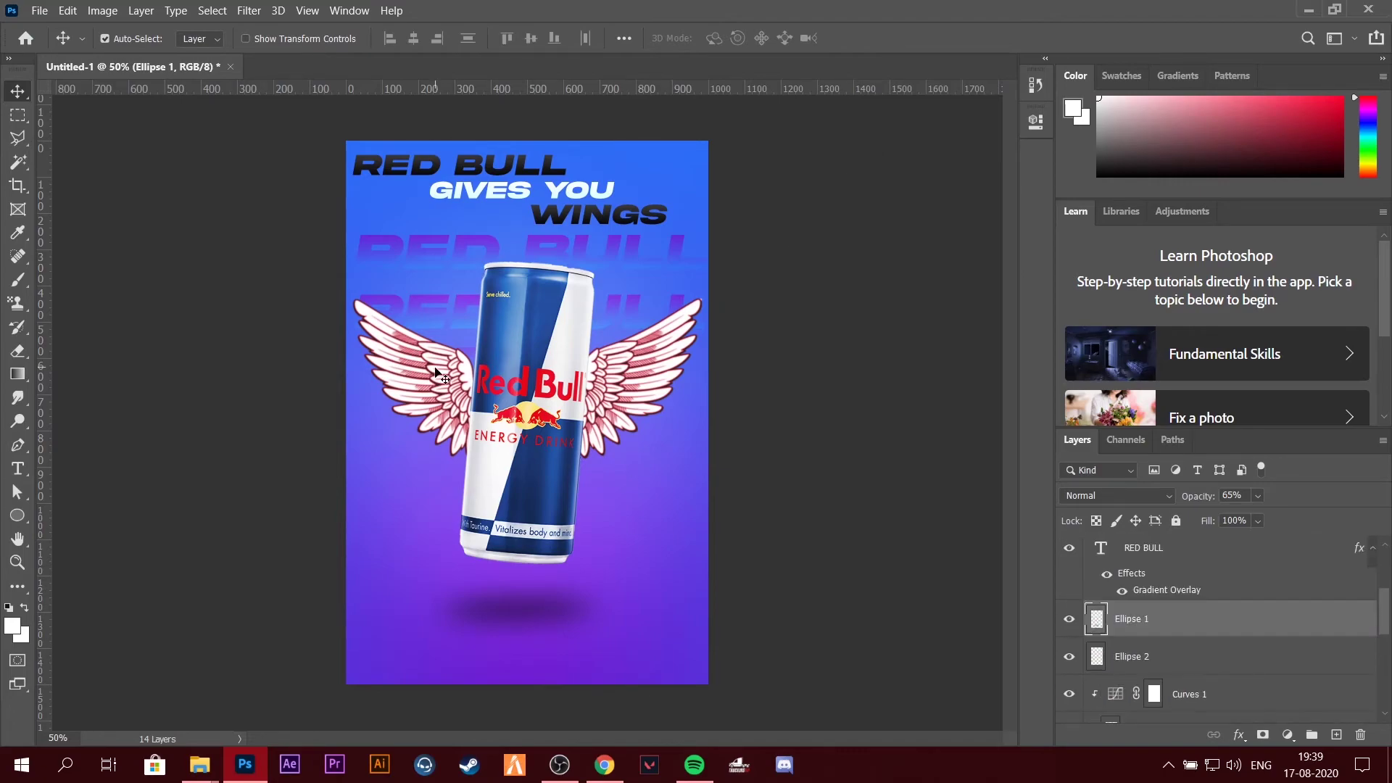
{"action": "left_click", "coordinate": [579, 369]}
{"action": "key", "text": "alt+bracketleft"}
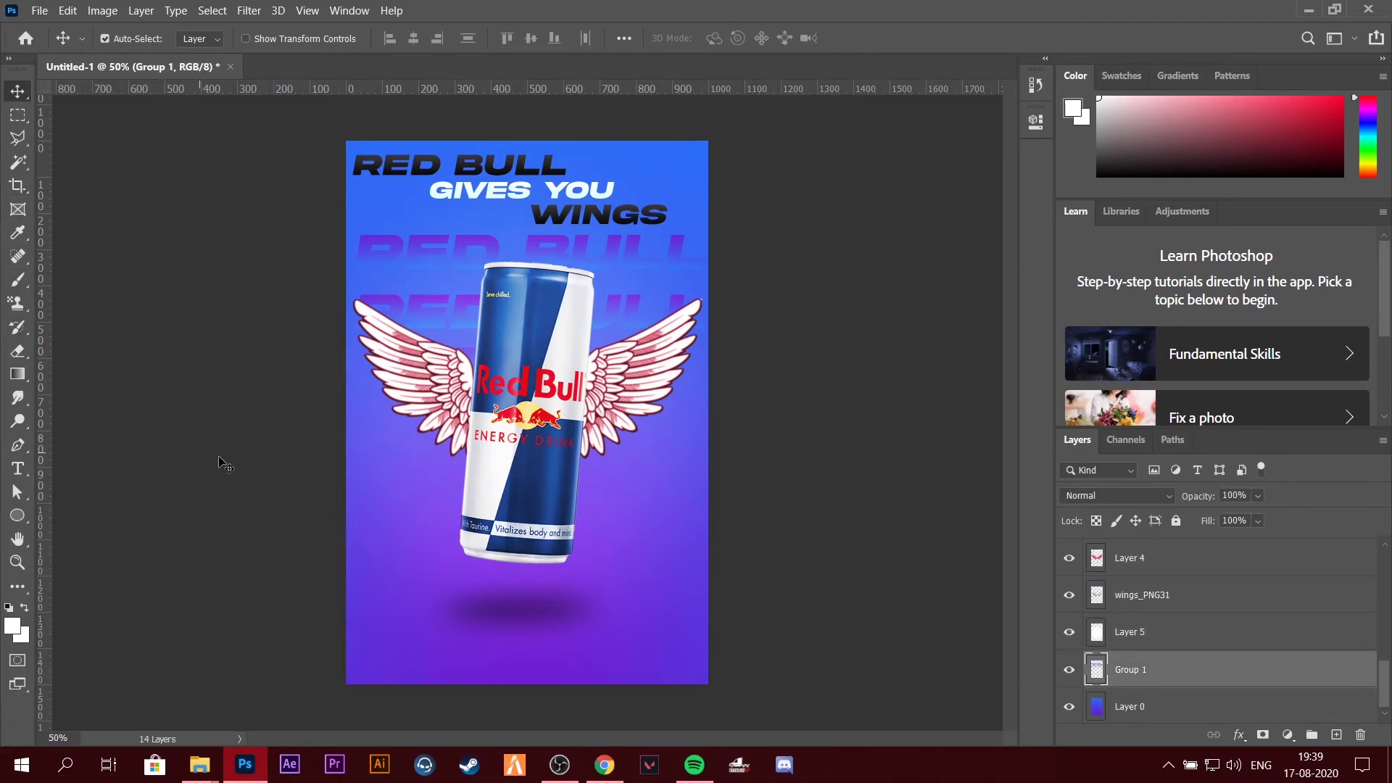
{"action": "left_click", "coordinate": [17, 351]}
Search Google Images for 'Red bull logo png' and open the first result's source page.
{"action": "key", "text": "v"}
{"action": "left_click", "coordinate": [40, 10]}
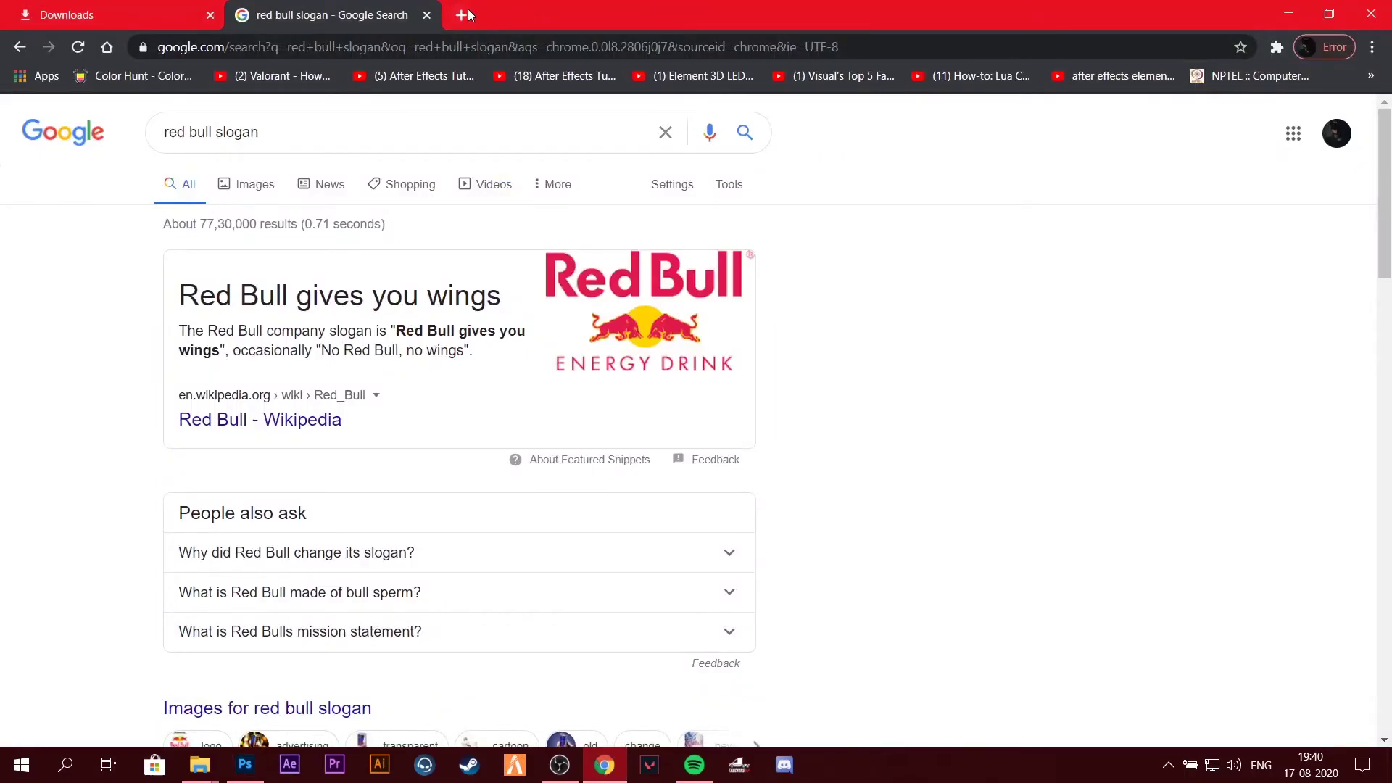
{"action": "left_click", "coordinate": [467, 14]}
{"action": "type", "text": "red bull"}
{"action": "left_click", "coordinate": [247, 164]}
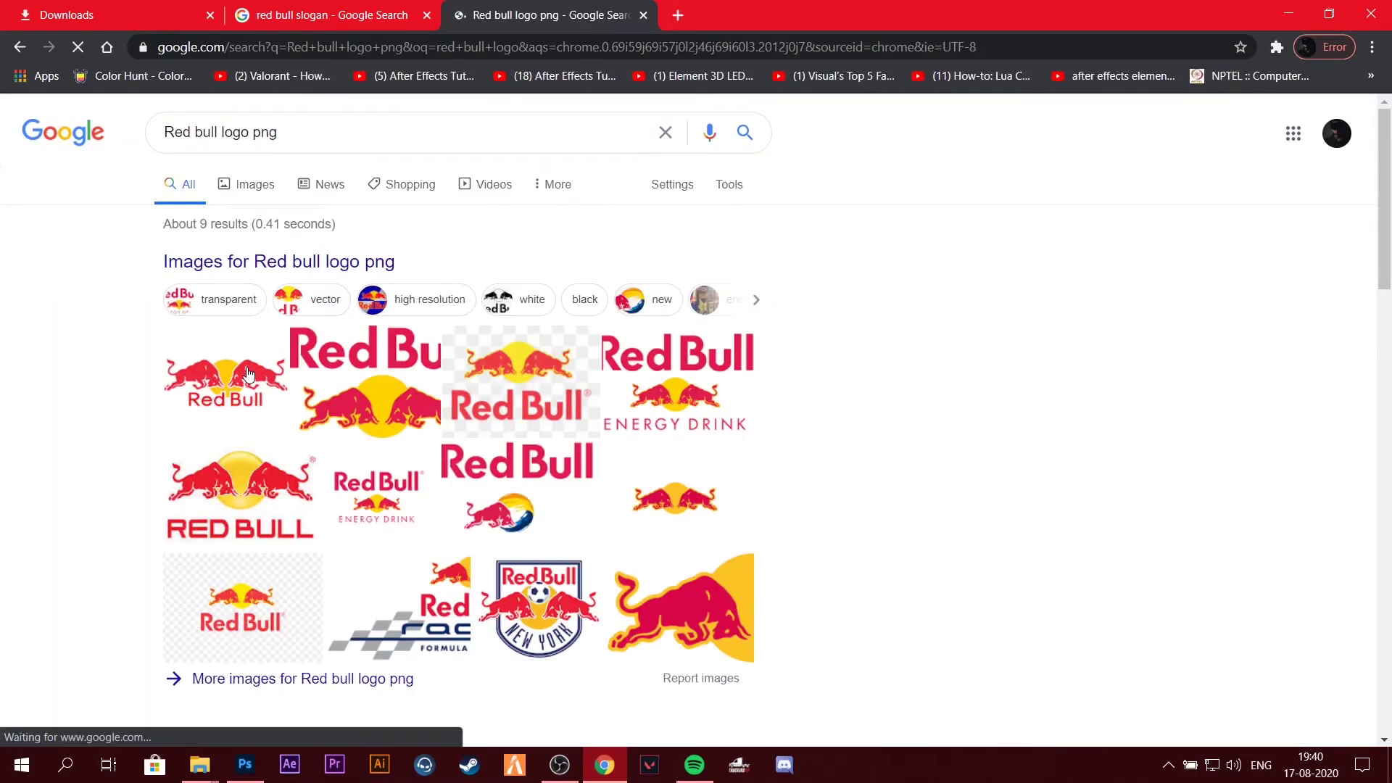
{"action": "left_click", "coordinate": [247, 373]}
{"action": "left_click", "coordinate": [1058, 522]}
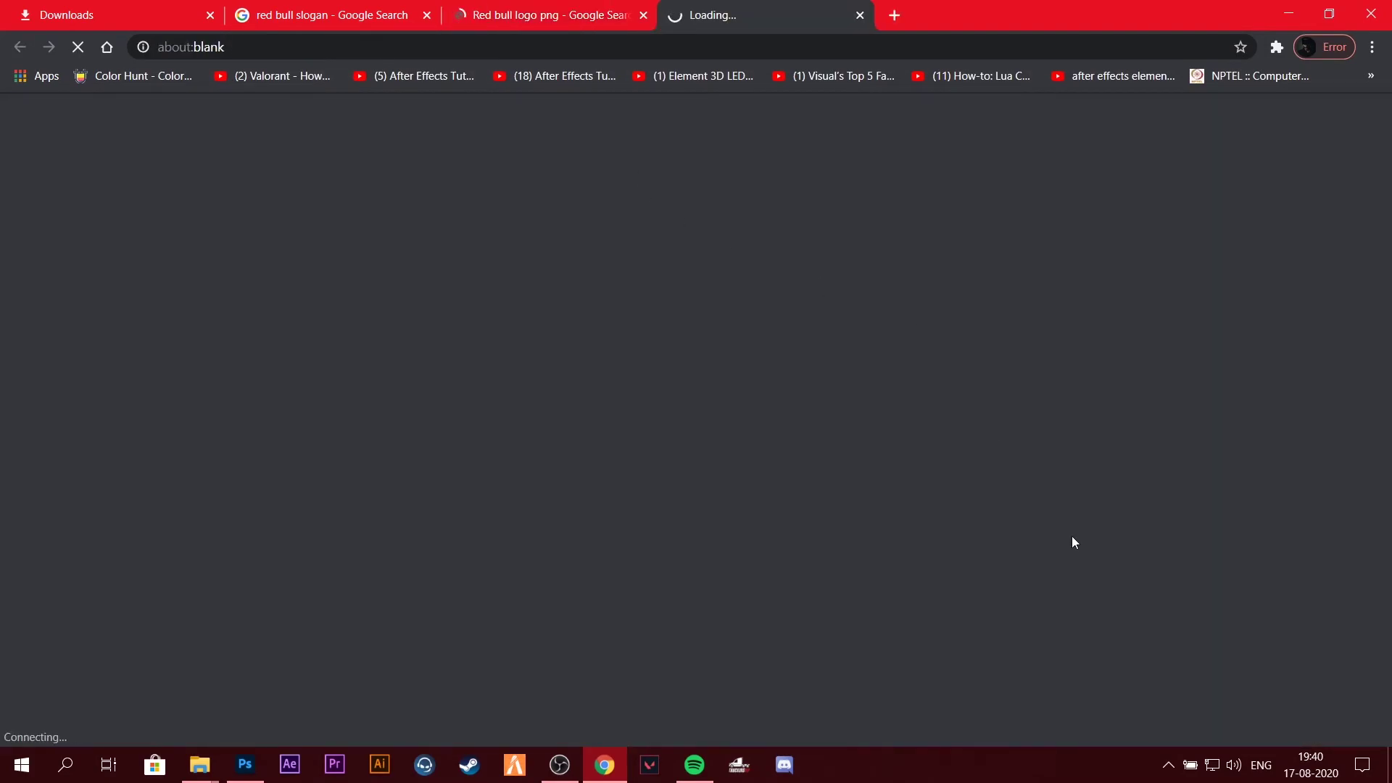
Browse related Red Bull logo pages, then return to the Google Images results.
{"action": "scroll", "coordinate": [845, 371], "scroll_direction": "down", "scroll_amount": 6}
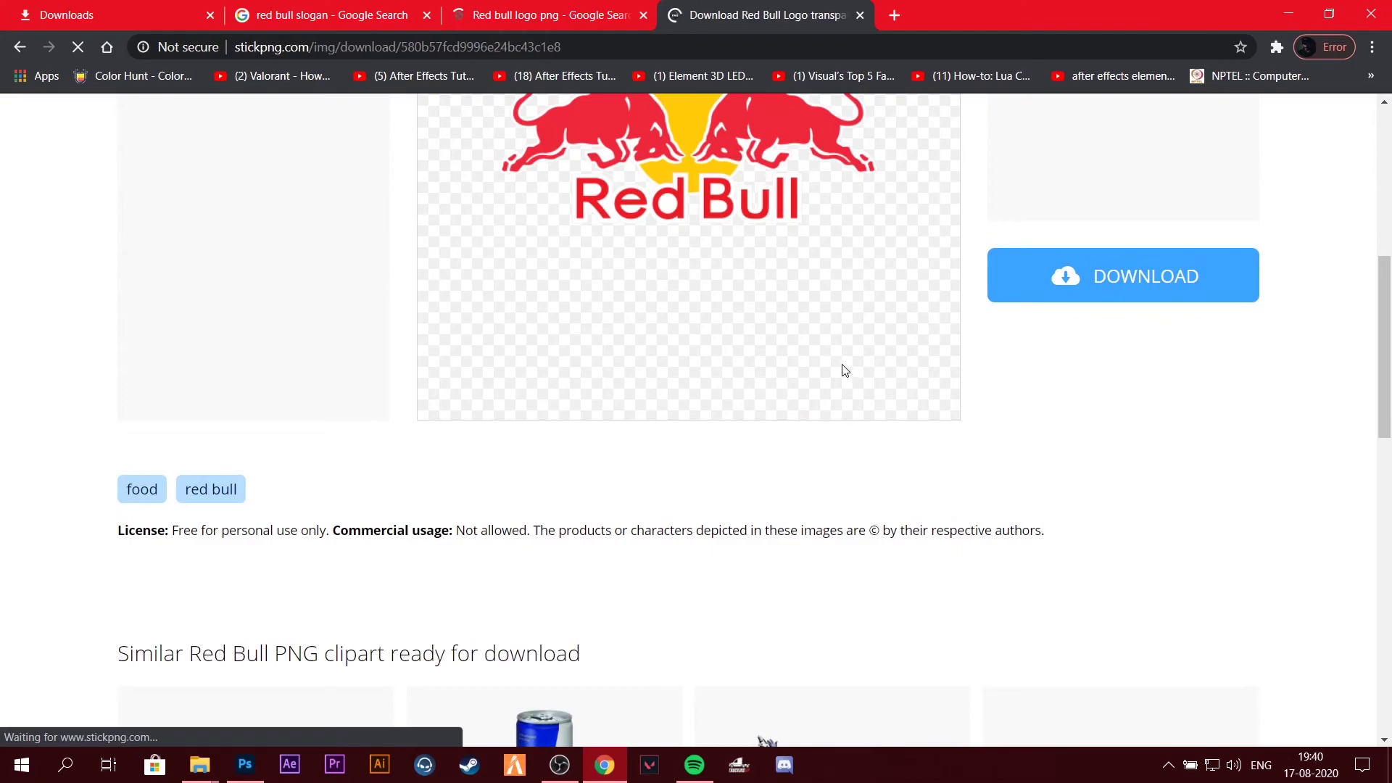
{"action": "left_click", "coordinate": [290, 471]}
{"action": "key", "text": "alt+Left"}
{"action": "left_click", "coordinate": [1108, 422]}
{"action": "key", "text": "alt+Left"}
{"action": "key", "text": "ctrl+shift+Tab"}
Open the logodownload.org Red Bull logo and save it as red-bull-logo-0.png.
{"action": "left_click", "coordinate": [637, 178]}
{"action": "left_click", "coordinate": [886, 161]}
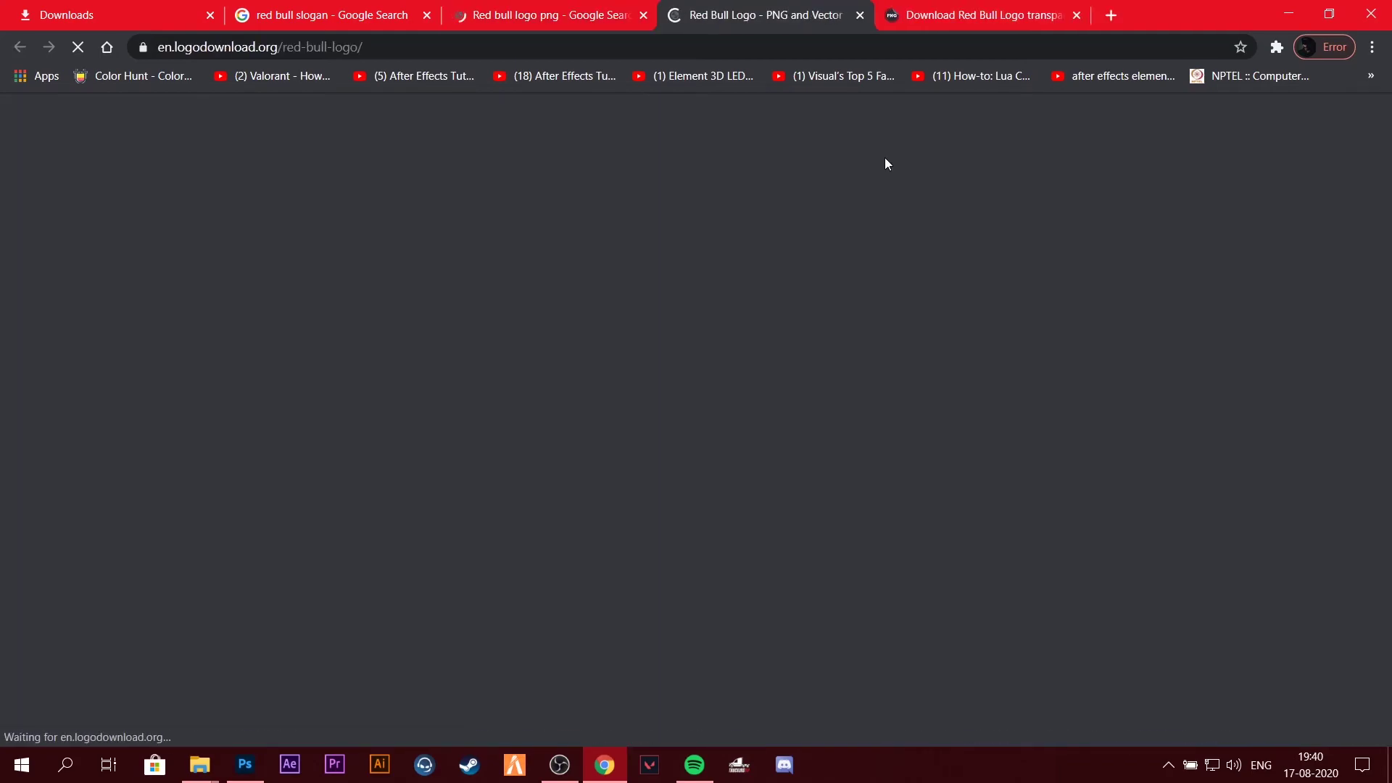
{"action": "scroll", "coordinate": [616, 456], "scroll_direction": "down", "scroll_amount": 8}
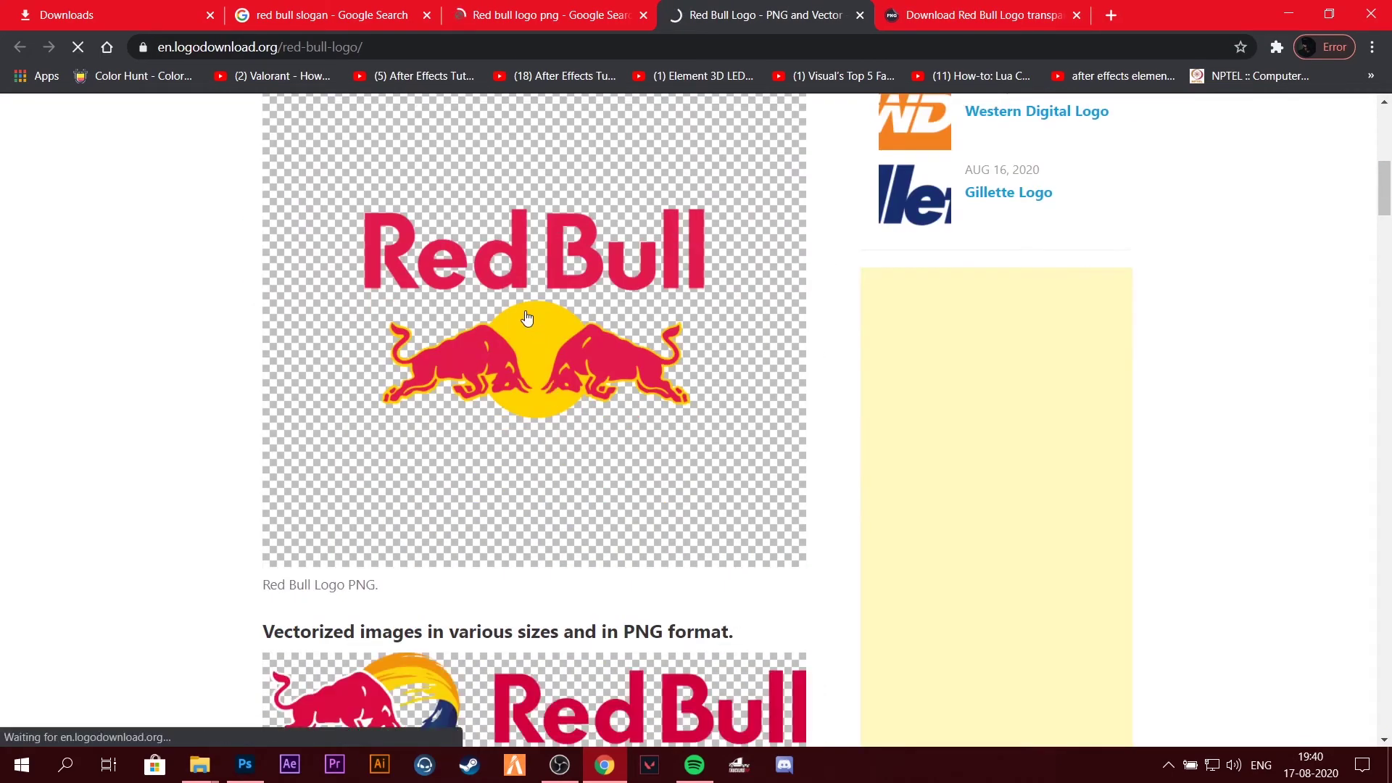
{"action": "left_click", "coordinate": [527, 319]}
{"action": "right_click", "coordinate": [632, 317]}
{"action": "left_click", "coordinate": [686, 352]}
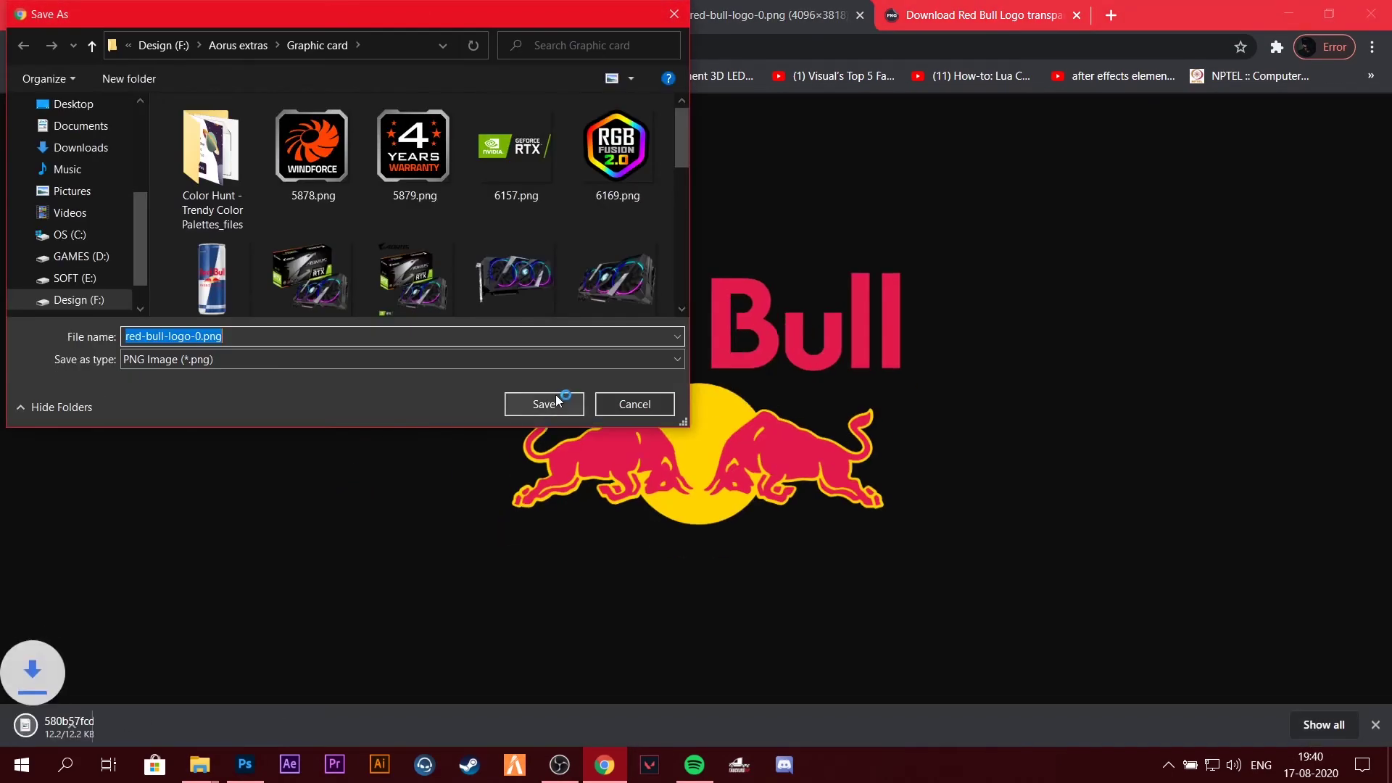
{"action": "left_click", "coordinate": [555, 399]}
{"action": "left_click", "coordinate": [245, 764]}
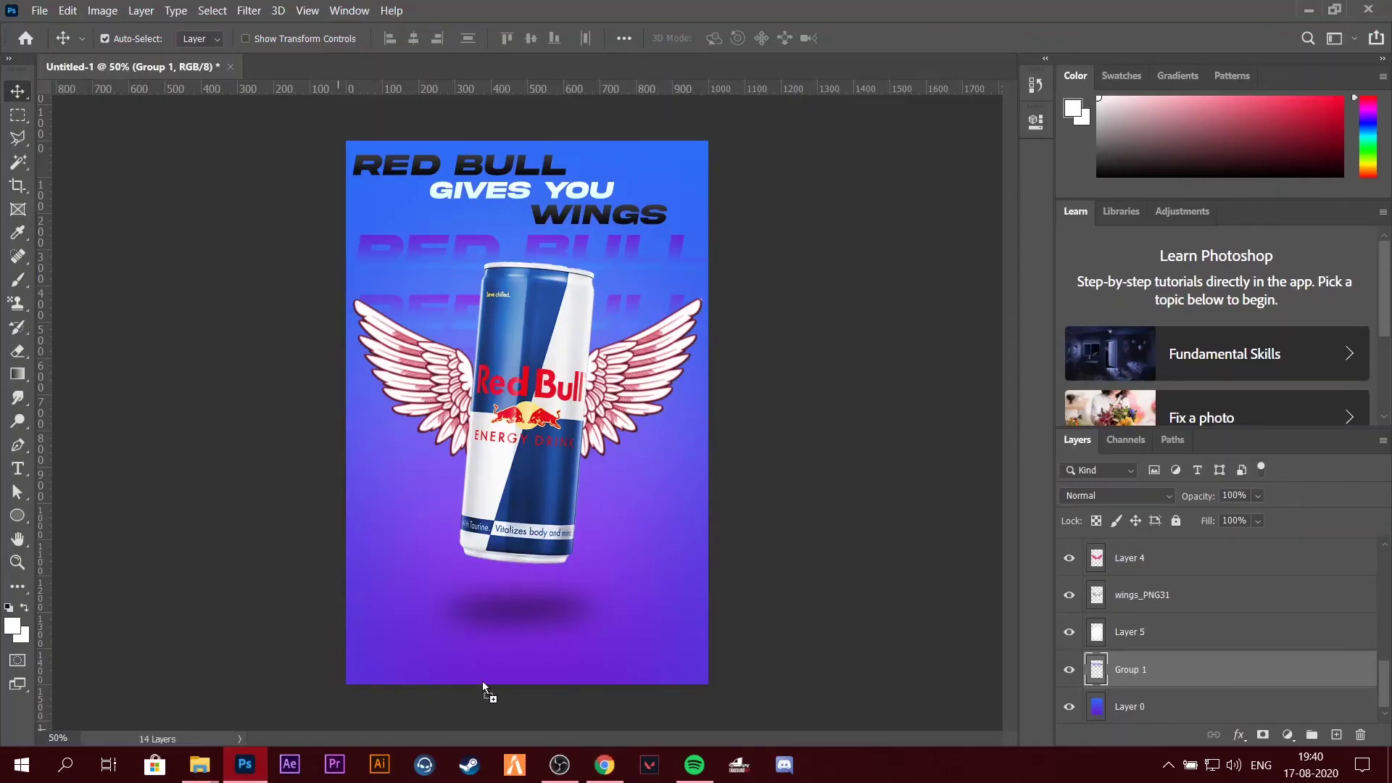
Place red-bull-logo-0.png small at the bottom centre of the poster.
{"action": "mouse_move", "coordinate": [427, 698]}
{"action": "left_mouse_down"}
{"action": "mouse_move", "coordinate": [525, 642]}
{"action": "mouse_move", "coordinate": [511, 634]}
{"action": "mouse_move", "coordinate": [509, 647]}
{"action": "left_mouse_up"}
{"action": "left_click", "coordinate": [867, 38]}
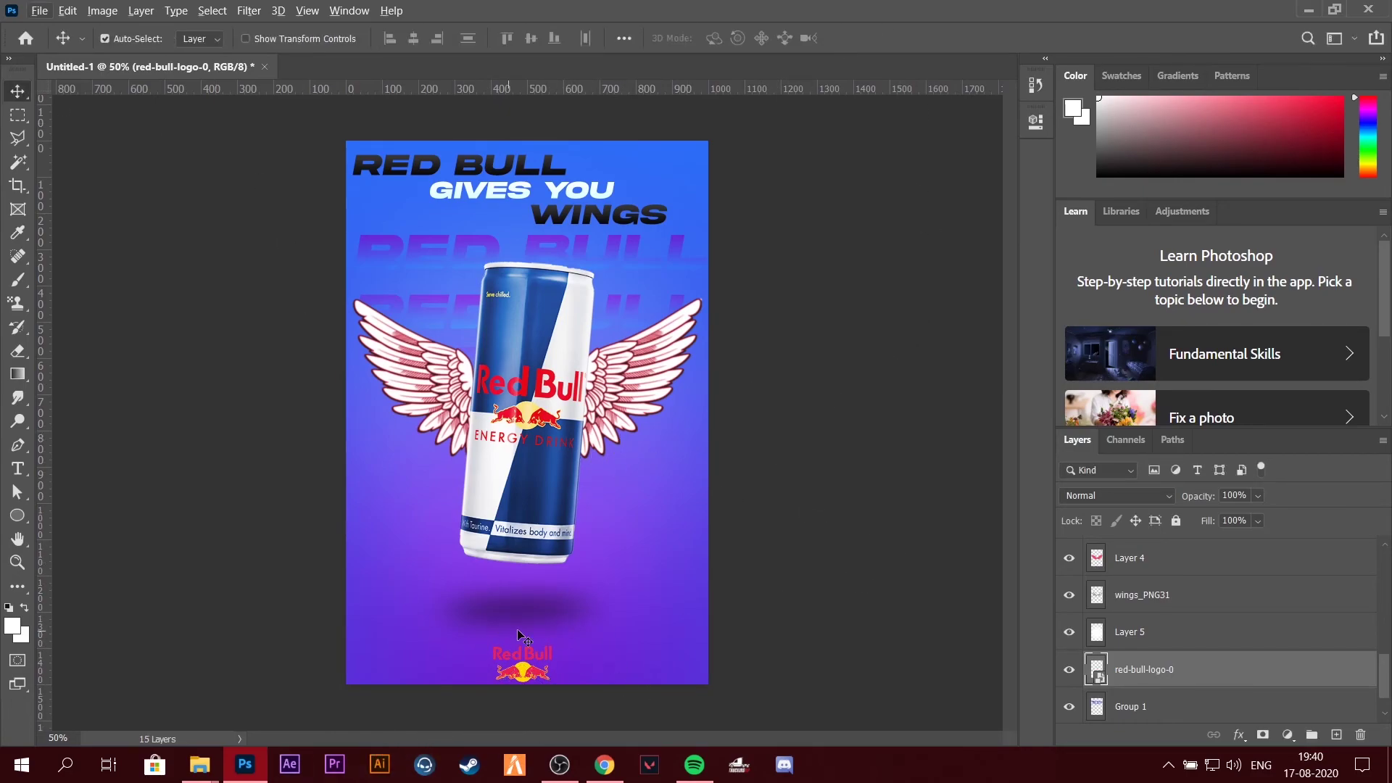
{"action": "scroll", "coordinate": [1171, 621], "scroll_direction": "up", "scroll_amount": 5}
{"action": "scroll", "coordinate": [1171, 620], "scroll_direction": "up", "scroll_amount": 3}
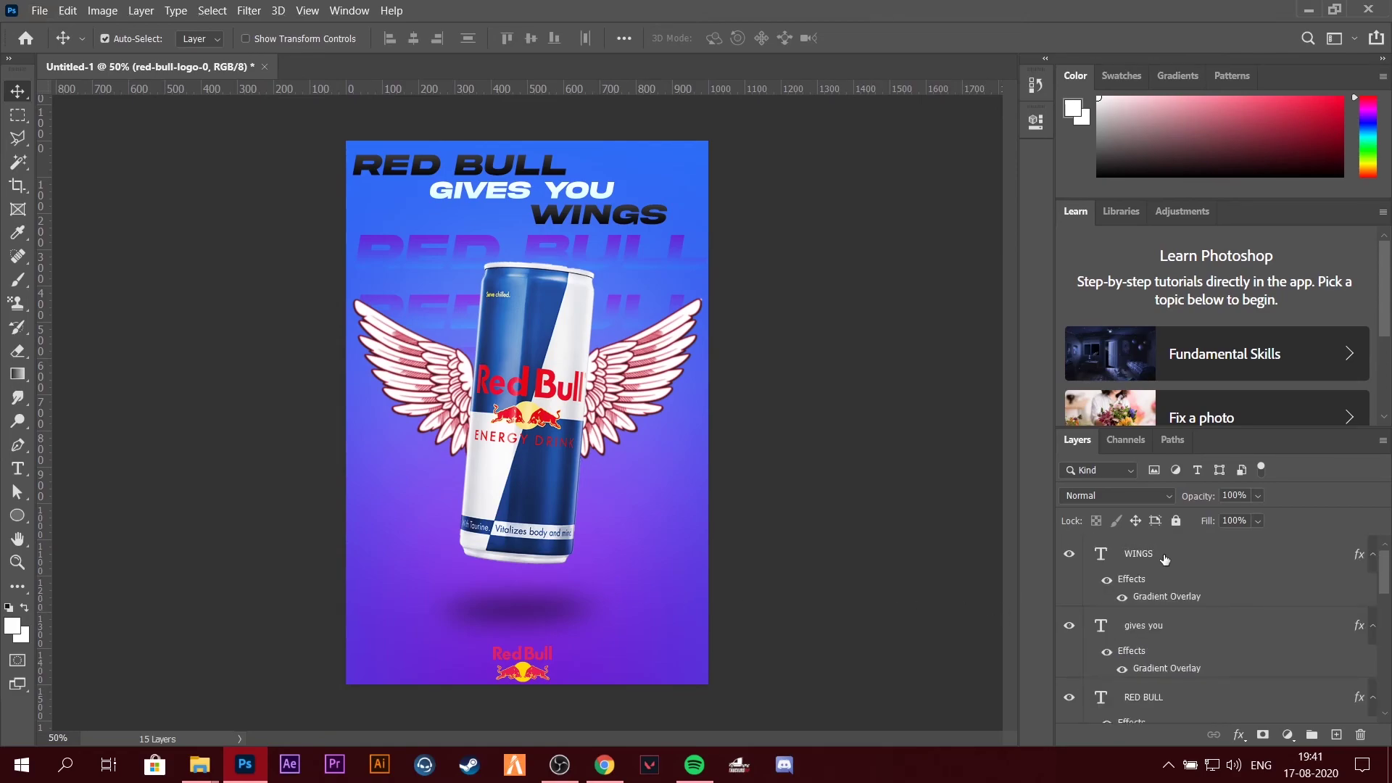
Select the WINGS, Layer 5, red-bull-logo-0 and Group 1 layers together.
{"action": "left_click", "coordinate": [1164, 556]}
{"action": "scroll", "coordinate": [1166, 602], "scroll_direction": "down", "scroll_amount": 2}
{"action": "scroll", "coordinate": [1164, 638], "scroll_direction": "down", "scroll_amount": 3}
{"action": "scroll", "coordinate": [1181, 631], "scroll_direction": "down", "scroll_amount": 3}
{"action": "scroll", "coordinate": [1203, 627], "scroll_direction": "up", "scroll_amount": 1}
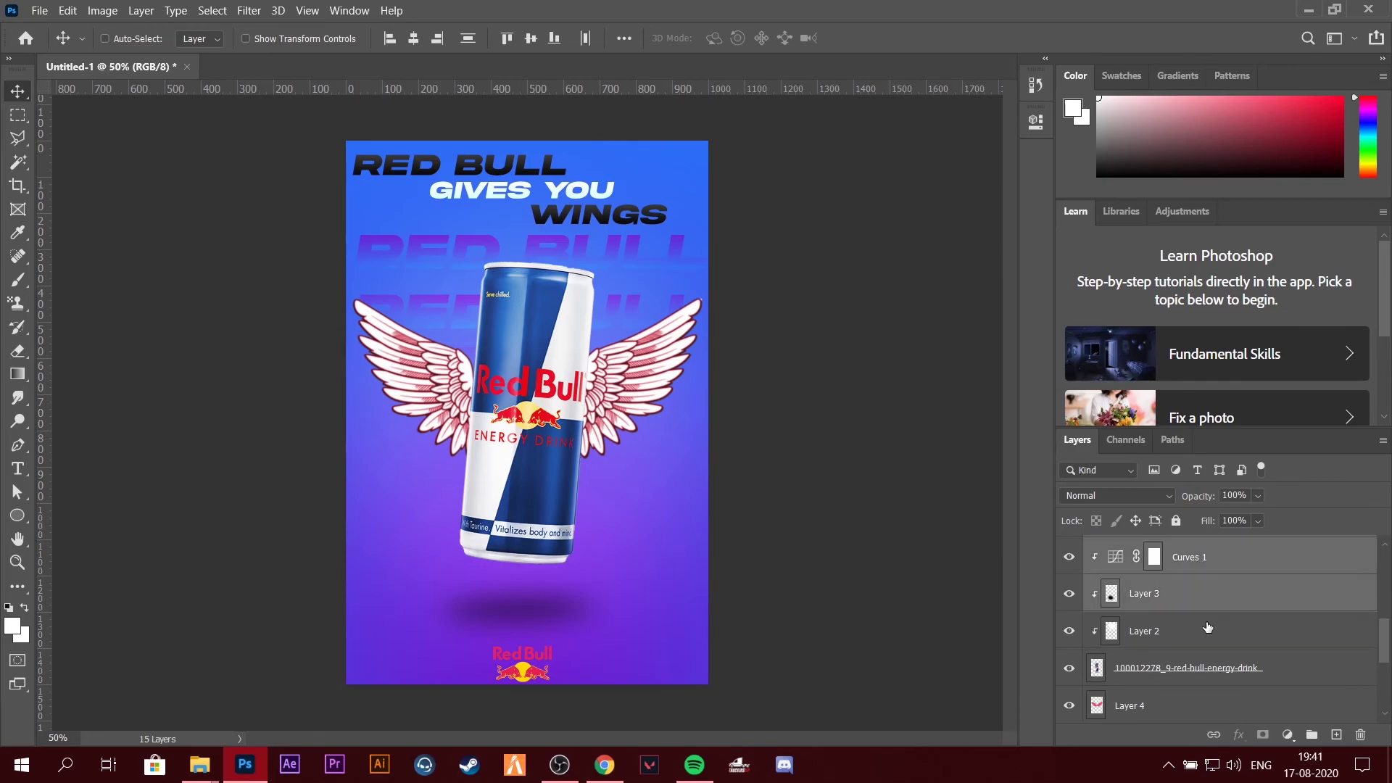
{"action": "scroll", "coordinate": [1268, 648], "scroll_direction": "down", "scroll_amount": 2}
{"action": "scroll", "coordinate": [1258, 672], "scroll_direction": "down", "scroll_amount": 2}
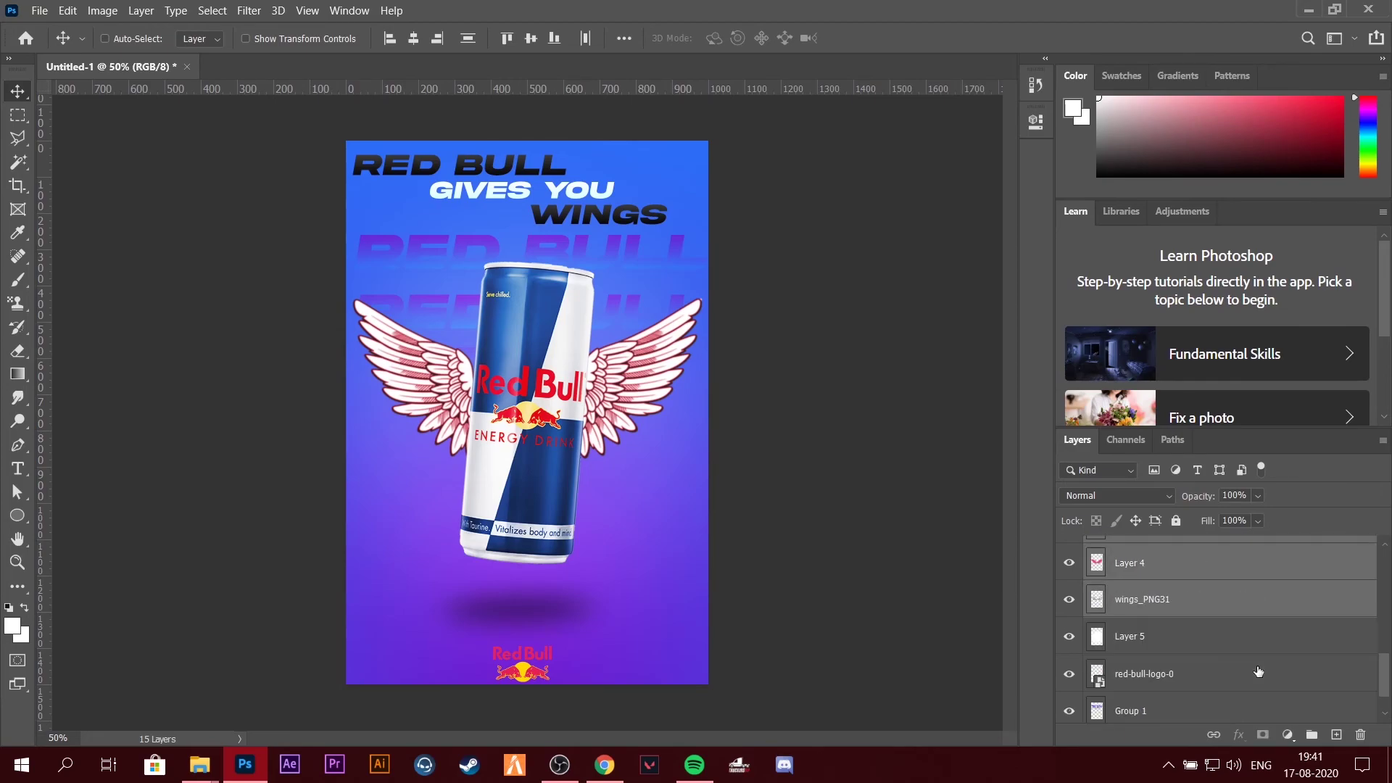
{"action": "left_click", "coordinate": [1208, 649], "text": "ctrl"}
{"action": "left_click", "coordinate": [1192, 675], "text": "ctrl"}
{"action": "left_click", "coordinate": [1203, 706], "text": "ctrl"}
{"action": "scroll", "coordinate": [1232, 674], "scroll_direction": "down", "scroll_amount": 1}
Group the selected layers into Group 2 and add a Curves layer lifting the highlights.
{"action": "left_click", "coordinate": [1228, 704], "text": "ctrl"}
{"action": "left_click", "coordinate": [1311, 734]}
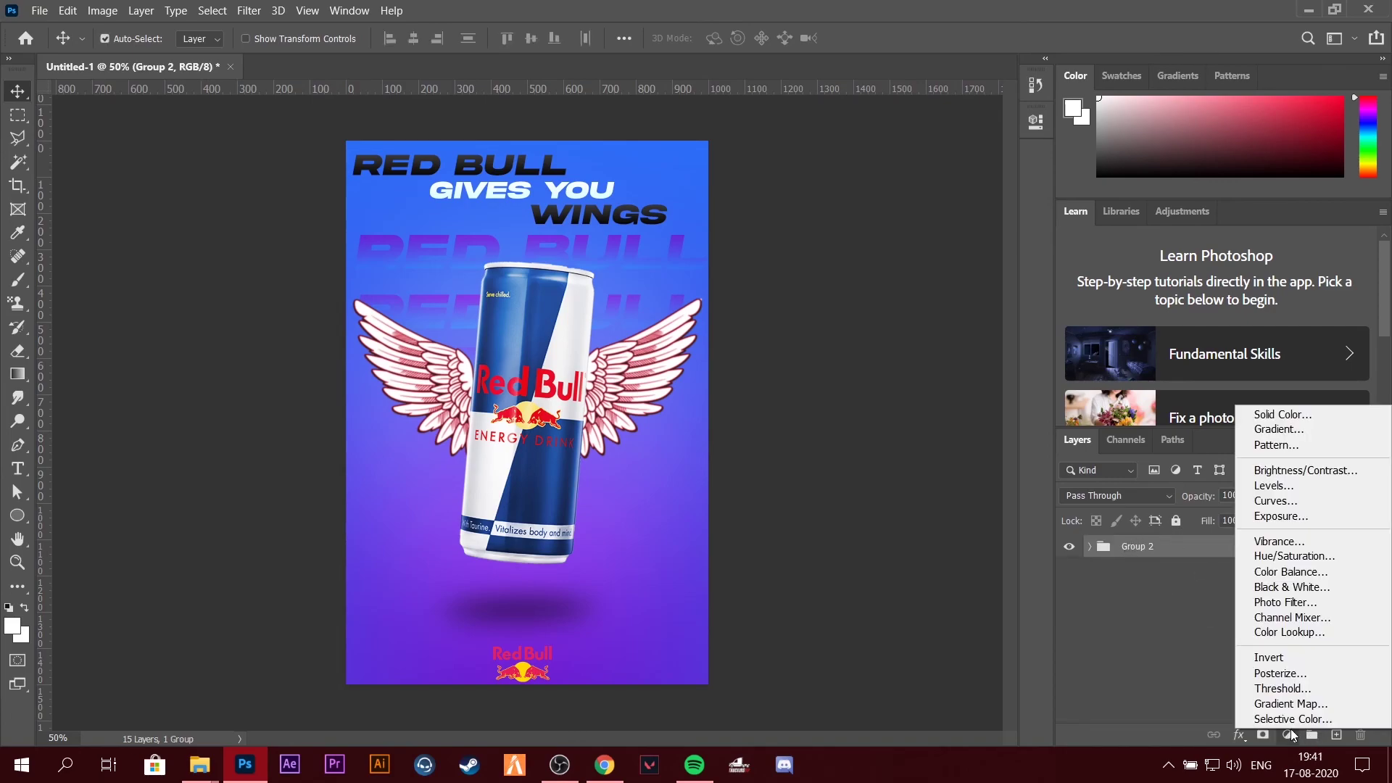
{"action": "left_click", "coordinate": [1281, 515]}
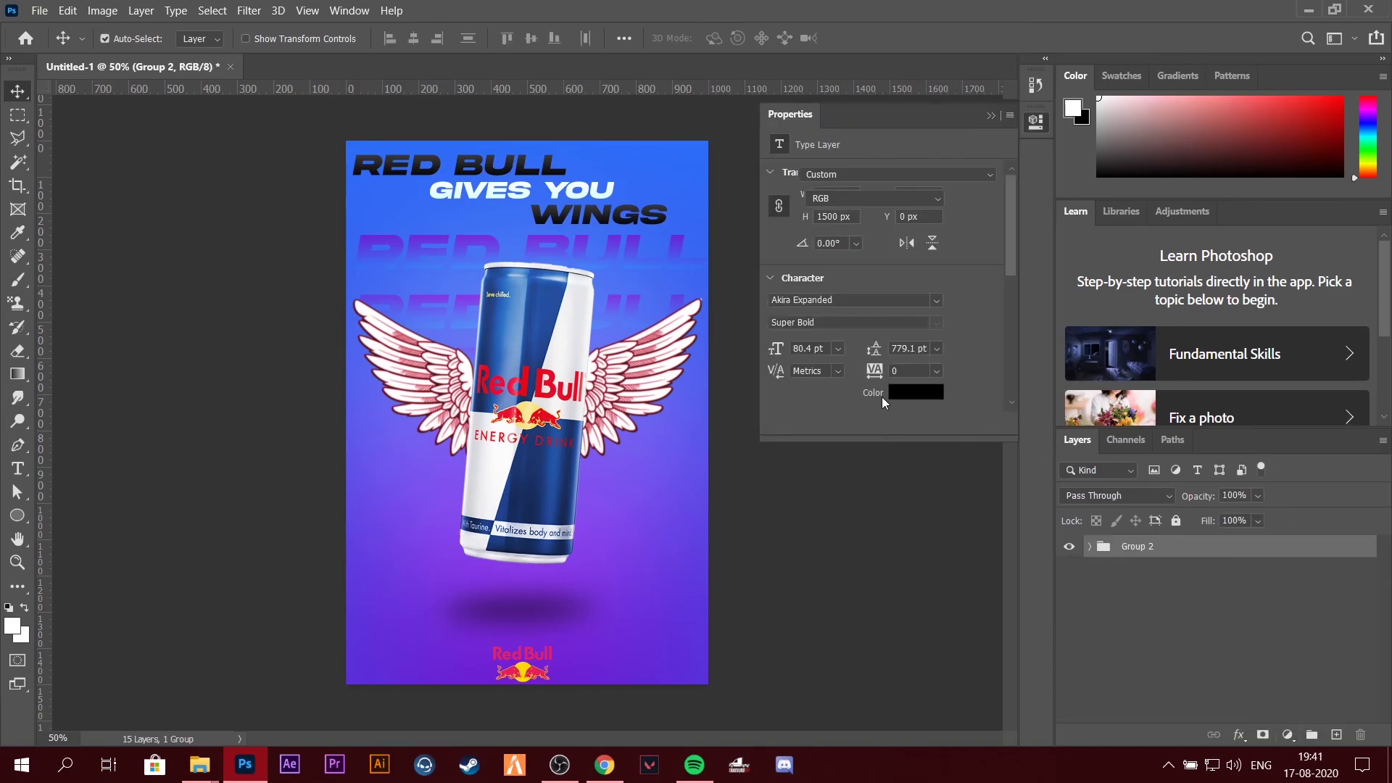
{"action": "left_click", "coordinate": [953, 250]}
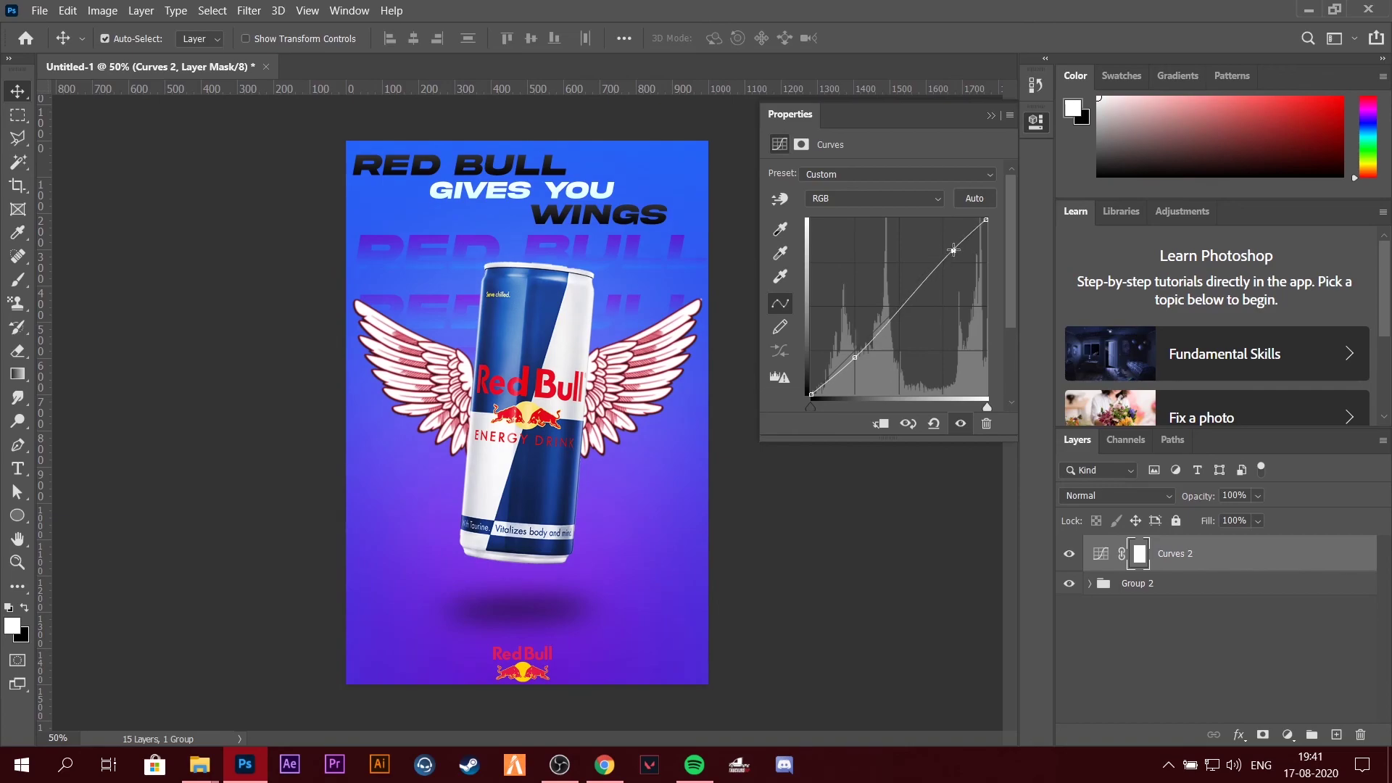
{"action": "left_click", "coordinate": [996, 103]}
Add a Hue/Saturation adjustment layer with Lightness lowered to -4.
{"action": "left_click", "coordinate": [1287, 734]}
{"action": "left_click", "coordinate": [1269, 572]}
{"action": "left_click_drag", "start_coordinate": [880, 312], "coordinate": [874, 312]}
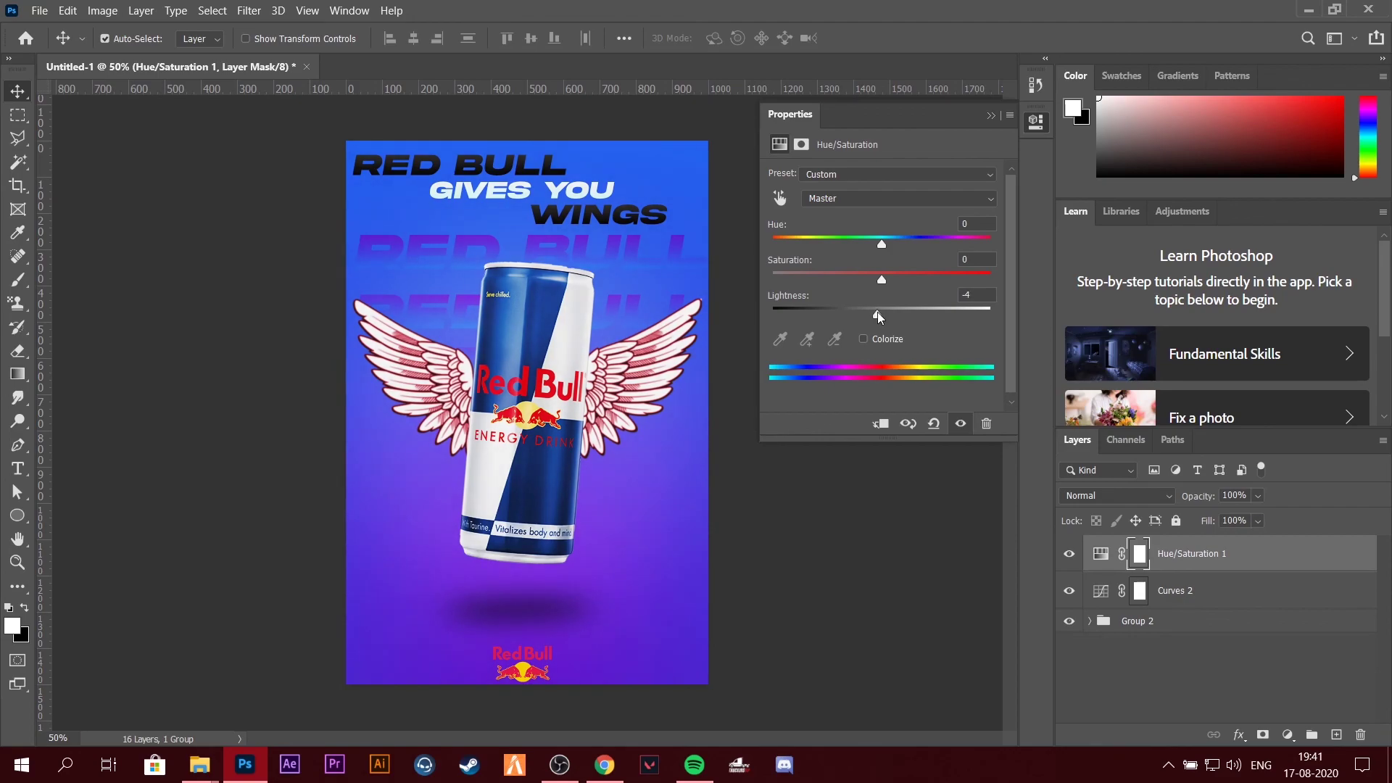
{"action": "left_click", "coordinate": [997, 106]}
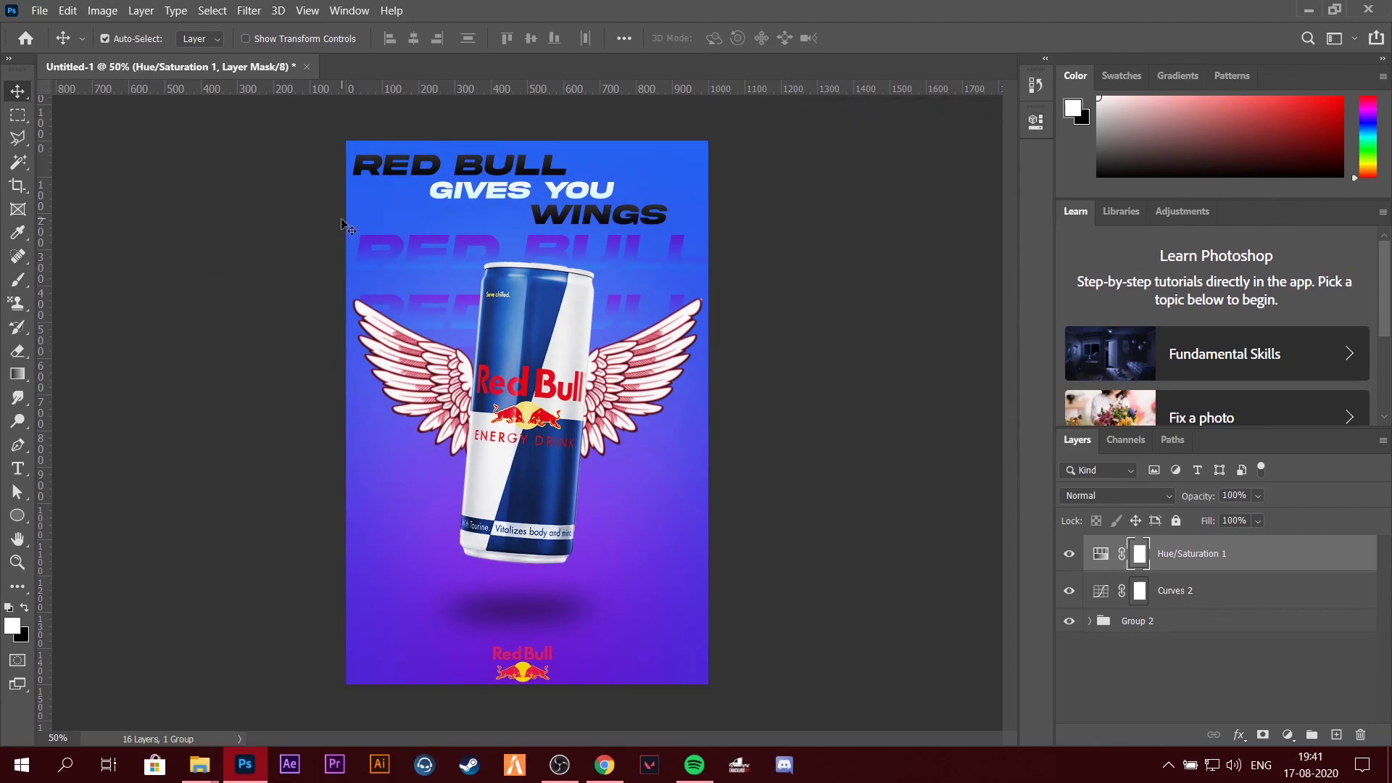